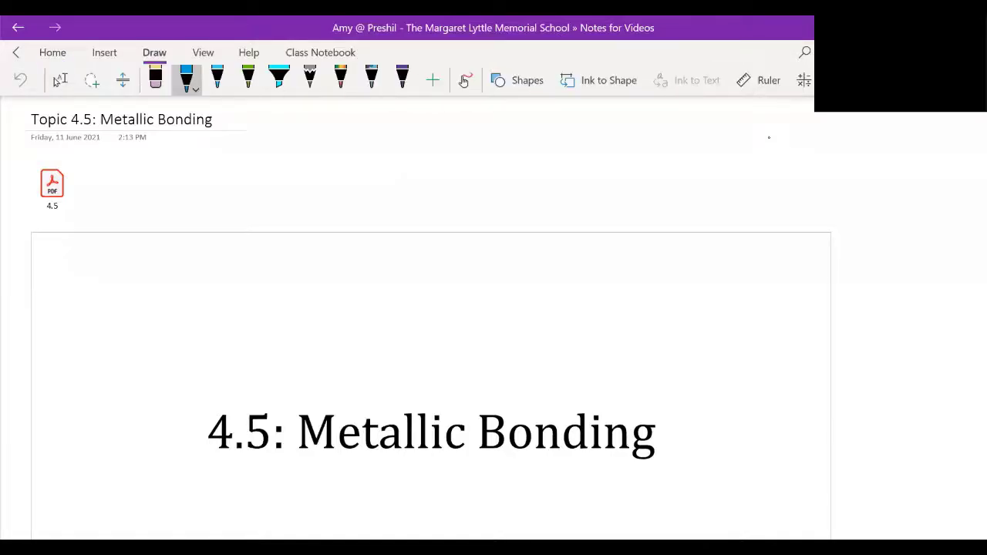
Step: Set the pen colour to purple and handwrite the author byline with a curved stroke beneath the "4.5: Metallic Bonding" title
click(187, 79)
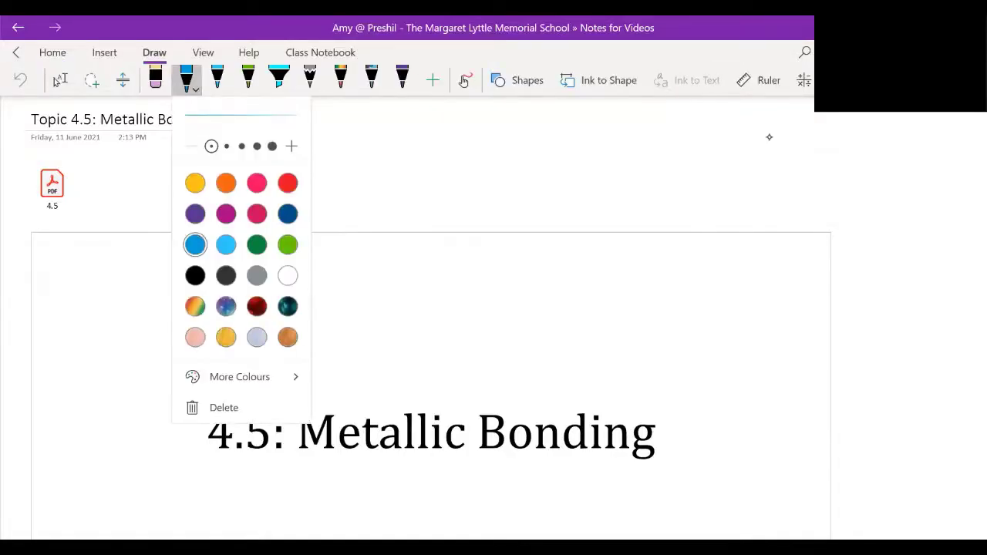
key(Up)
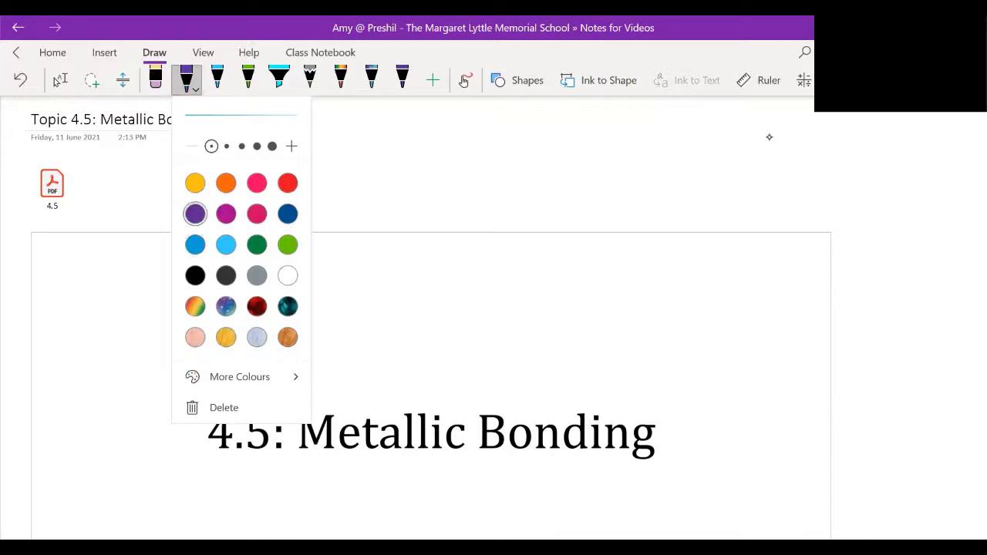
key(Return)
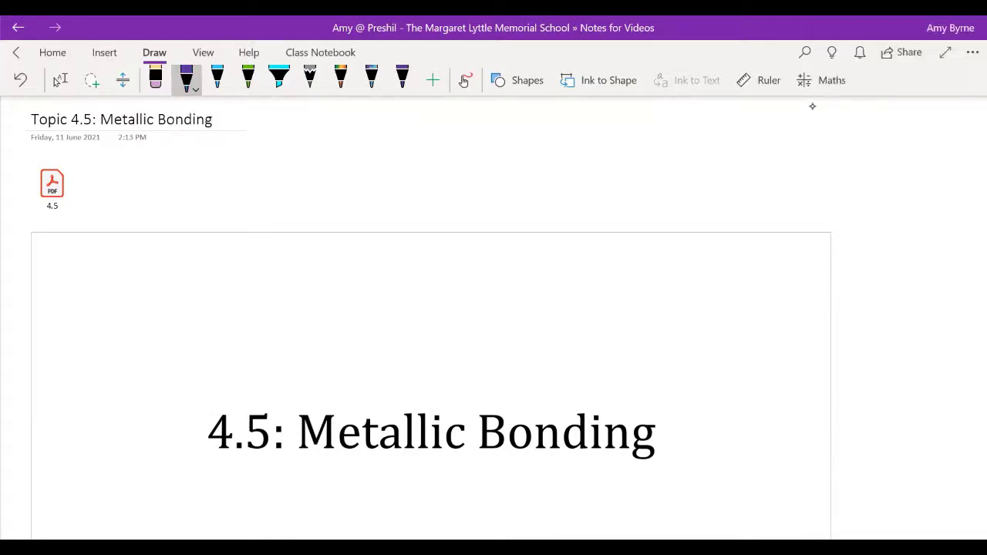
scroll(812, 106, down, 2)
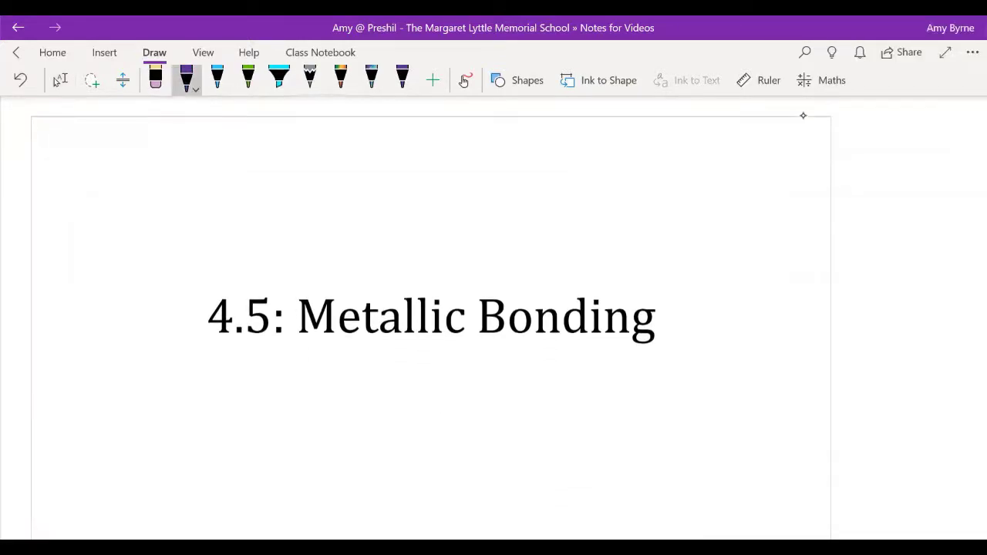
drag(383, 477, 491, 400)
mouse_move(445, 441)
mouse_down()
mouse_move(448, 466)
mouse_move(461, 459)
mouse_up()
drag(463, 459, 479, 475)
mouse_move(502, 467)
mouse_down()
mouse_move(511, 437)
mouse_move(520, 462)
mouse_up()
mouse_move(492, 458)
mouse_down()
mouse_move(524, 450)
mouse_move(585, 465)
mouse_up()
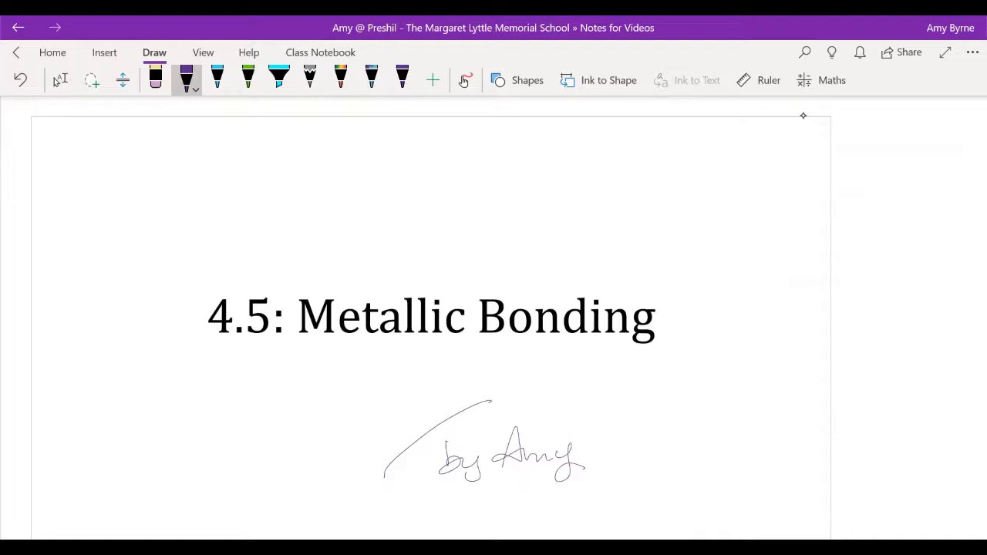
Step: Tick the first two Understandings points in the Study Guide with the purple pen
click(58, 79)
scroll(432, 346, down, 7)
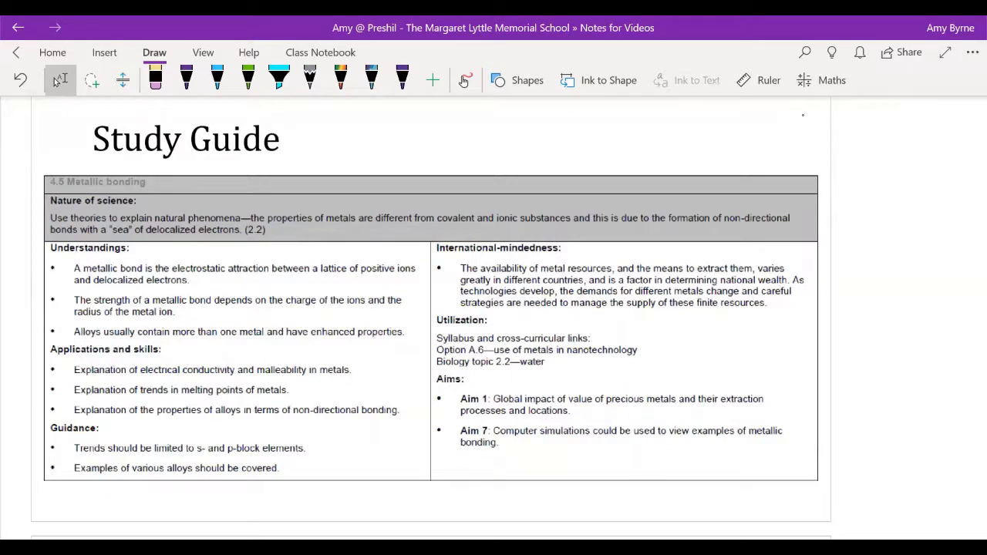
click(185, 80)
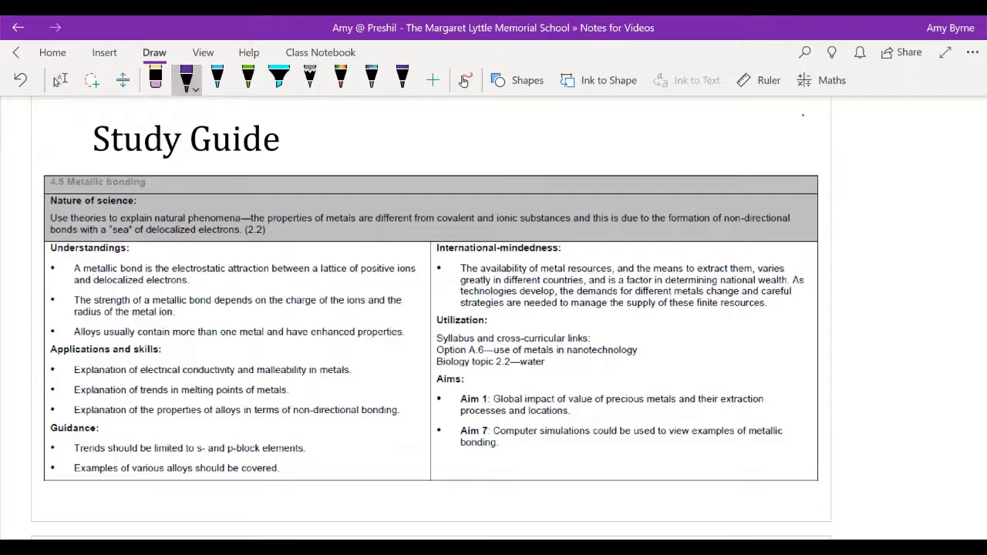
click(59, 80)
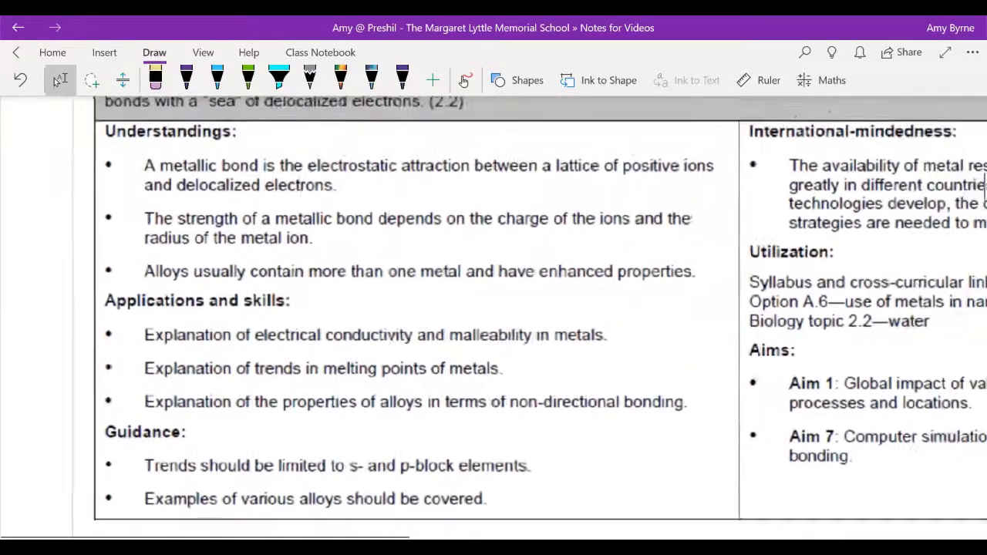
click(186, 77)
drag(68, 167, 101, 145)
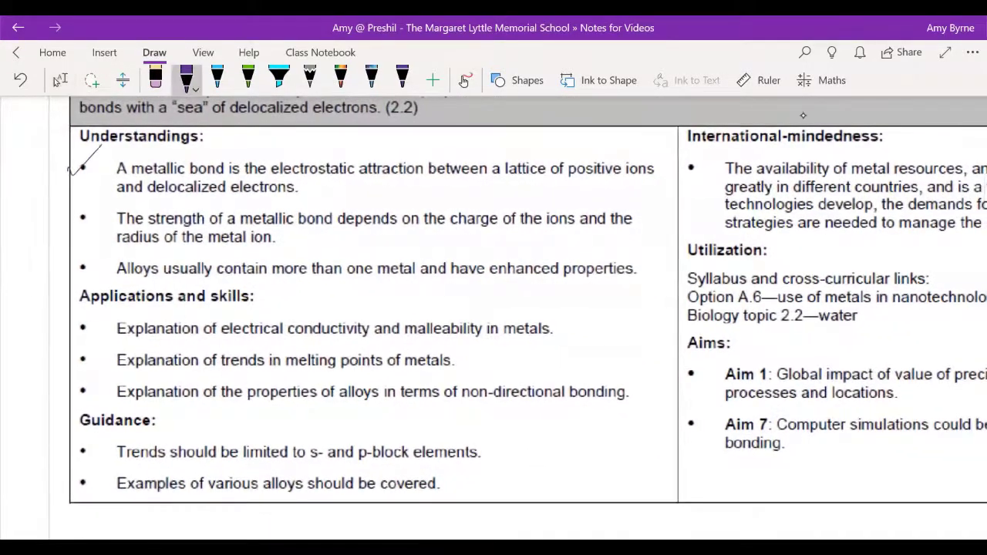
drag(69, 221, 96, 205)
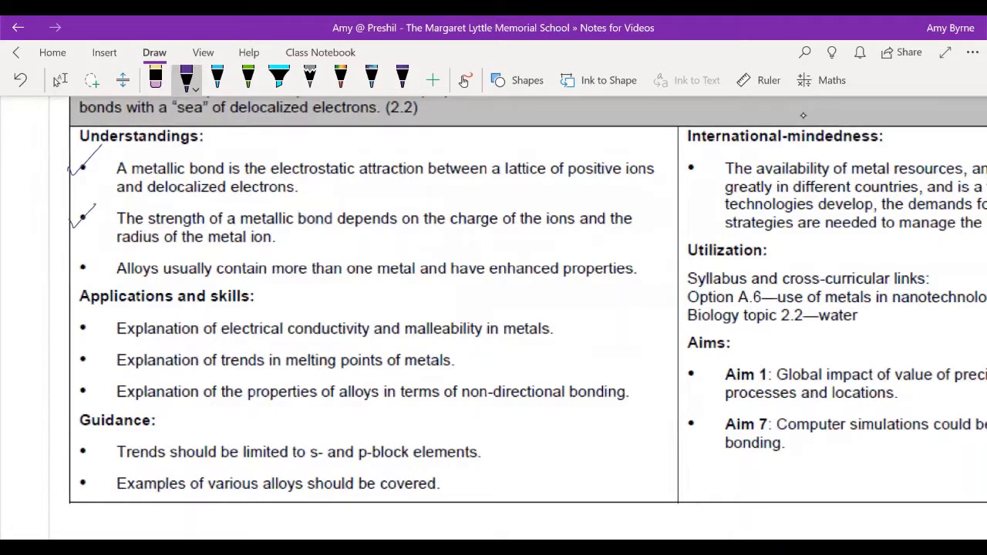
Step: Draw an arrow from the metal ion radius text to a handwritten note "another vid." and tick the third Understandings point
mouse_move(240, 250)
mouse_down()
mouse_move(327, 252)
mouse_move(357, 242)
mouse_move(418, 251)
mouse_move(433, 238)
mouse_up()
click(438, 250)
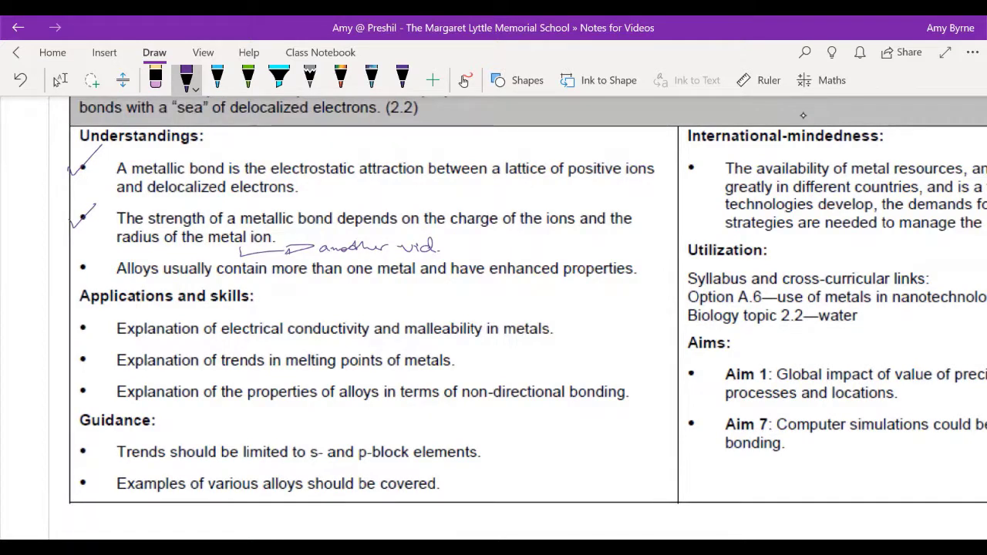
drag(74, 263, 97, 251)
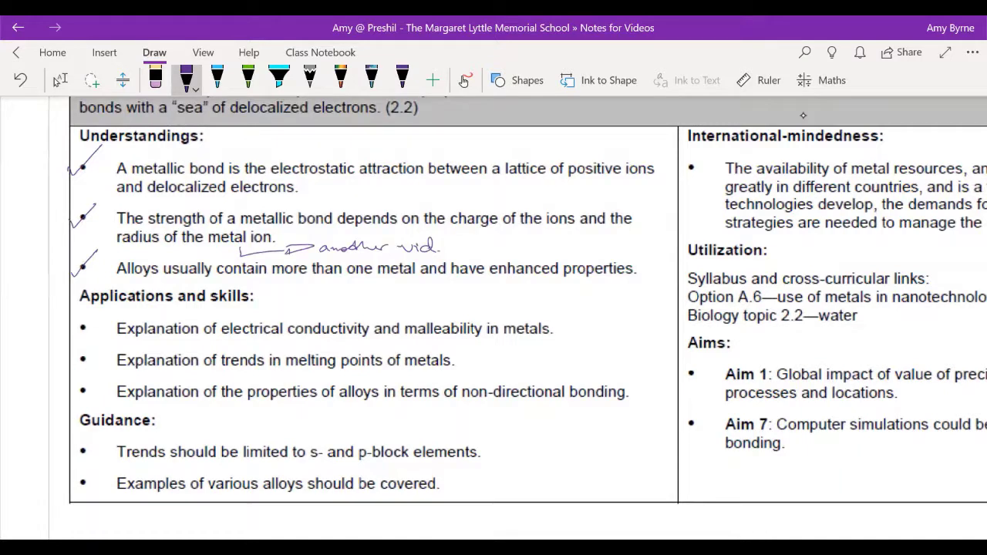
Step: Tick the electrical conductivity and melting point items, and connect the "another vid." note to the melting point item with an arrow
drag(75, 327, 99, 312)
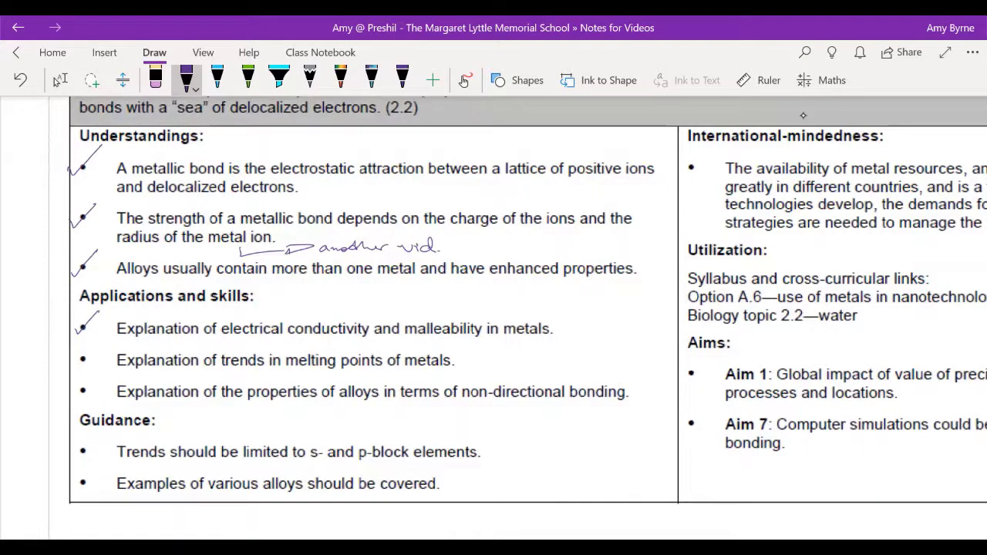
drag(77, 363, 97, 347)
mouse_move(441, 244)
mouse_down()
mouse_move(467, 239)
mouse_move(478, 354)
mouse_move(467, 363)
mouse_up()
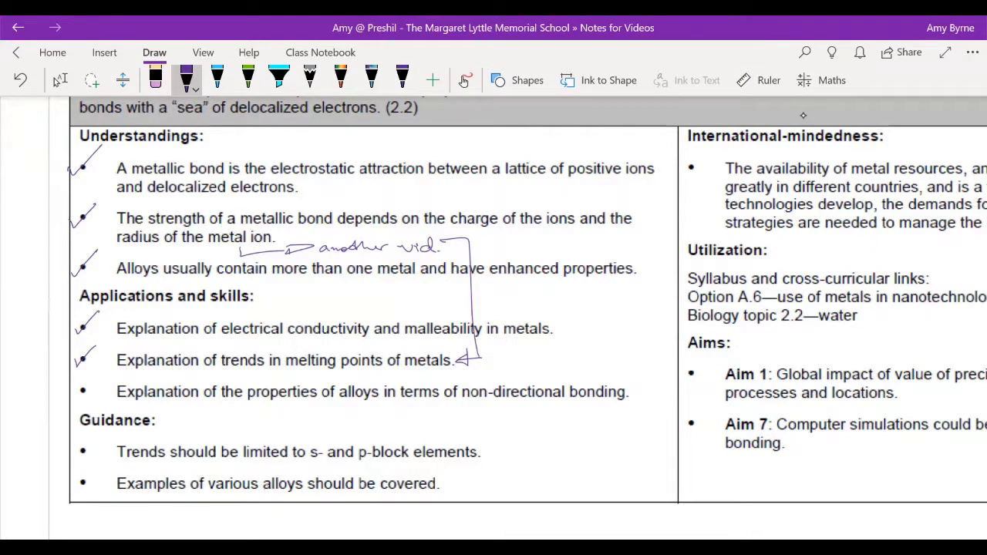
Step: Tick the alloy properties item under Applications and skills and both Guidance items
mouse_move(71, 392)
mouse_down()
mouse_move(78, 399)
mouse_move(101, 368)
mouse_up()
drag(71, 457, 94, 436)
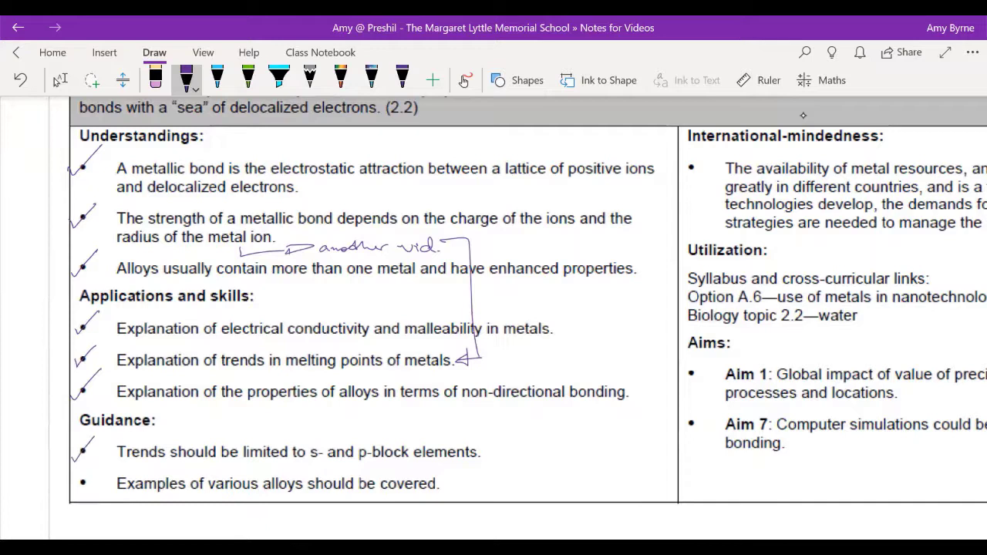
drag(73, 483, 92, 469)
Step: Draw four rows of four circles in dark blue ink below the "What is a metallic lattice?" heading
scroll(803, 114, down, 10)
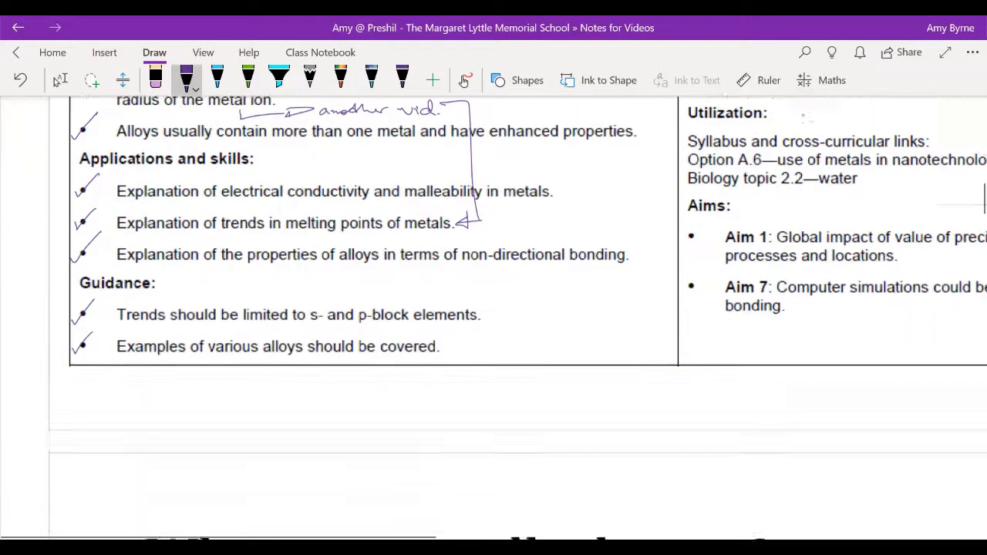
key(Escape)
scroll(803, 115, down, 4)
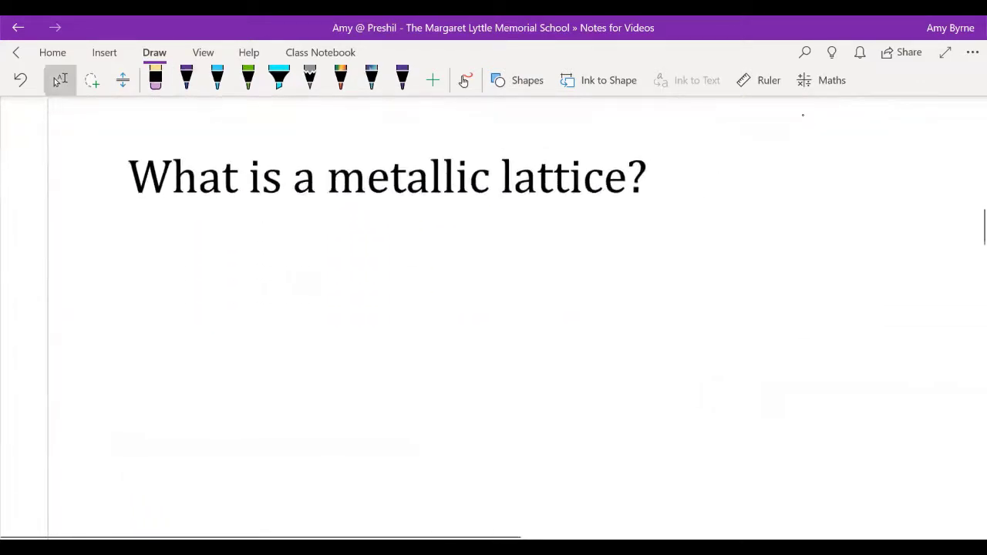
scroll(803, 115, up, 4)
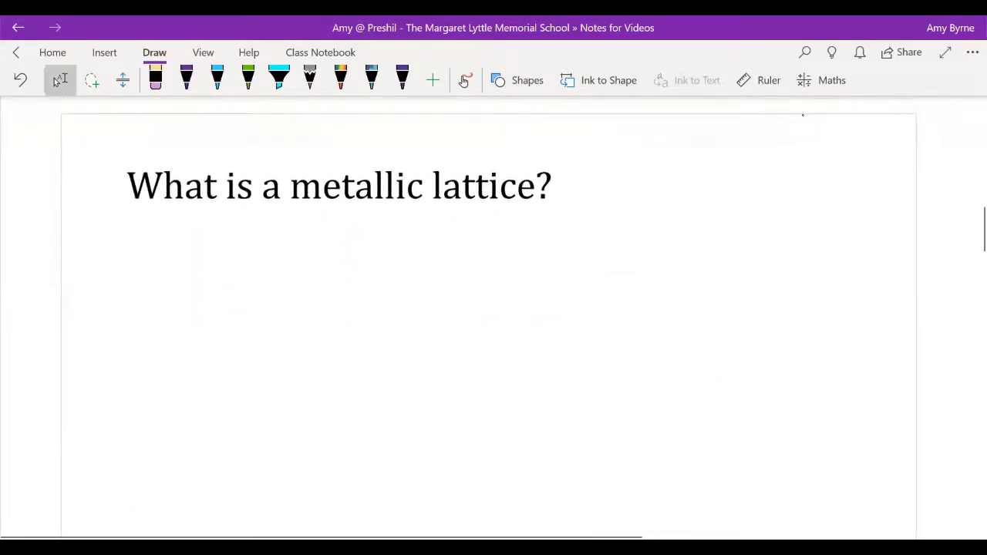
scroll(803, 115, up, 1)
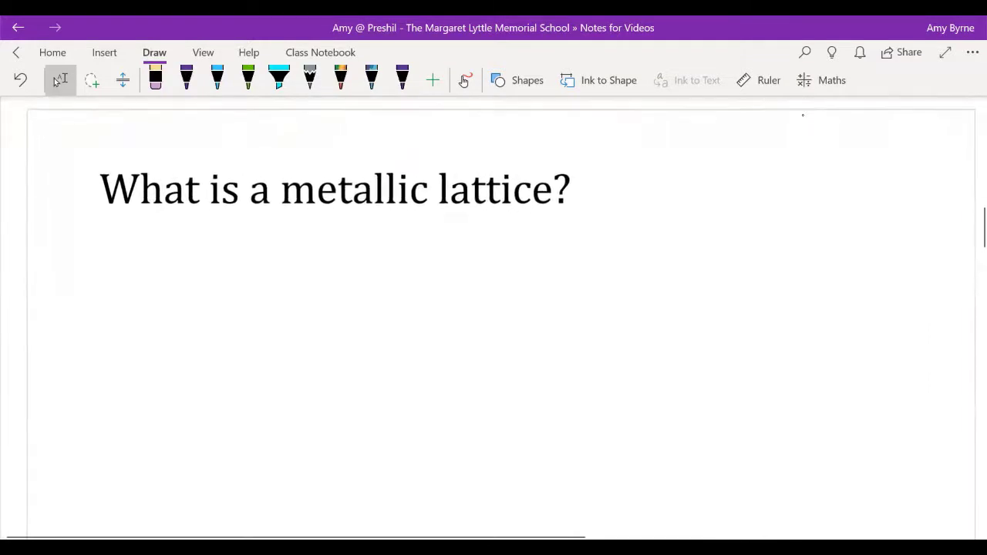
click(186, 79)
click(186, 77)
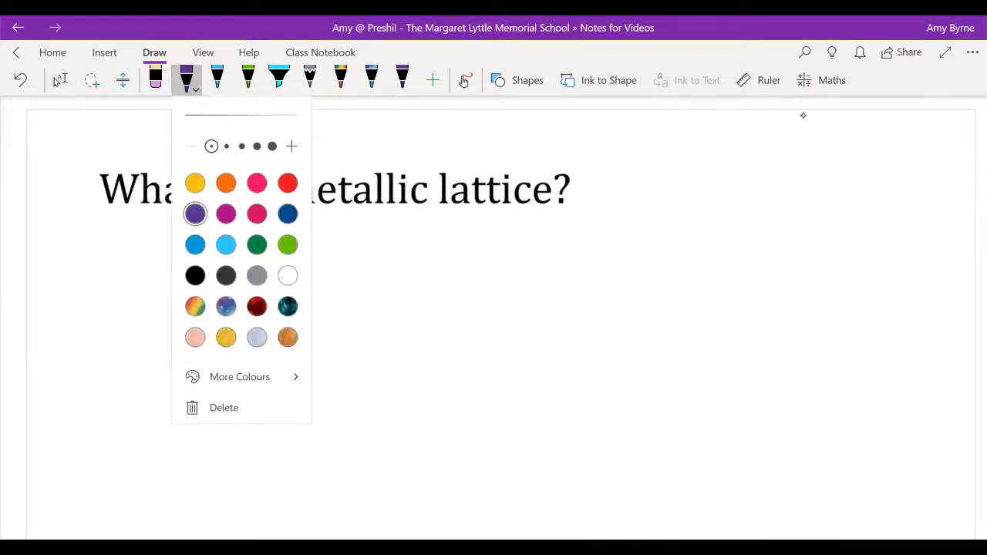
click(288, 214)
click(186, 79)
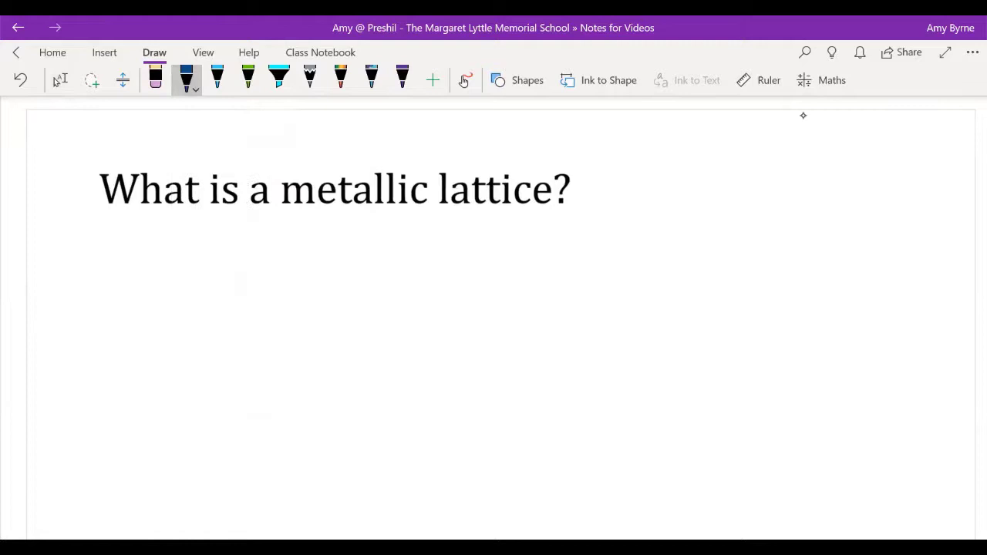
mouse_move(179, 269)
mouse_down()
mouse_move(243, 268)
mouse_move(272, 280)
mouse_move(272, 269)
mouse_up()
mouse_move(173, 306)
mouse_down()
mouse_move(182, 314)
mouse_move(173, 307)
mouse_up()
mouse_move(208, 309)
mouse_down()
mouse_move(202, 322)
mouse_move(211, 308)
mouse_up()
mouse_move(240, 306)
mouse_down()
mouse_move(225, 314)
mouse_move(242, 306)
mouse_up()
mouse_move(277, 308)
mouse_down()
mouse_move(258, 316)
mouse_move(279, 307)
mouse_up()
mouse_move(177, 344)
mouse_down()
mouse_move(226, 352)
mouse_move(245, 343)
mouse_up()
mouse_move(283, 344)
mouse_down()
mouse_move(265, 348)
mouse_move(285, 345)
mouse_move(282, 369)
mouse_move(231, 381)
mouse_move(245, 370)
mouse_move(179, 367)
mouse_up()
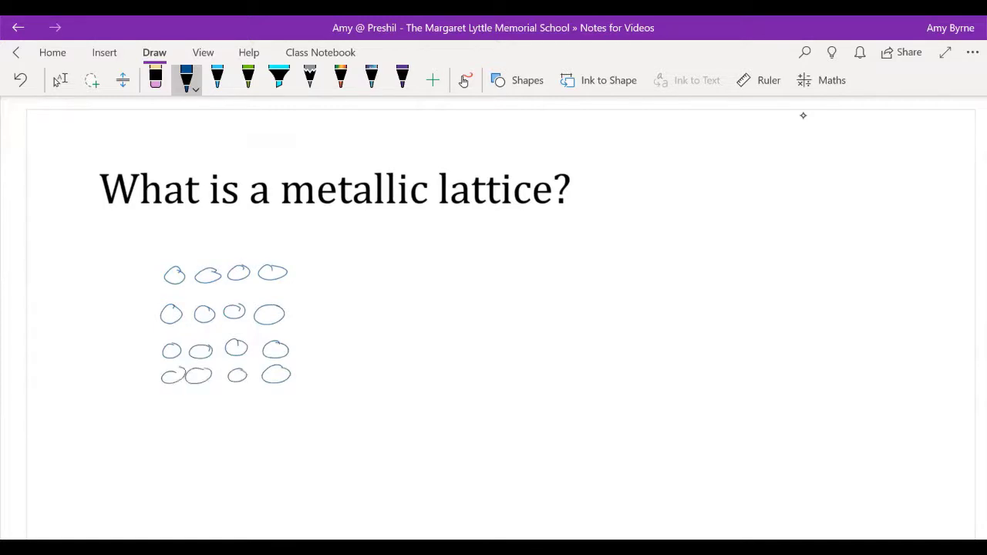
Step: Close the gap in the first circle of the lowest row and write a plus sign in each top-row circle
scroll(108, 358, up, 4)
scroll(132, 221, up, 1)
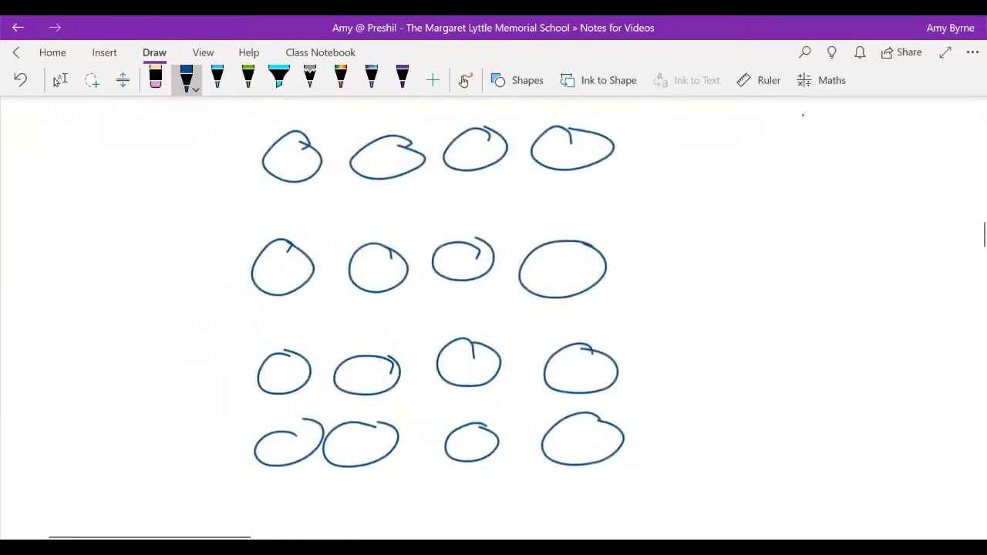
drag(275, 435, 305, 421)
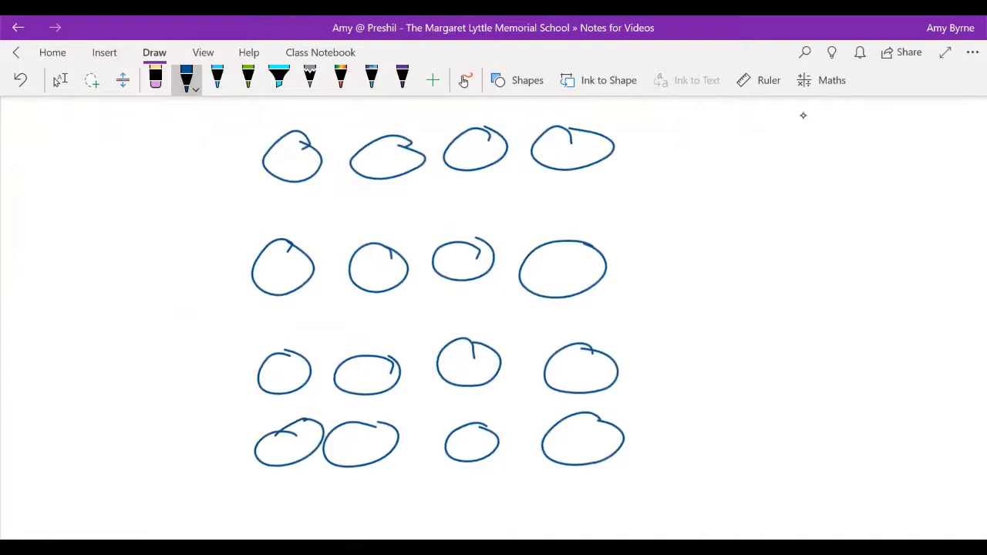
drag(290, 151, 292, 167)
drag(282, 162, 300, 159)
drag(373, 161, 397, 159)
drag(383, 153, 382, 167)
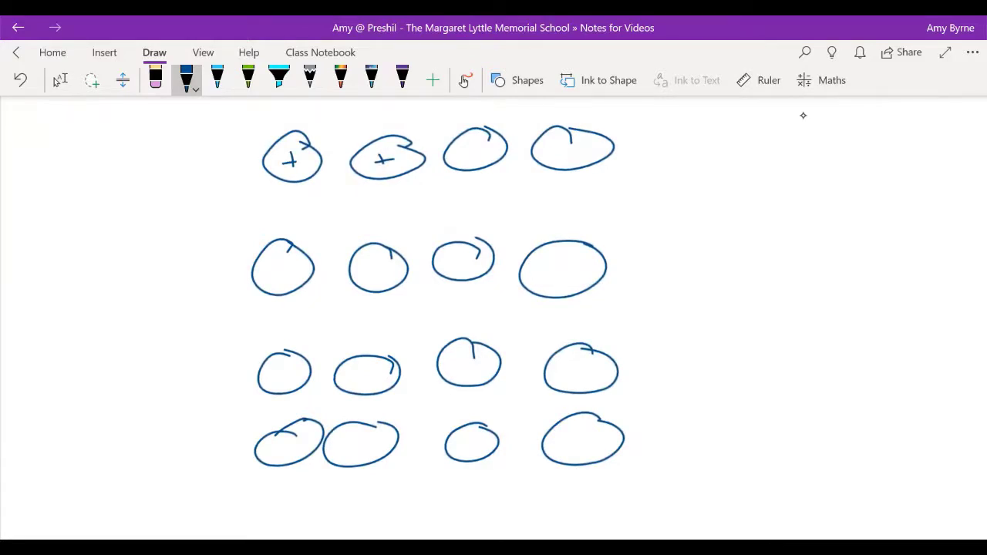
drag(475, 147, 485, 151)
drag(570, 145, 571, 159)
drag(565, 154, 577, 153)
Step: Write a plus sign inside each of the four circles in the lattice's second row
drag(564, 264, 563, 279)
drag(556, 271, 570, 271)
drag(459, 258, 459, 272)
drag(451, 264, 465, 264)
drag(373, 266, 379, 272)
drag(277, 267, 276, 279)
drag(269, 273, 284, 273)
Step: Write a plus sign inside each of the four circles in the lattice's third row
mouse_move(279, 370)
mouse_down()
mouse_move(280, 384)
mouse_move(289, 377)
mouse_up()
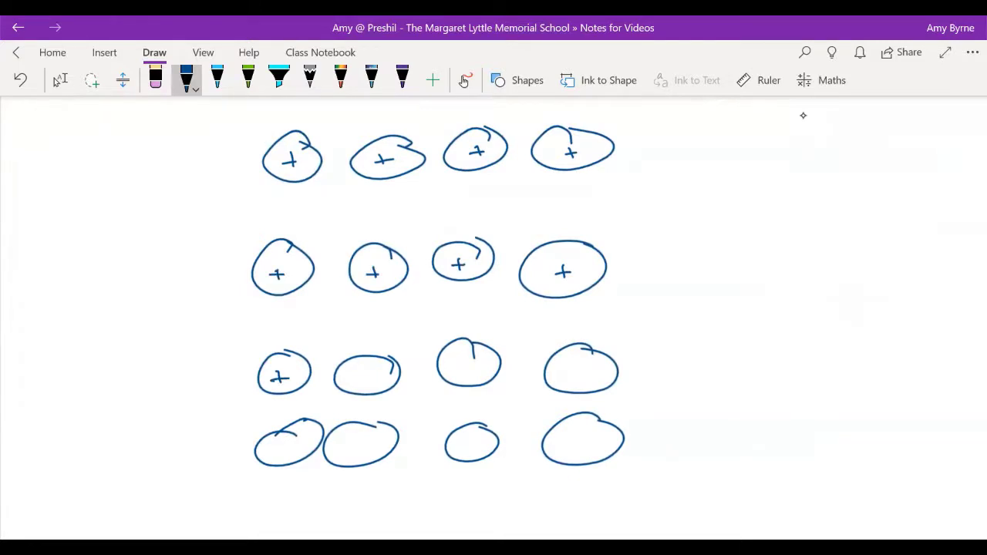
drag(368, 371, 369, 383)
drag(360, 378, 379, 376)
mouse_move(471, 358)
mouse_down()
mouse_move(472, 373)
mouse_move(480, 368)
mouse_up()
drag(583, 365, 584, 377)
drag(576, 372, 591, 371)
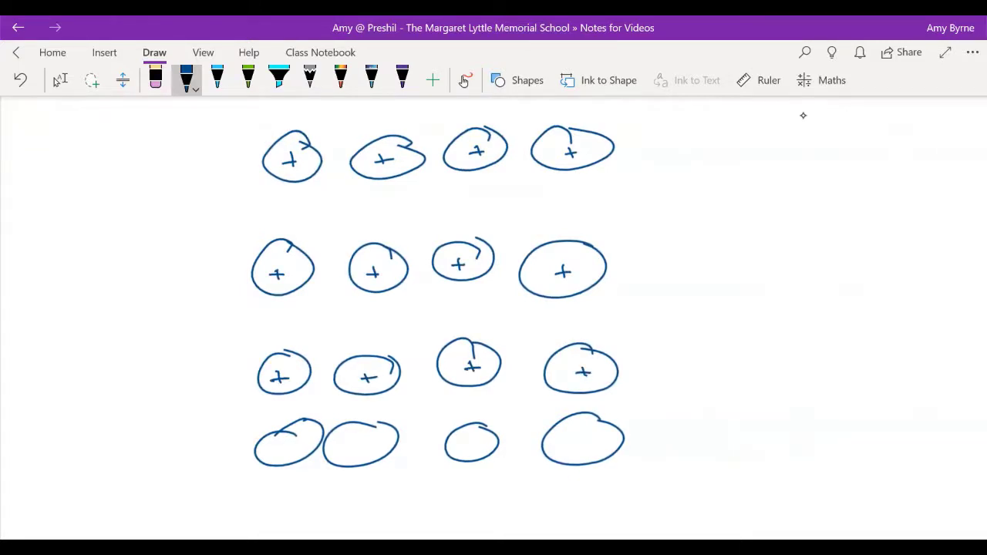
Step: Write a plus sign inside each of the four circles in the lattice's lowest row
mouse_move(577, 434)
mouse_down()
mouse_move(577, 449)
mouse_move(585, 442)
mouse_up()
mouse_move(471, 438)
mouse_down()
mouse_move(471, 452)
mouse_move(478, 445)
mouse_up()
drag(358, 441, 357, 453)
drag(351, 447, 366, 446)
mouse_move(285, 444)
mouse_down()
mouse_move(285, 456)
mouse_move(294, 449)
mouse_up()
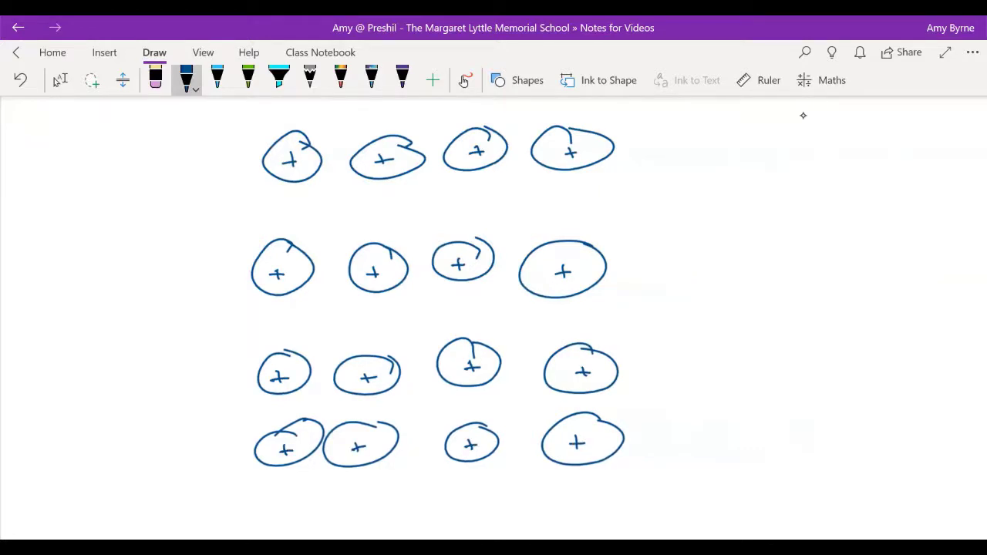
Step: Switch the pen to a lighter blue and scatter electrons, drawn as dots with minus signs, around the positive ions
click(186, 77)
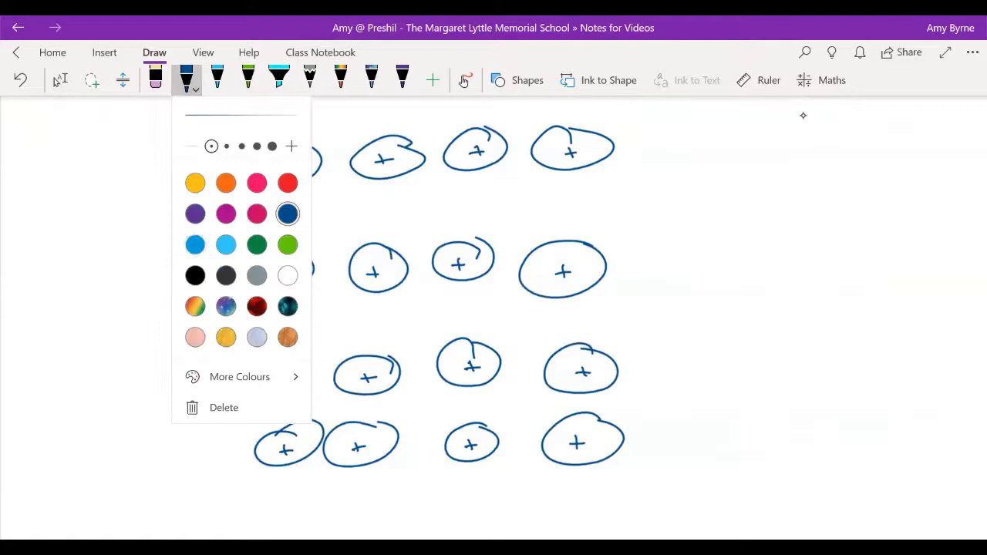
click(186, 79)
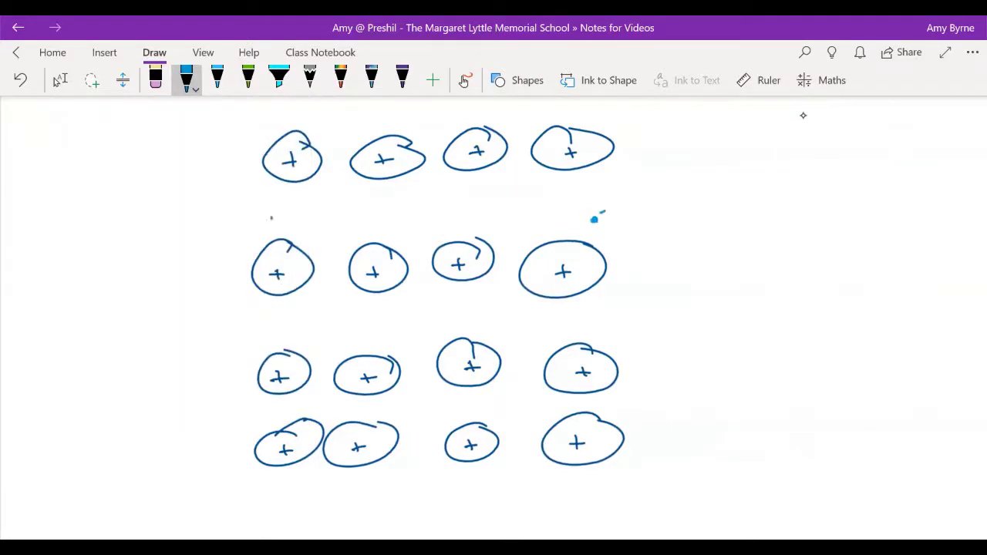
click(271, 220)
click(427, 345)
drag(432, 337, 439, 333)
click(428, 178)
click(303, 344)
drag(308, 338, 312, 335)
click(507, 427)
drag(514, 424, 519, 420)
click(521, 163)
drag(524, 159, 528, 157)
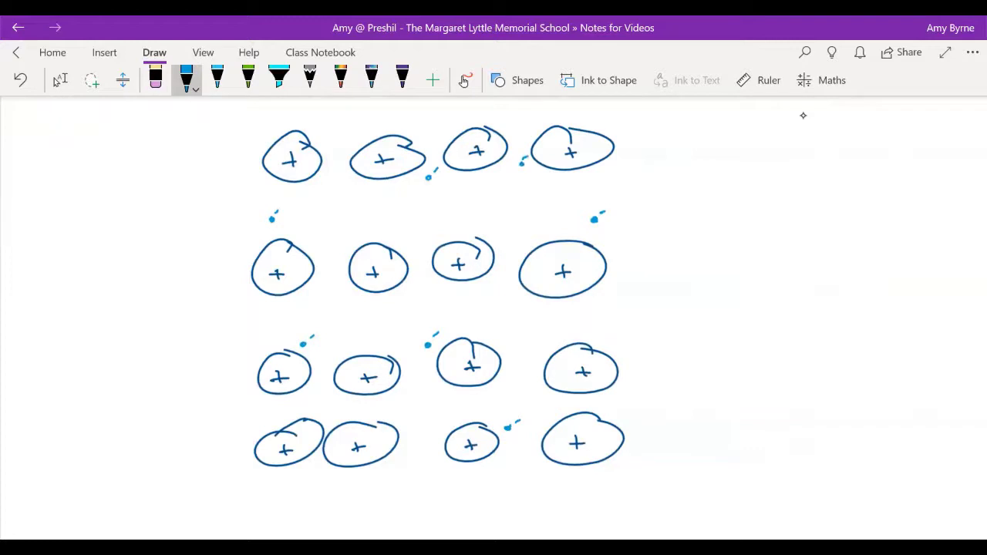
click(326, 149)
drag(332, 147, 336, 144)
click(286, 301)
drag(290, 298, 296, 293)
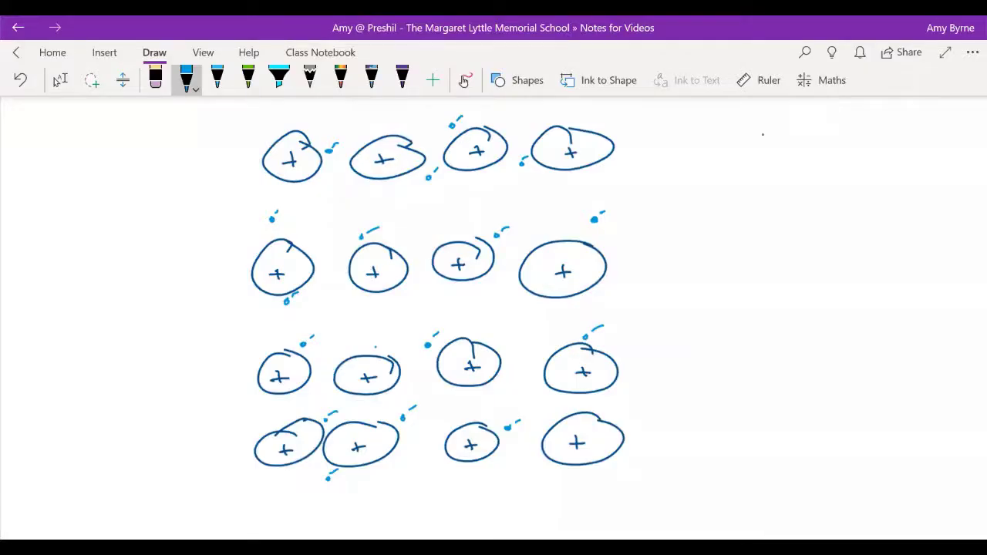
Step: Handwrite the label "delocalised e-" in lighter blue ink beside the top of the lattice drawing
click(58, 80)
scroll(493, 309, down, 3)
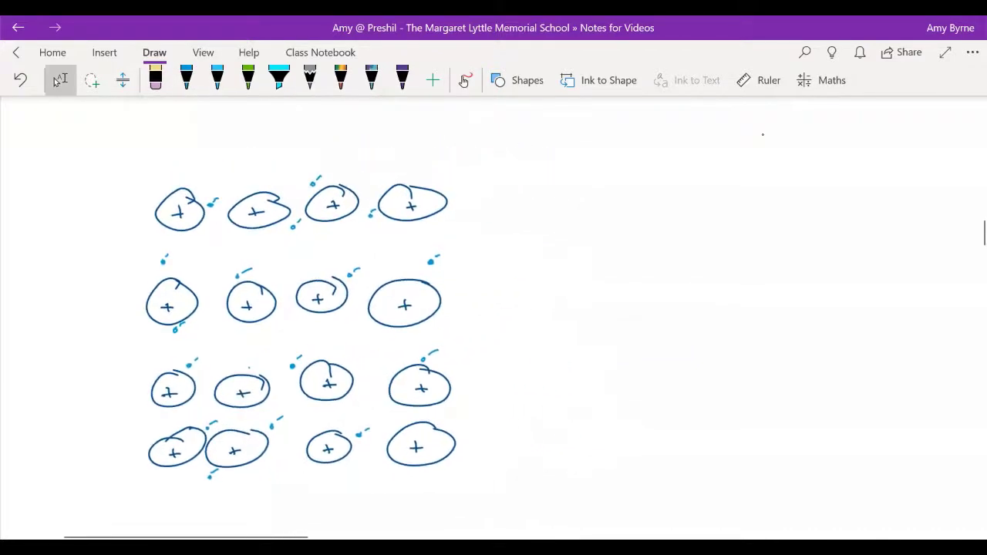
click(186, 80)
drag(516, 145, 545, 152)
drag(557, 144, 566, 151)
drag(582, 142, 587, 153)
drag(601, 145, 614, 153)
drag(631, 140, 631, 151)
mouse_move(635, 145)
mouse_down()
mouse_move(713, 151)
mouse_move(729, 136)
mouse_up()
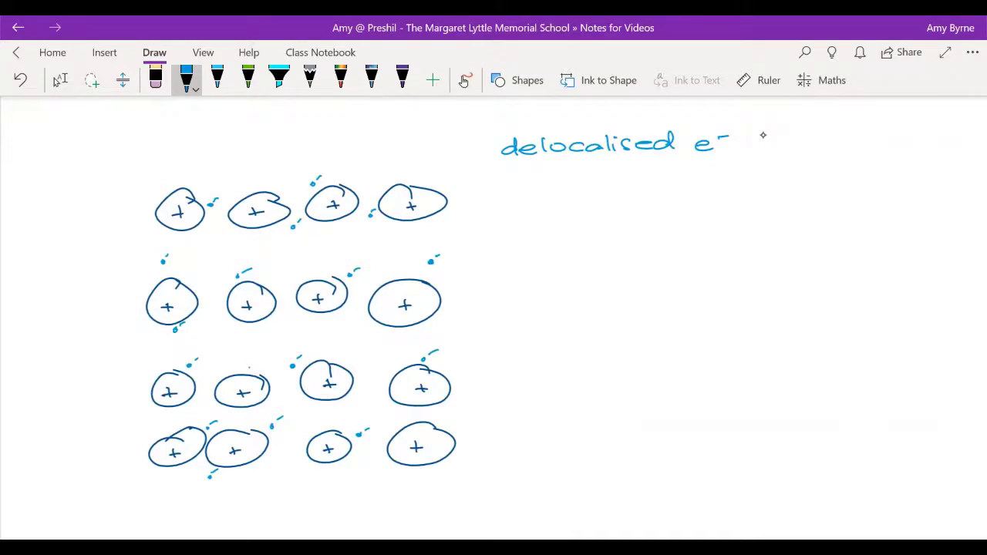
scroll(763, 134, up, 2)
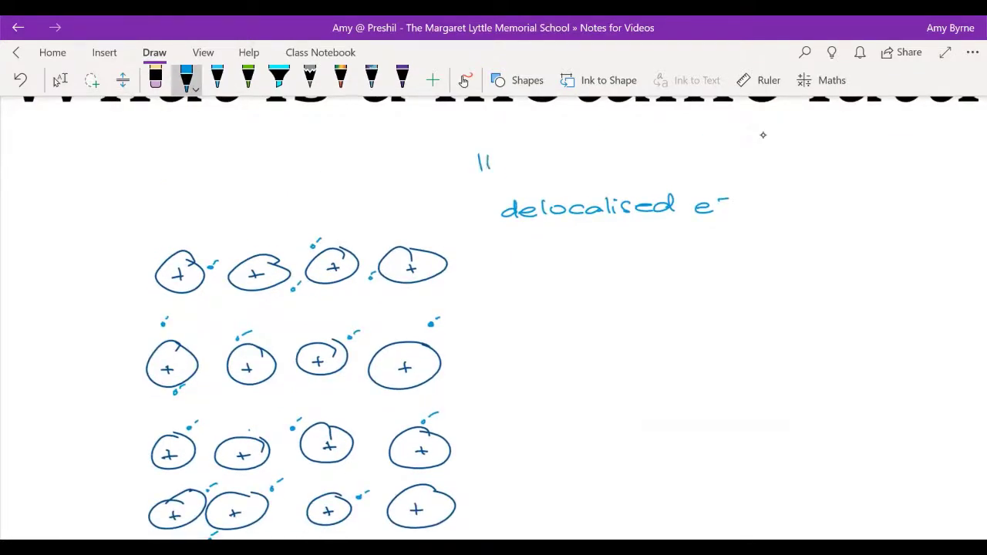
Step: Handwrite "sea of" in quotation marks above the "delocalised e-" label in the same light blue ink
mouse_move(503, 166)
mouse_down()
mouse_move(490, 184)
mouse_move(592, 176)
mouse_move(606, 187)
mouse_move(638, 154)
mouse_up()
drag(644, 145, 643, 153)
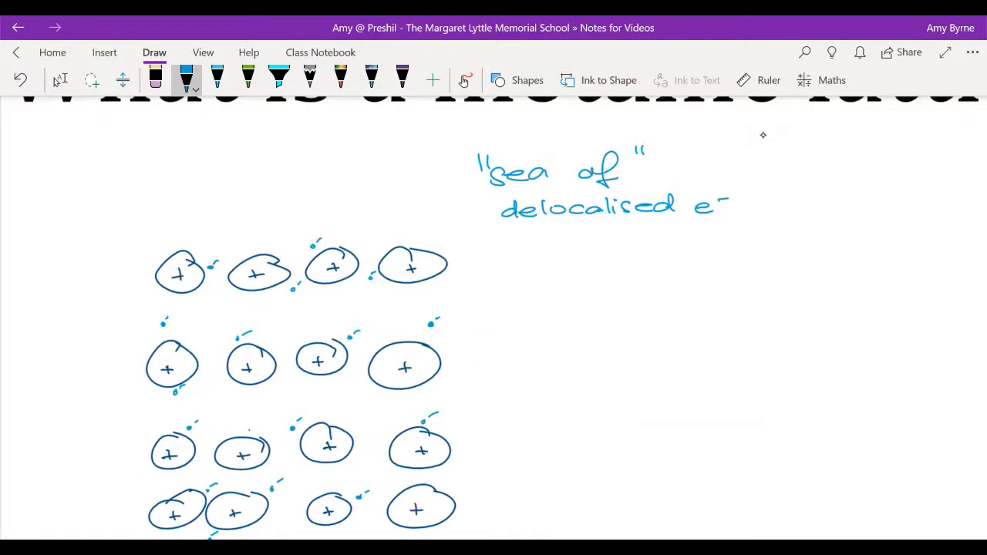
scroll(762, 135, down, 1)
click(60, 79)
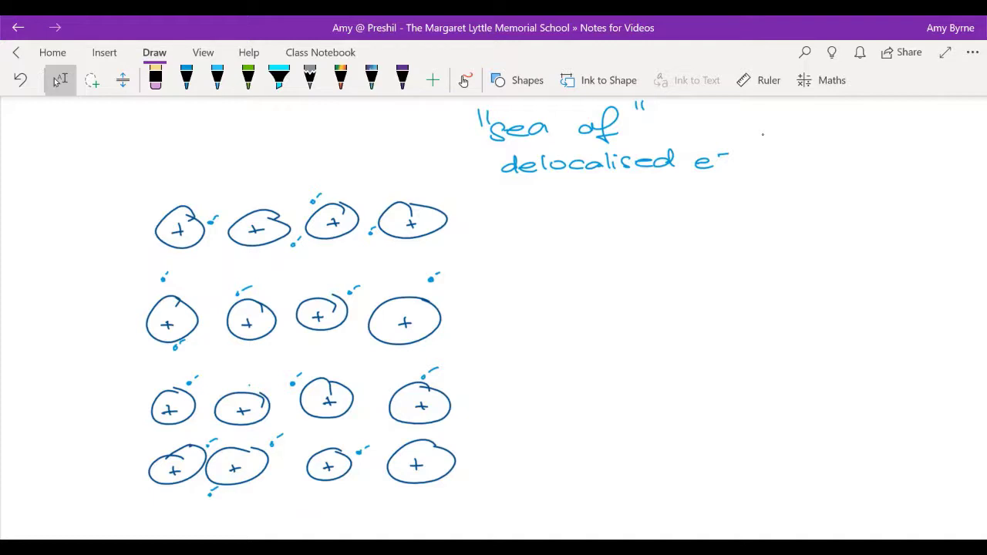
Step: Switch the pen to dark blue and handwrite "metal cations" below the "delocalised e-" label
scroll(762, 134, up, 4)
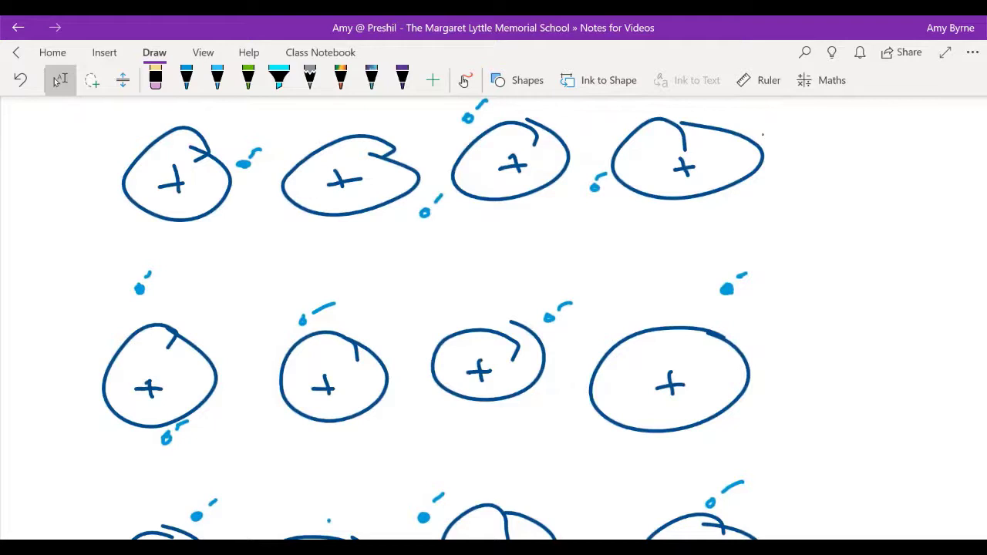
scroll(762, 134, down, 4)
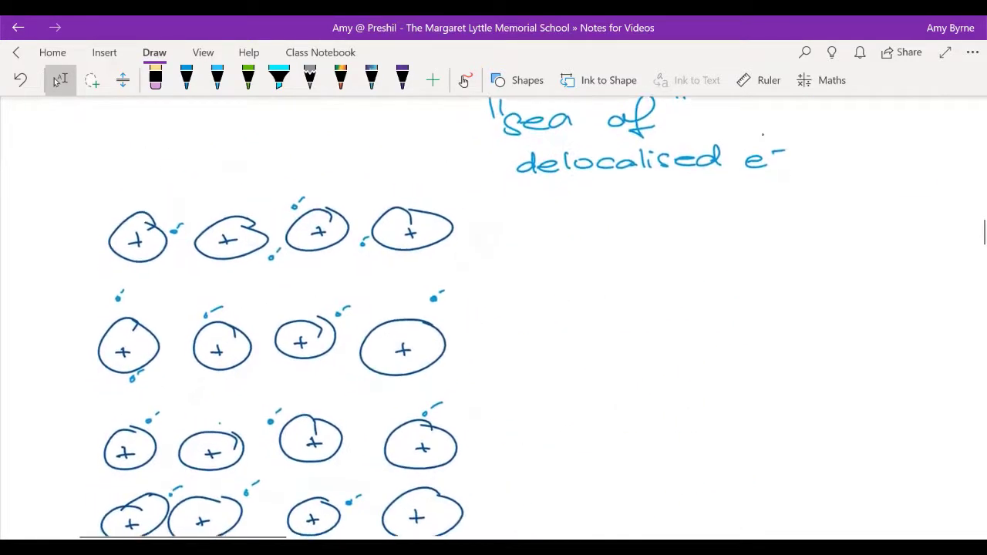
scroll(762, 134, down, 1)
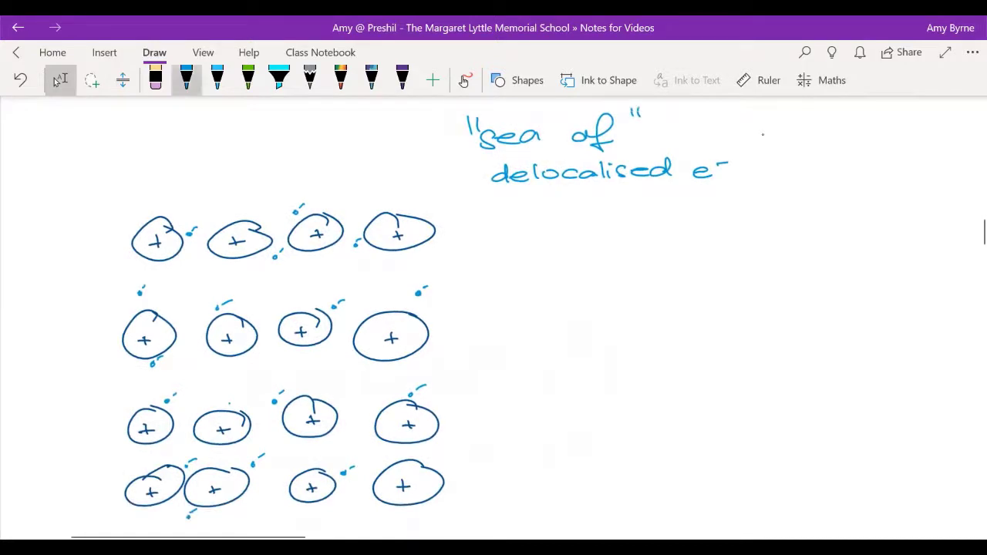
click(186, 80)
click(186, 80)
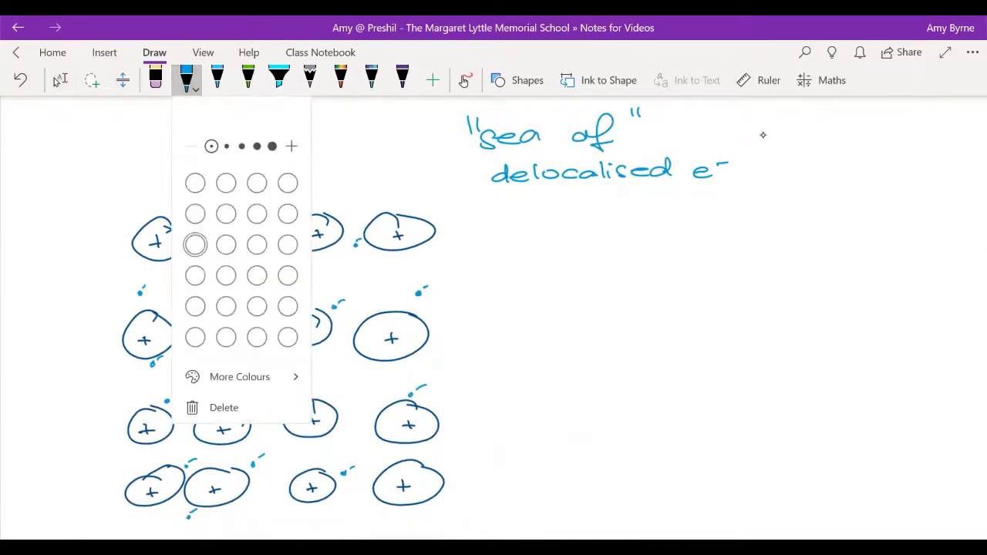
click(763, 135)
click(187, 77)
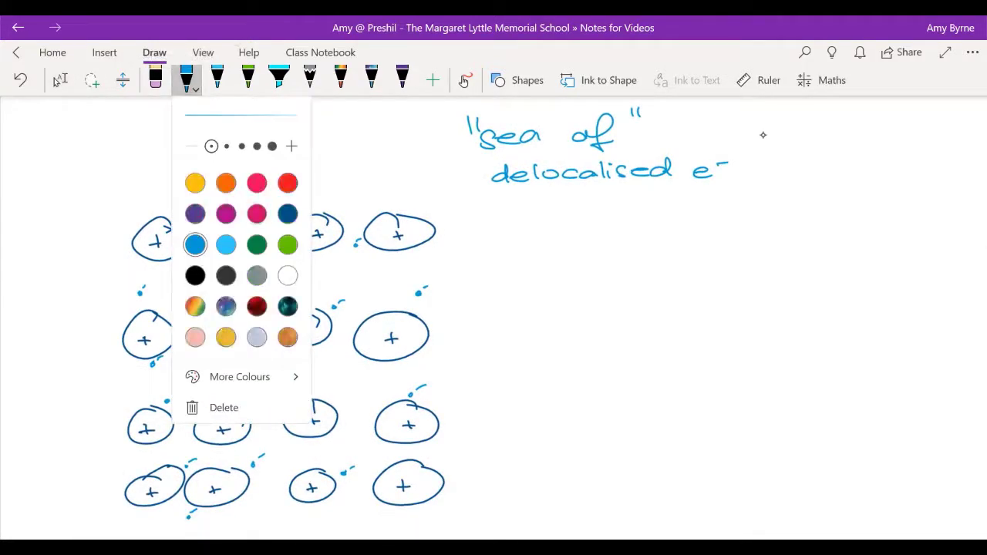
click(288, 214)
click(762, 135)
mouse_move(486, 214)
mouse_down()
mouse_move(487, 225)
mouse_move(532, 210)
mouse_move(565, 225)
mouse_move(621, 225)
mouse_up()
mouse_move(627, 208)
mouse_down()
mouse_move(629, 225)
mouse_move(636, 216)
mouse_up()
mouse_move(642, 213)
mouse_down()
mouse_move(643, 223)
mouse_move(655, 215)
mouse_move(677, 225)
mouse_up()
drag(697, 207, 683, 223)
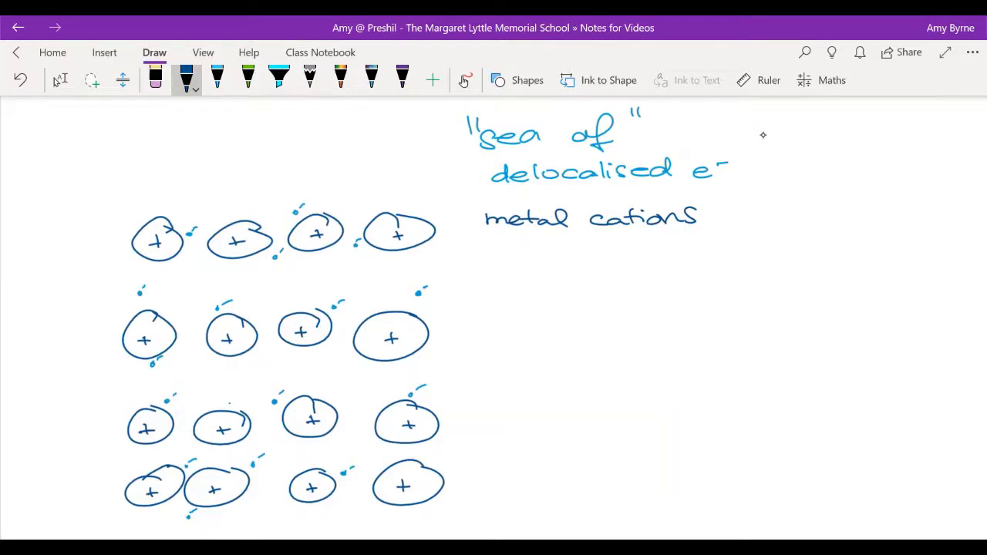
click(61, 79)
scroll(494, 308, down, 5)
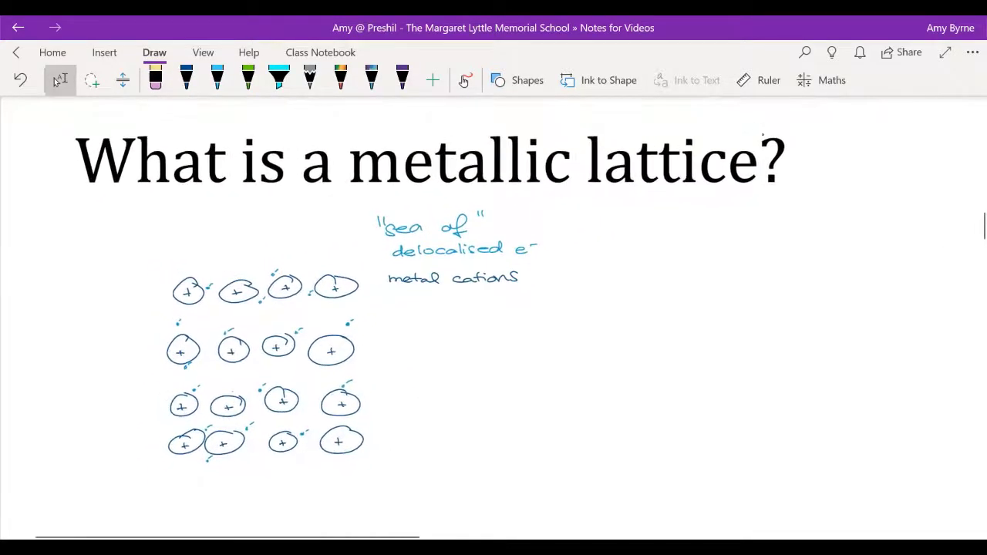
scroll(762, 135, down, 1)
scroll(763, 134, down, 6)
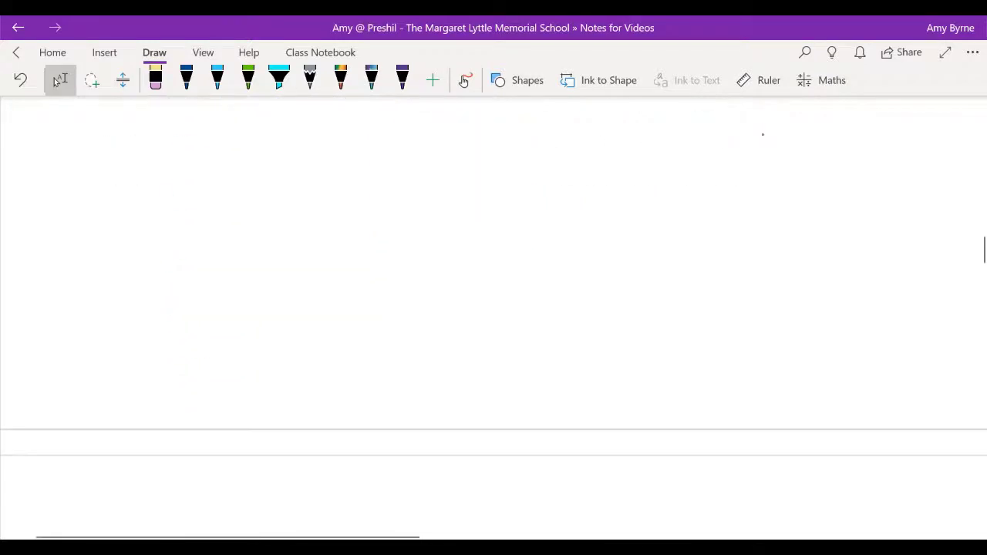
scroll(763, 134, up, 5)
scroll(762, 135, up, 2)
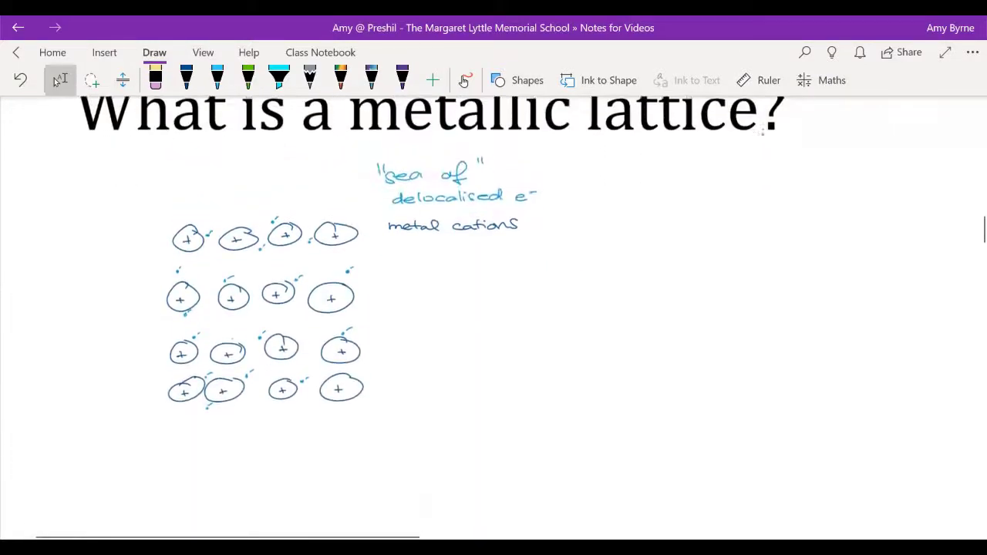
Step: Switch the pen to dark green and draw double-headed arrows between electrons and neighbouring positive ions in the lattice's upper two rows
click(763, 135)
scroll(763, 134, up, 5)
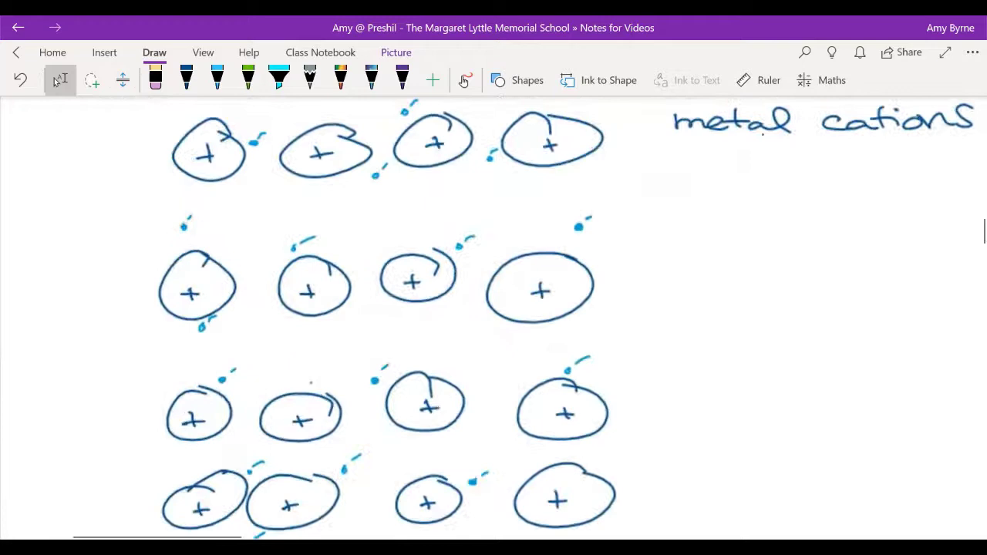
scroll(763, 134, down, 1)
click(186, 77)
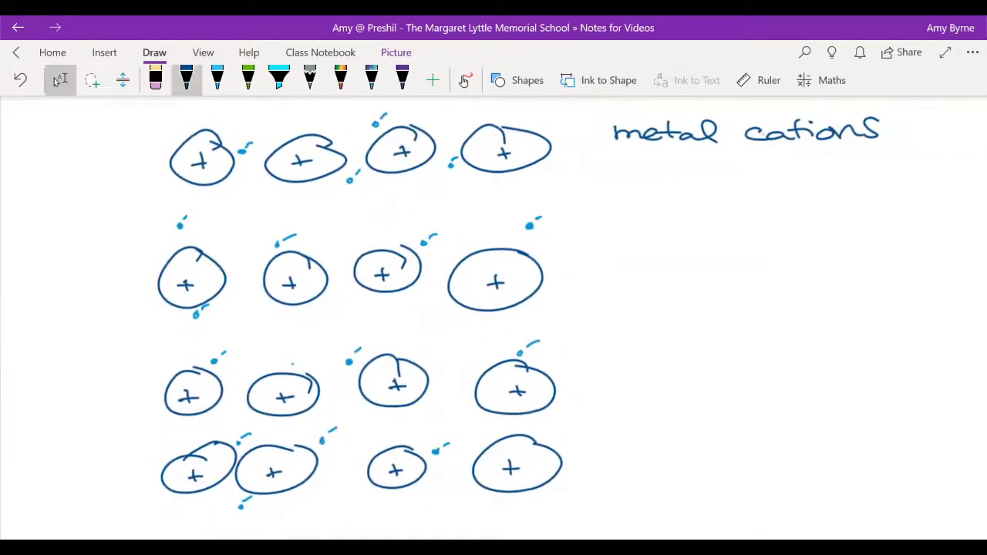
click(186, 77)
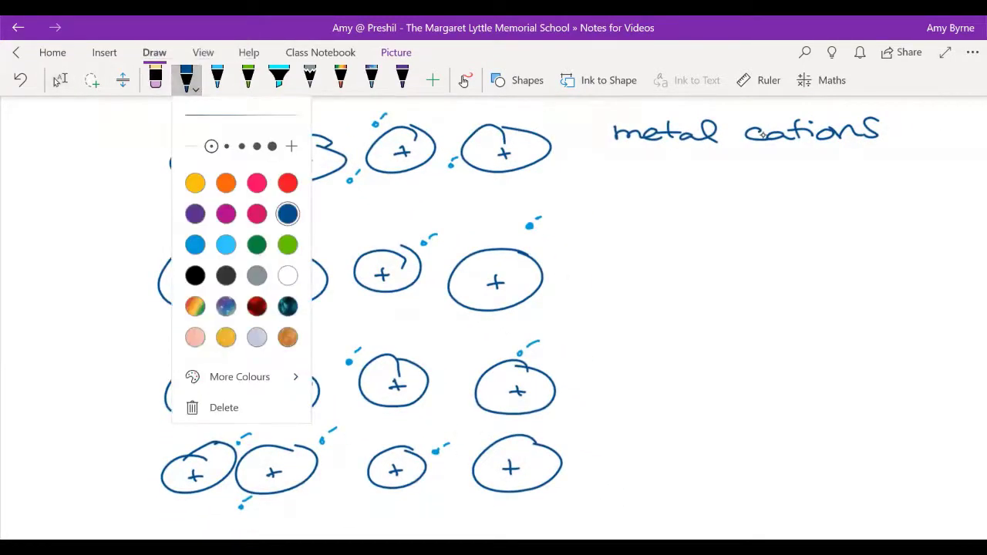
click(256, 245)
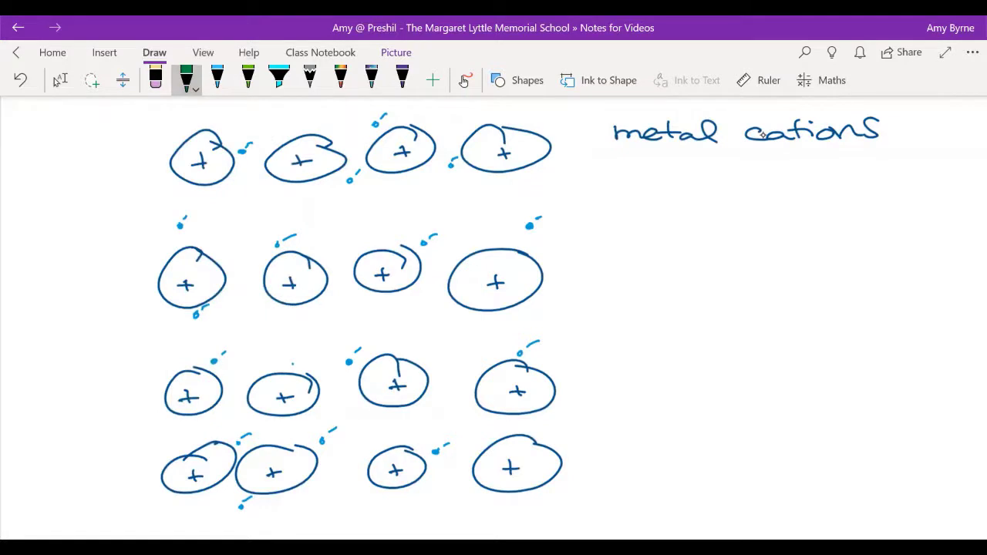
mouse_move(503, 239)
mouse_down()
mouse_move(509, 247)
mouse_move(528, 229)
mouse_move(502, 247)
mouse_move(512, 245)
mouse_up()
drag(433, 251, 451, 269)
mouse_move(435, 260)
mouse_down()
mouse_move(441, 251)
mouse_move(444, 268)
mouse_move(425, 249)
mouse_up()
drag(408, 179, 424, 231)
drag(417, 222, 428, 227)
mouse_move(404, 189)
mouse_down()
mouse_move(409, 177)
mouse_move(418, 184)
mouse_up()
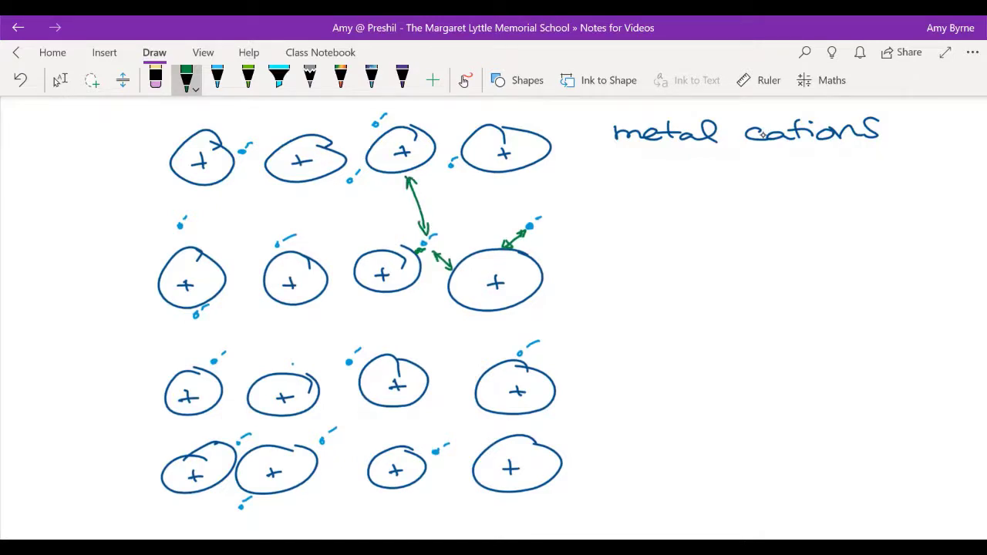
Step: Handwrite "ELECTROSTATIC" in green capitals beside the lattice, below the "metal cations" label
mouse_move(652, 278)
mouse_down()
mouse_move(655, 302)
mouse_move(652, 289)
mouse_up()
mouse_move(661, 278)
mouse_down()
mouse_move(673, 301)
mouse_move(698, 300)
mouse_move(701, 275)
mouse_up()
drag(681, 289, 728, 300)
mouse_move(737, 280)
mouse_down()
mouse_move(737, 300)
mouse_move(748, 277)
mouse_up()
mouse_move(752, 281)
mouse_down()
mouse_move(754, 300)
mouse_move(758, 292)
mouse_move(772, 299)
mouse_move(784, 280)
mouse_move(809, 299)
mouse_move(837, 300)
mouse_move(853, 276)
mouse_up()
drag(846, 300, 873, 289)
mouse_move(881, 281)
mouse_down()
mouse_move(880, 297)
mouse_move(901, 273)
mouse_up()
mouse_move(898, 277)
mouse_down()
mouse_move(896, 296)
mouse_move(929, 296)
mouse_up()
Step: Handwrite "ATTRACTION" in green capitals directly beneath "ELECTROSTATIC"
mouse_move(695, 356)
mouse_down()
mouse_move(717, 353)
mouse_move(714, 344)
mouse_up()
drag(728, 333, 728, 354)
drag(712, 332, 744, 329)
drag(748, 335, 749, 356)
mouse_move(737, 331)
mouse_down()
mouse_move(765, 330)
mouse_move(785, 355)
mouse_up()
mouse_move(786, 355)
mouse_down()
mouse_move(794, 333)
mouse_move(805, 355)
mouse_up()
drag(787, 345, 811, 353)
mouse_move(845, 330)
mouse_down()
mouse_move(845, 354)
mouse_move(861, 328)
mouse_up()
drag(870, 332, 872, 353)
drag(893, 333, 924, 316)
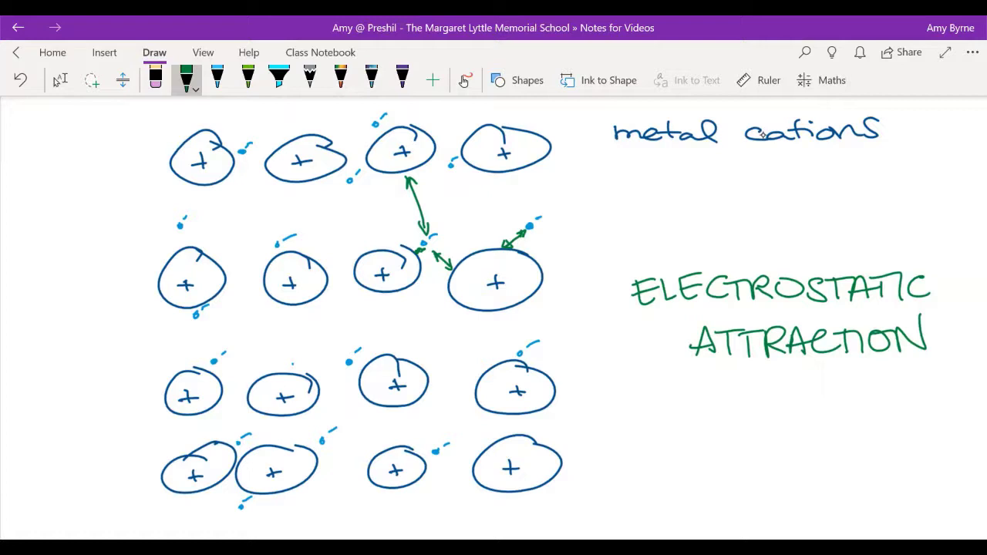
Step: Switch the pen to purple and handwrite "Mercury" under the heading "How strong are metals?"
scroll(763, 134, down, 3)
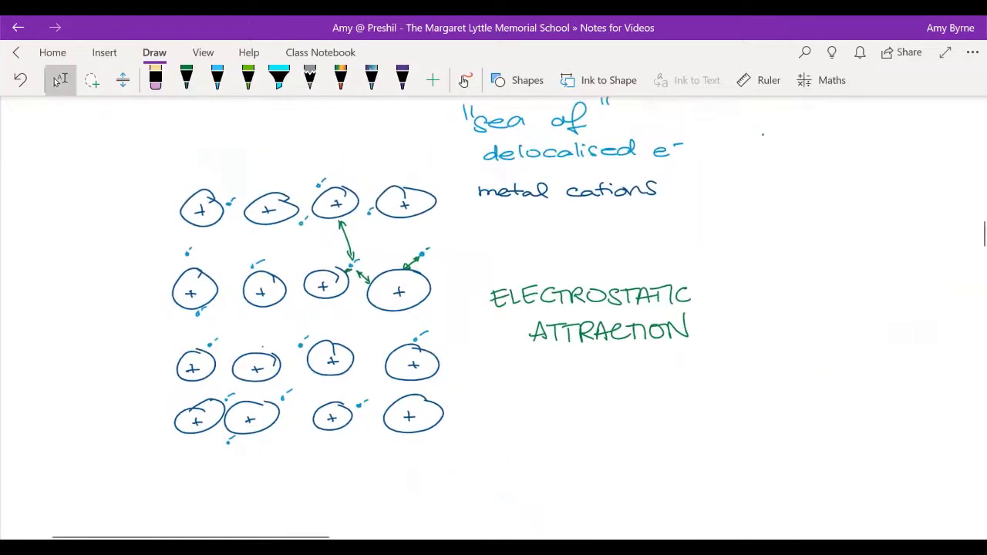
scroll(762, 135, down, 3)
scroll(494, 309, down, 10)
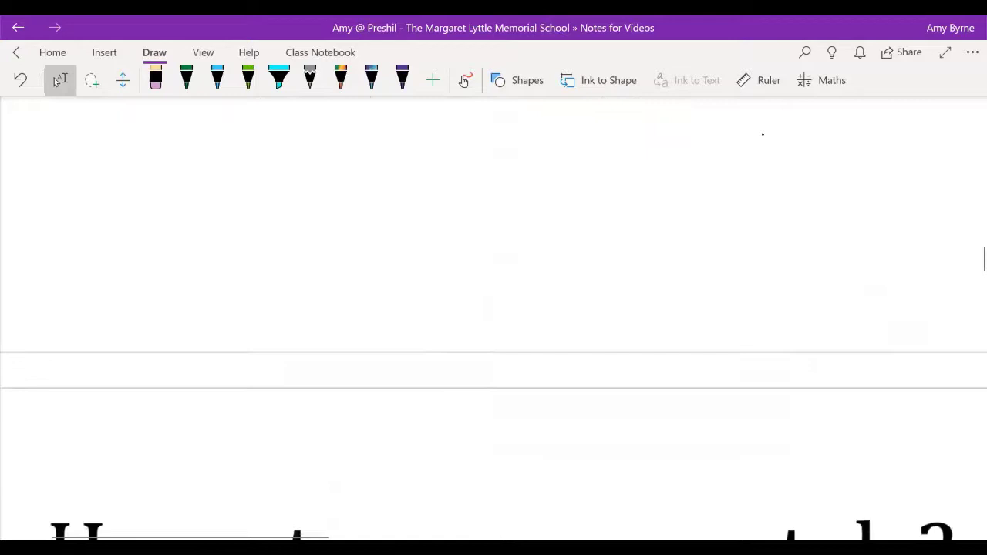
scroll(762, 135, up, 2)
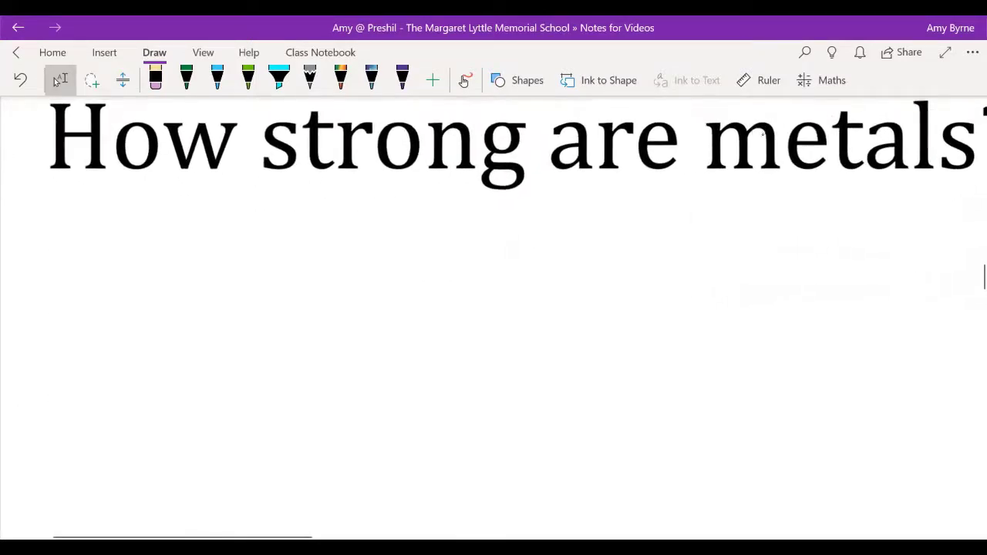
scroll(762, 134, down, 1)
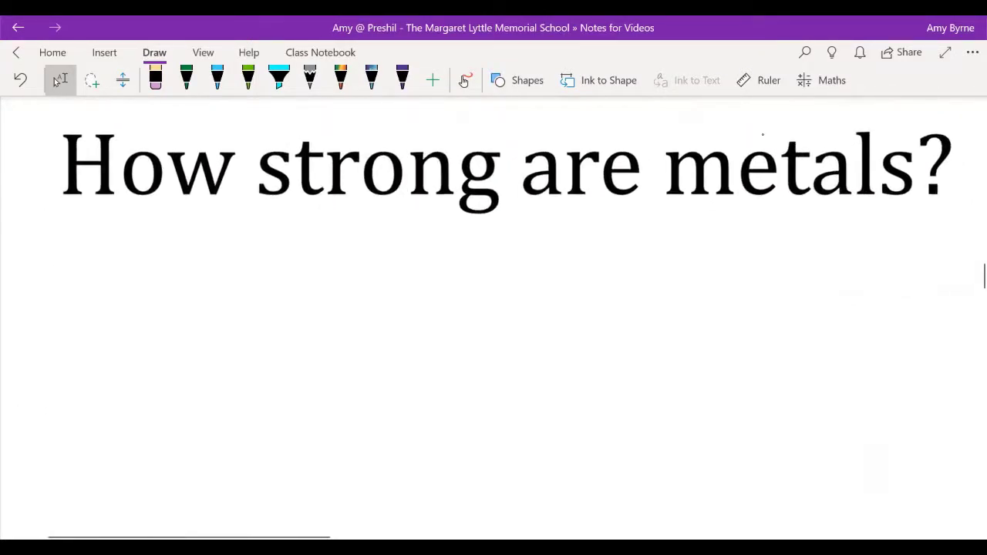
click(185, 77)
click(185, 77)
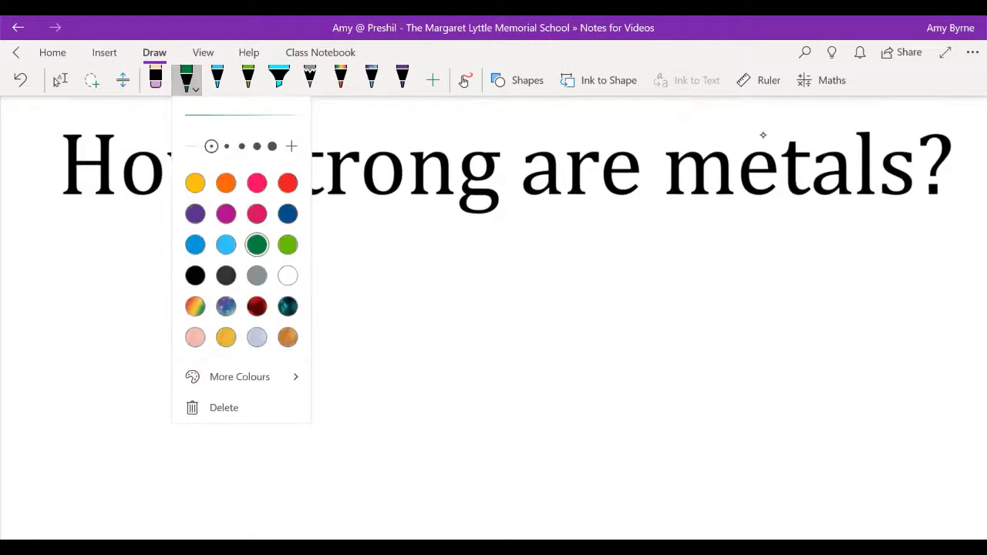
click(195, 214)
click(762, 135)
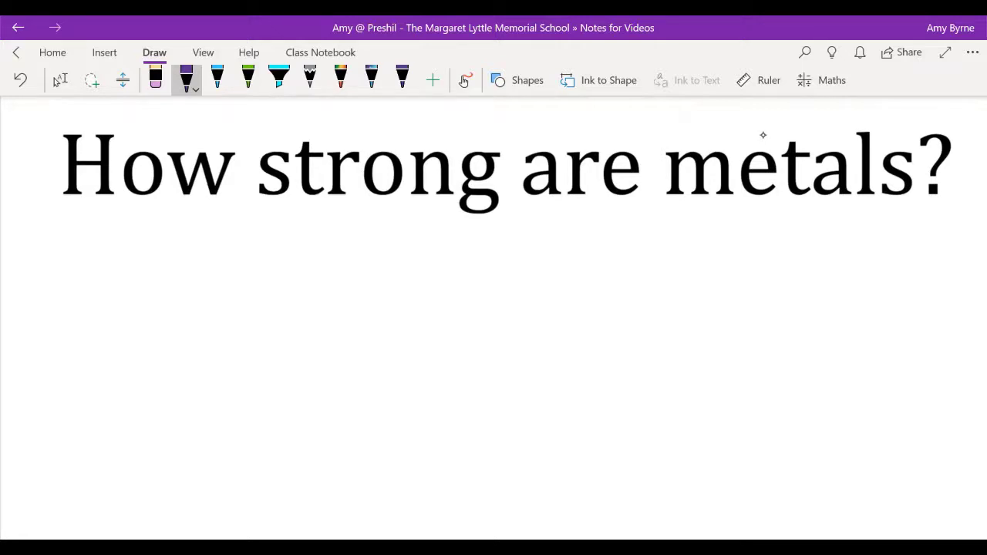
key(alt+n)
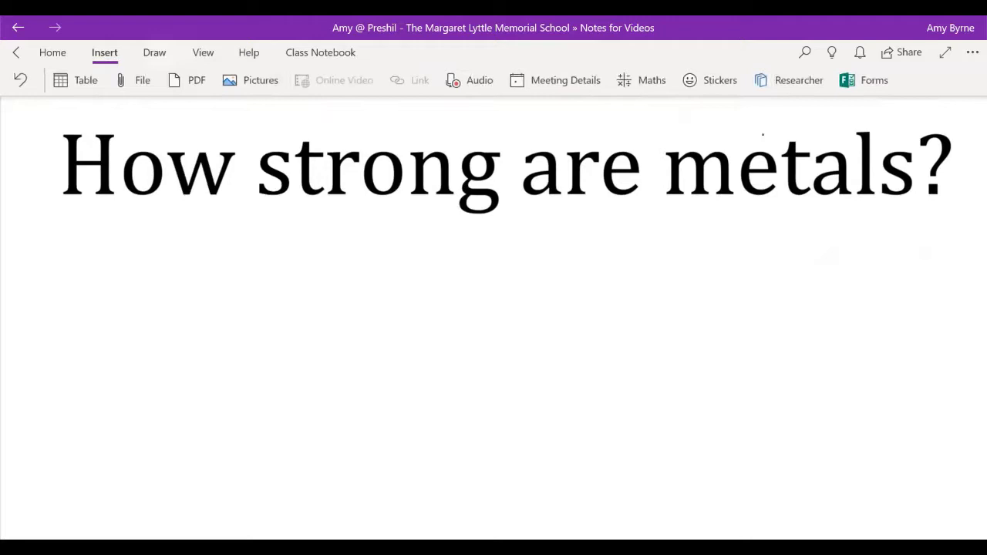
key(alt+d)
mouse_move(107, 260)
mouse_down()
mouse_move(110, 292)
mouse_move(136, 290)
mouse_up()
mouse_move(136, 281)
mouse_down()
mouse_move(223, 270)
mouse_move(262, 289)
mouse_up()
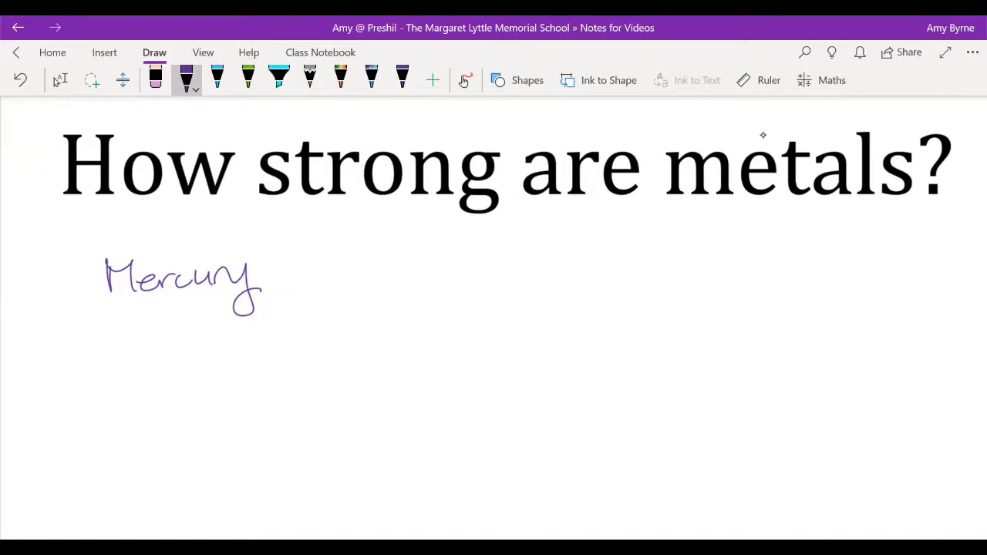
Step: Handwrite "Gallium - ~40°C" in purple beneath "Mercury", undoing and redrawing the misdrawn strokes
mouse_move(131, 341)
mouse_down()
mouse_move(143, 362)
mouse_move(155, 358)
mouse_up()
mouse_move(169, 362)
mouse_down()
mouse_move(173, 373)
mouse_move(187, 372)
mouse_up()
mouse_move(196, 345)
mouse_down()
mouse_move(198, 373)
mouse_move(265, 372)
mouse_move(341, 345)
mouse_move(347, 363)
mouse_up()
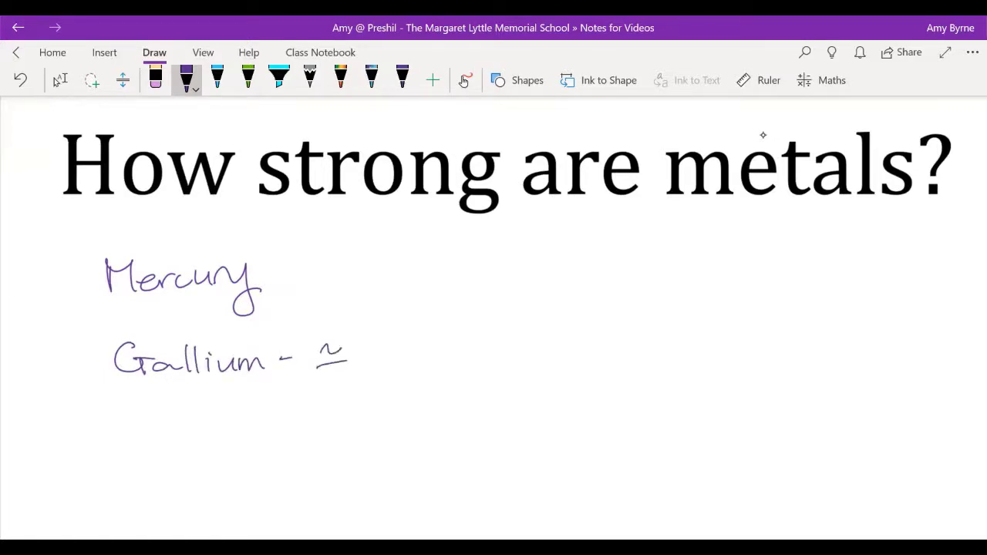
key(ctrl+z)
drag(357, 339, 360, 362)
mouse_move(378, 341)
mouse_down()
mouse_move(373, 353)
mouse_move(379, 344)
mouse_up()
drag(388, 338, 390, 368)
drag(396, 354, 384, 340)
key(ctrl+z)
key(ctrl+z)
key(ctrl+z)
key(ctrl+z)
drag(392, 334, 423, 359)
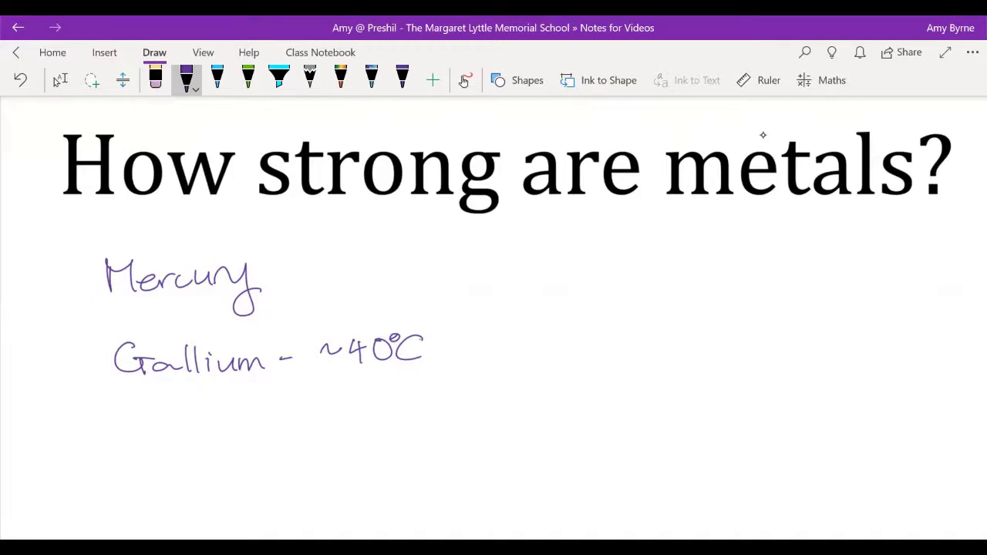
Step: Underline "strong are metals" in the heading in purple and draw an arrow curving down from the underline
scroll(763, 135, down, 2)
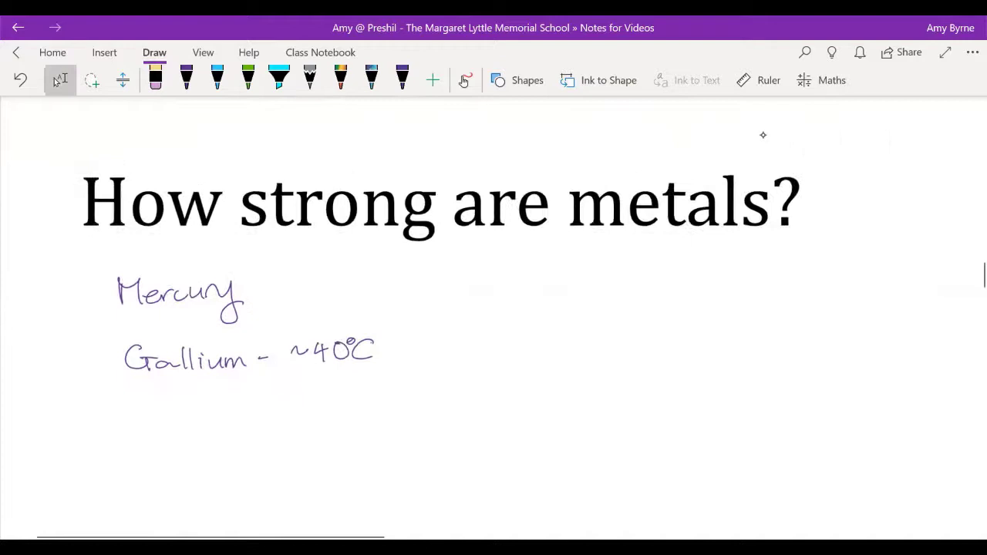
click(186, 77)
drag(236, 242, 764, 251)
mouse_move(554, 249)
mouse_down()
mouse_move(552, 276)
mouse_move(584, 282)
mouse_up()
mouse_move(586, 276)
mouse_down()
mouse_move(615, 282)
mouse_move(588, 290)
mouse_up()
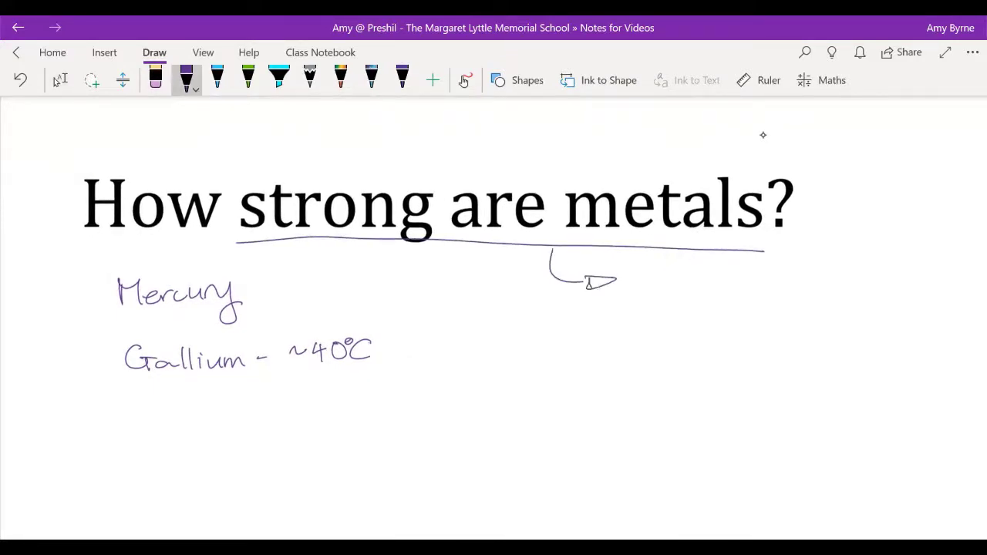
Step: Handwrite "quite strong" in purple at the tip of the arrow under the heading
mouse_move(646, 281)
mouse_down()
mouse_move(643, 299)
mouse_move(669, 283)
mouse_move(684, 291)
mouse_up()
click(674, 270)
drag(678, 281, 703, 289)
mouse_move(742, 272)
mouse_down()
mouse_move(726, 289)
mouse_move(749, 291)
mouse_move(757, 277)
mouse_up()
mouse_move(759, 290)
mouse_down()
mouse_move(771, 280)
mouse_move(792, 288)
mouse_move(800, 308)
mouse_move(827, 286)
mouse_up()
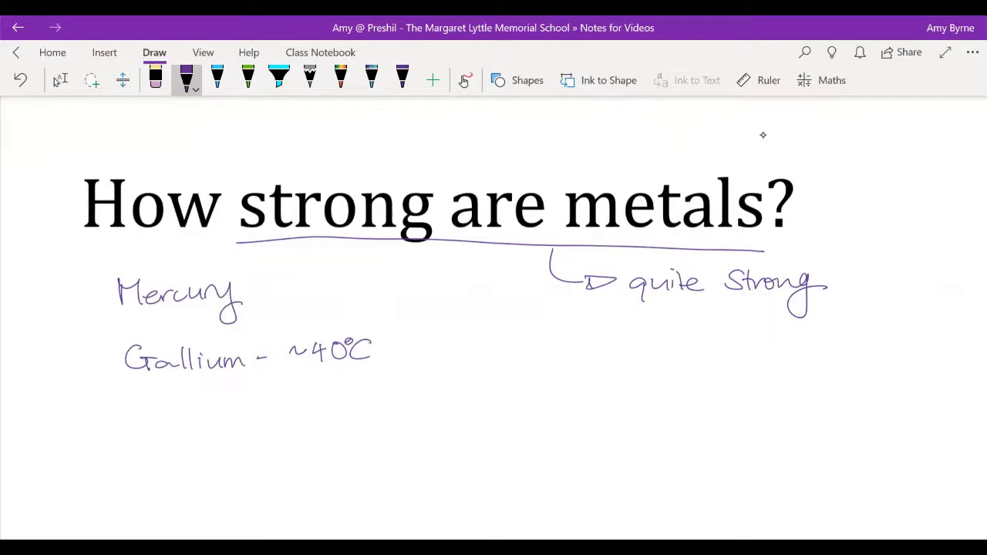
Step: Draw a long curved purple arrow from "ELECTROSTATIC ATTRACTION" down to "quite strong" on the following slide
click(60, 79)
scroll(493, 316, down, 5)
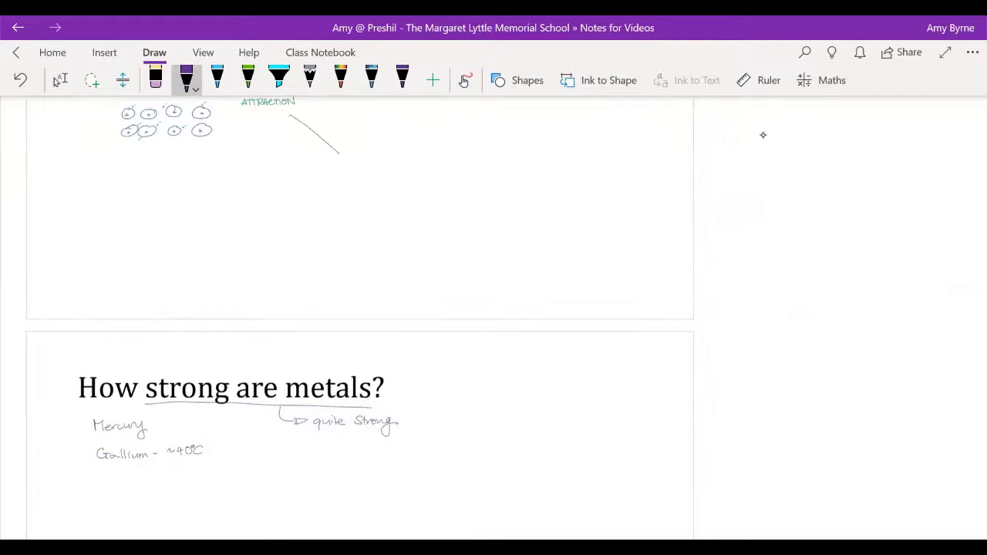
drag(339, 153, 421, 414)
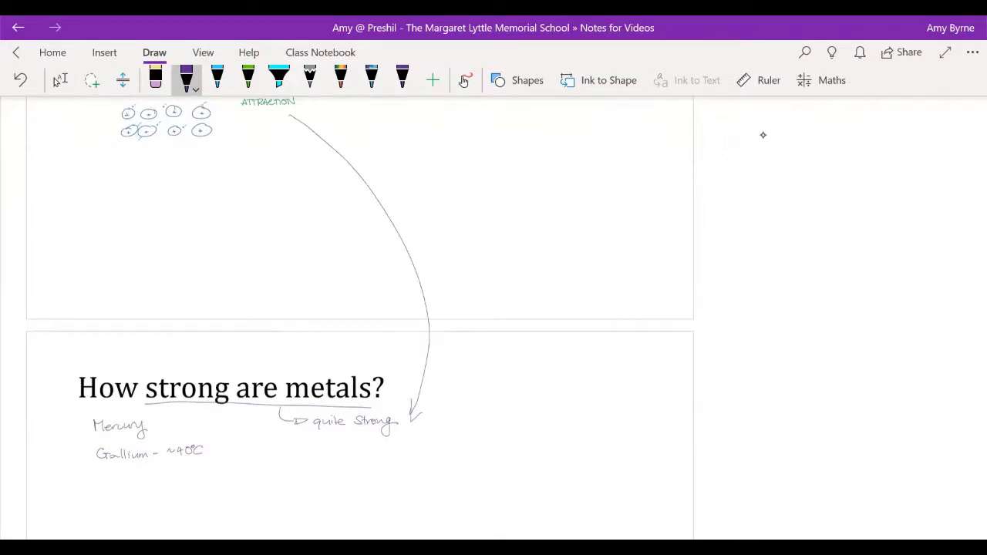
scroll(762, 135, down, 10)
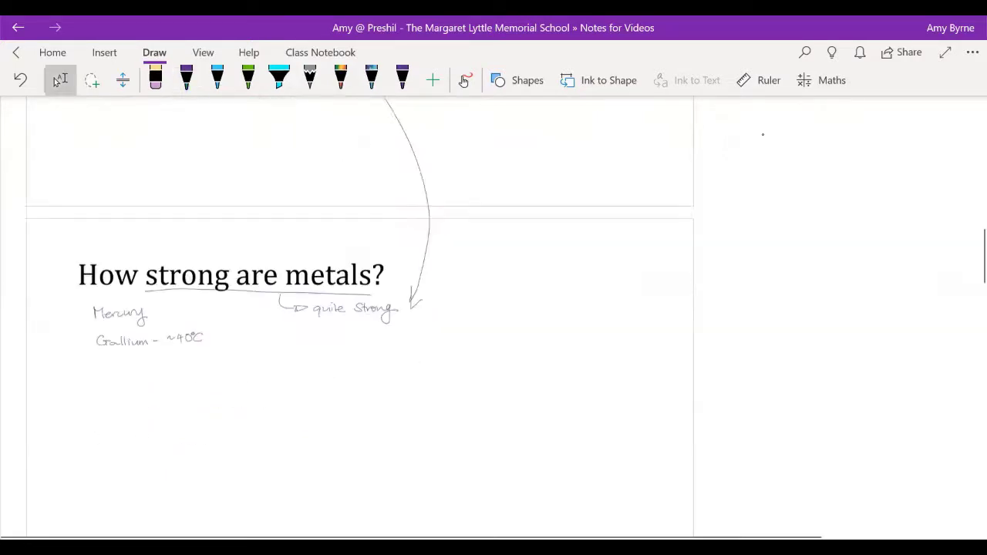
scroll(762, 135, down, 5)
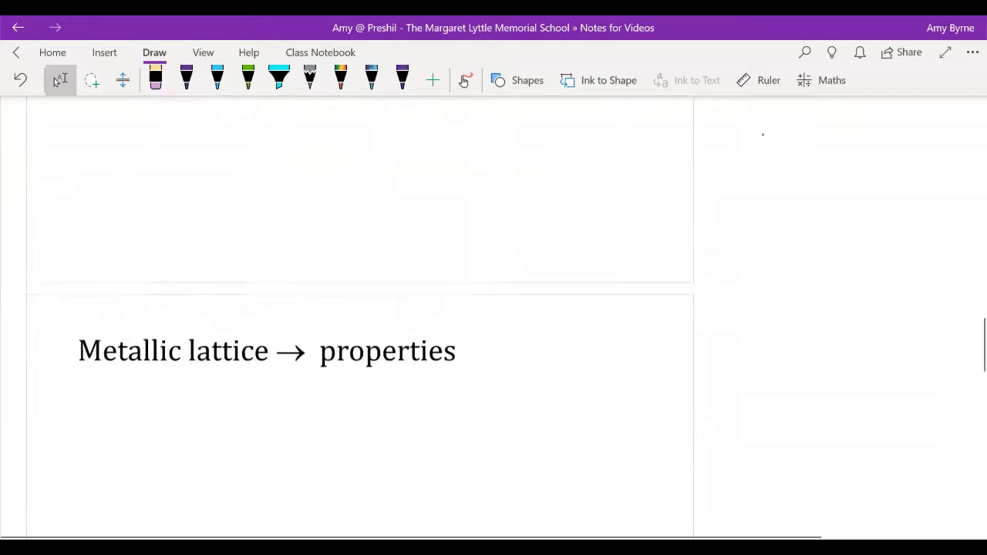
scroll(763, 135, up, 15)
scroll(763, 135, up, 10)
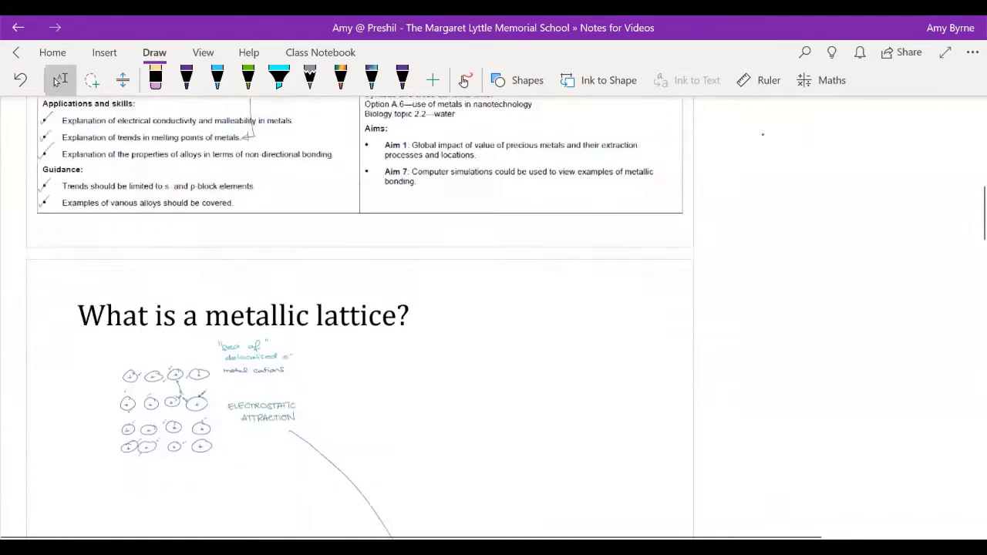
Step: Review the arrow linking "ELECTROSTATIC ATTRACTION" on the lattice slide with "quite strong" on the slide below
scroll(762, 134, down, 6)
scroll(359, 131, down, 1)
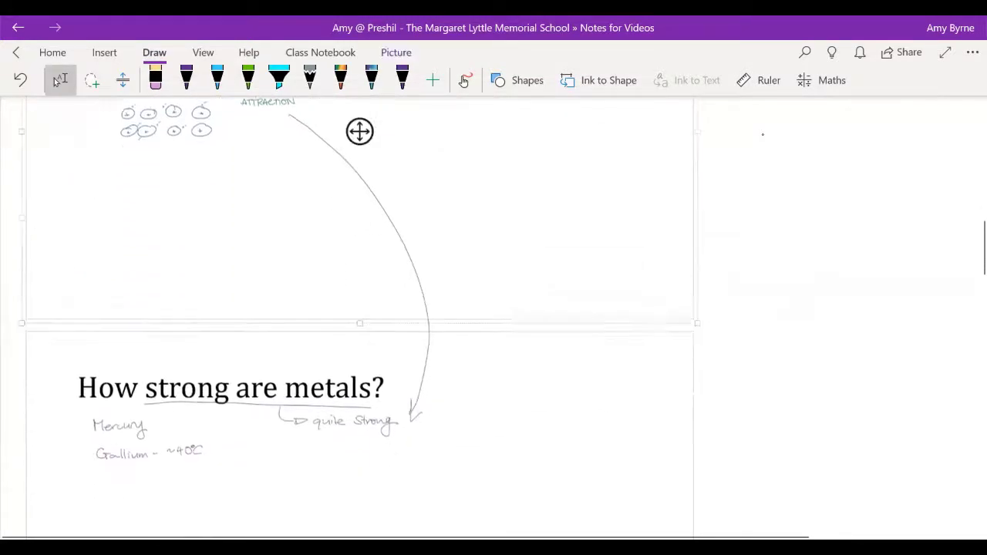
scroll(359, 130, up, 4)
scroll(360, 461, down, 4)
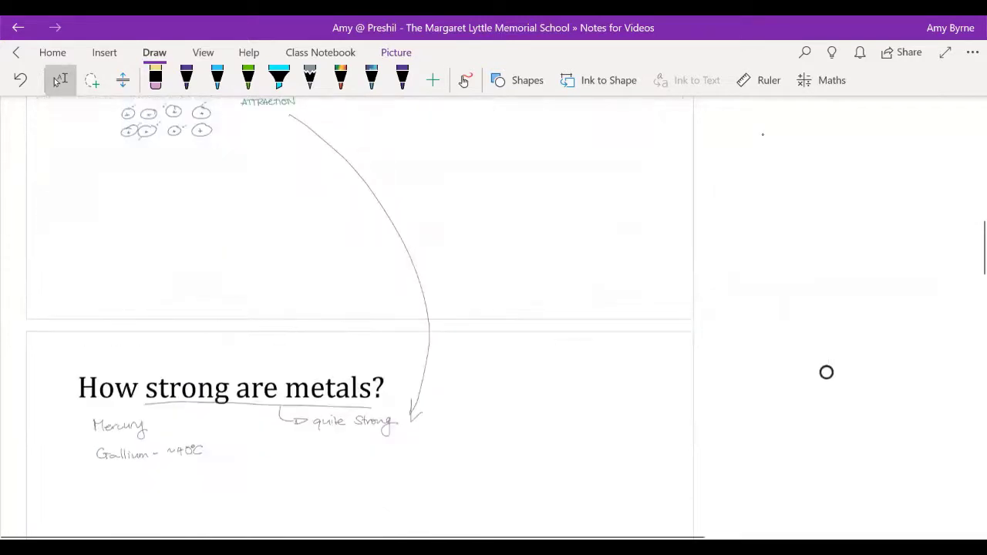
scroll(826, 373, up, 2)
scroll(826, 465, down, 4)
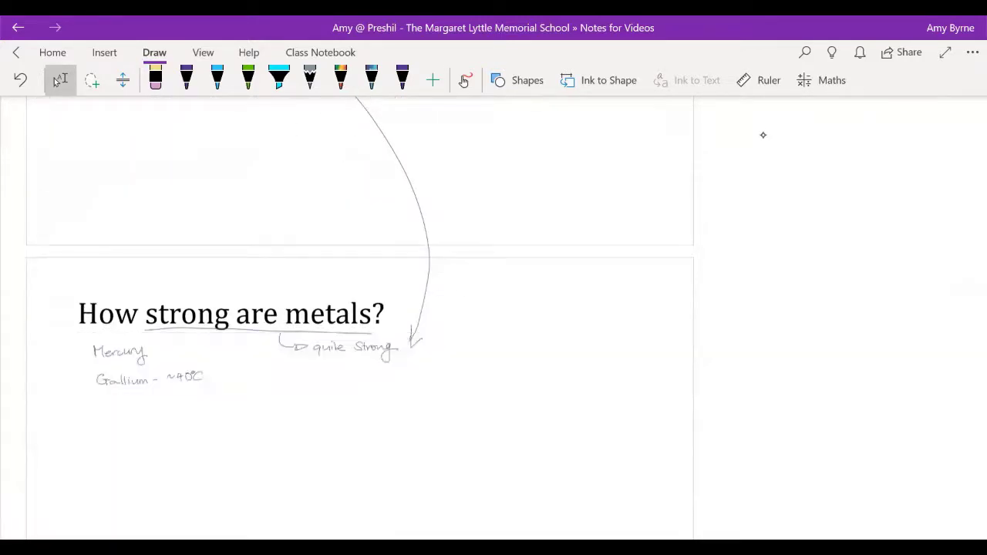
scroll(762, 135, up, 5)
scroll(763, 135, down, 2)
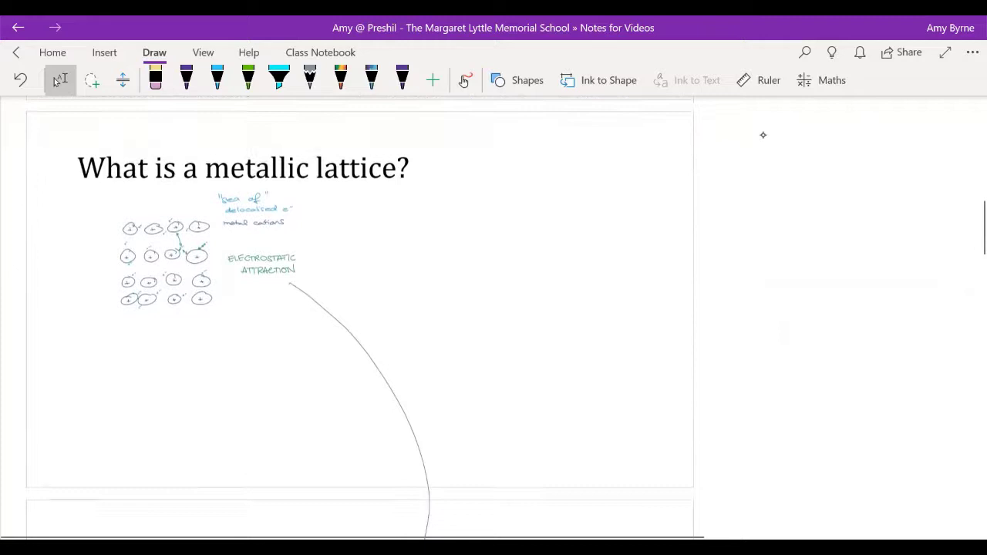
Step: Copy the lattice drawing without its labels and place it under the heading "Metallic lattice → properties"
scroll(762, 135, up, 5)
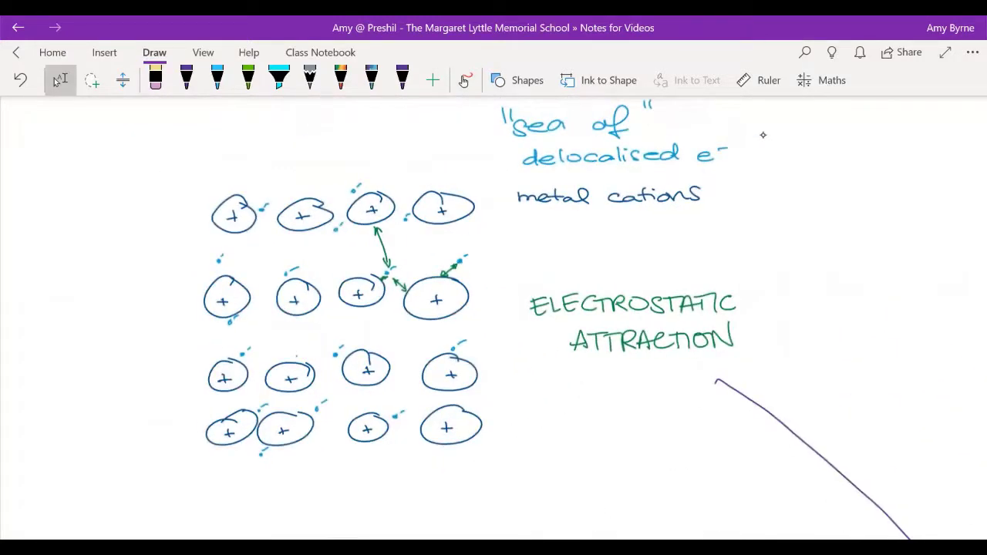
click(92, 80)
mouse_move(100, 377)
mouse_down()
mouse_move(462, 165)
mouse_move(108, 385)
mouse_move(100, 355)
mouse_up()
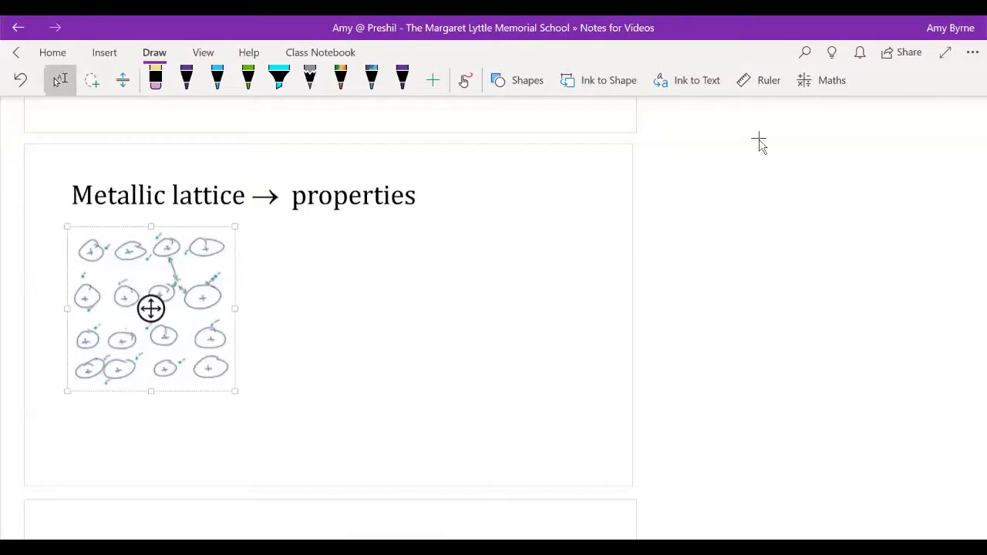
scroll(759, 138, up, 5)
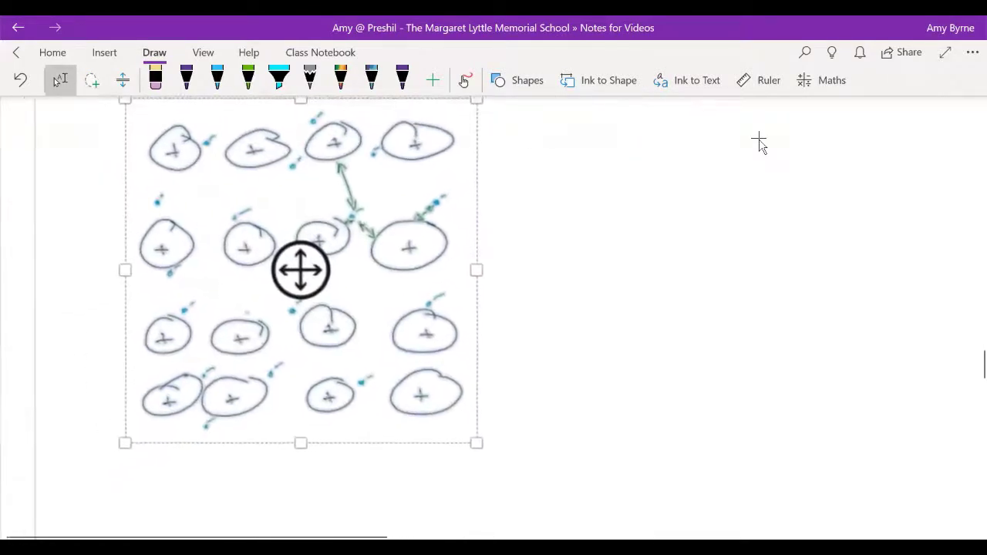
click(759, 139)
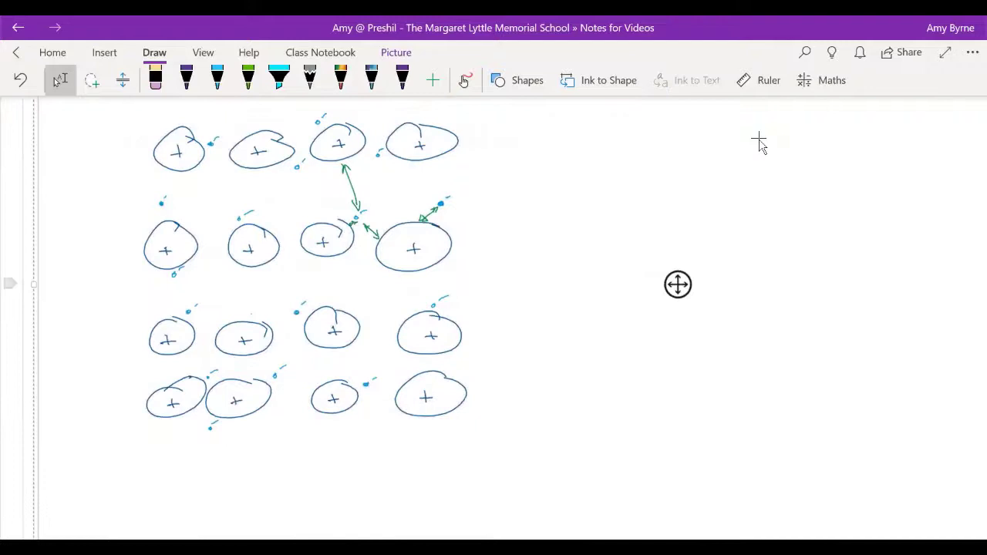
Step: Erase the green attraction arrows from the copied lattice
key(Delete)
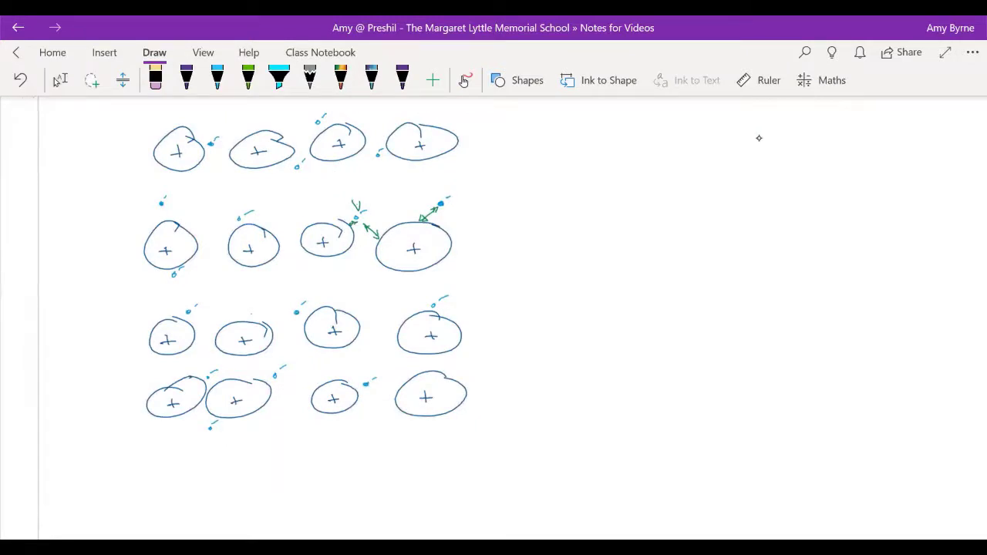
key(Delete)
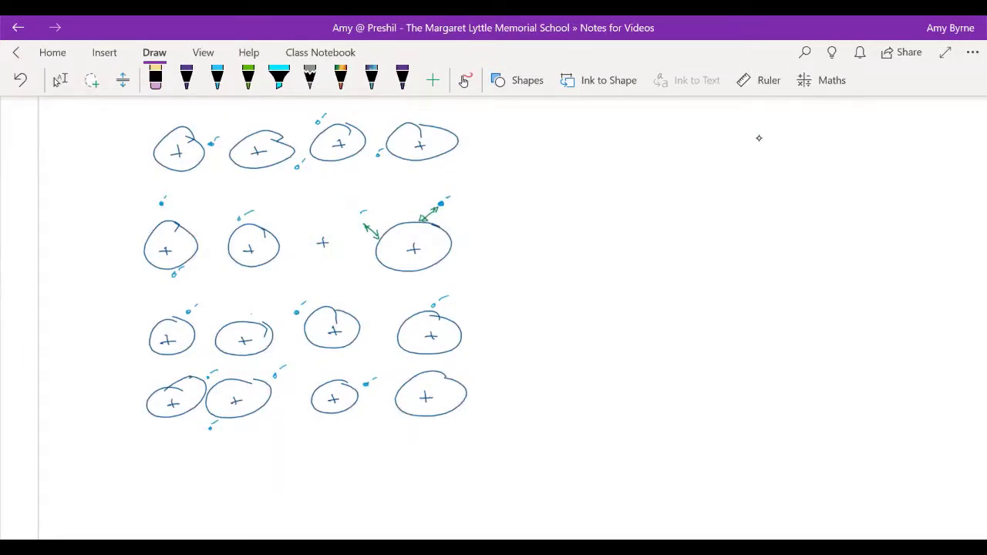
key(Delete)
key(Delete)
click(155, 77)
Step: Redraw the outline of the third cation in the second row in dark blue and restore its electron dot in light blue
click(186, 77)
click(185, 77)
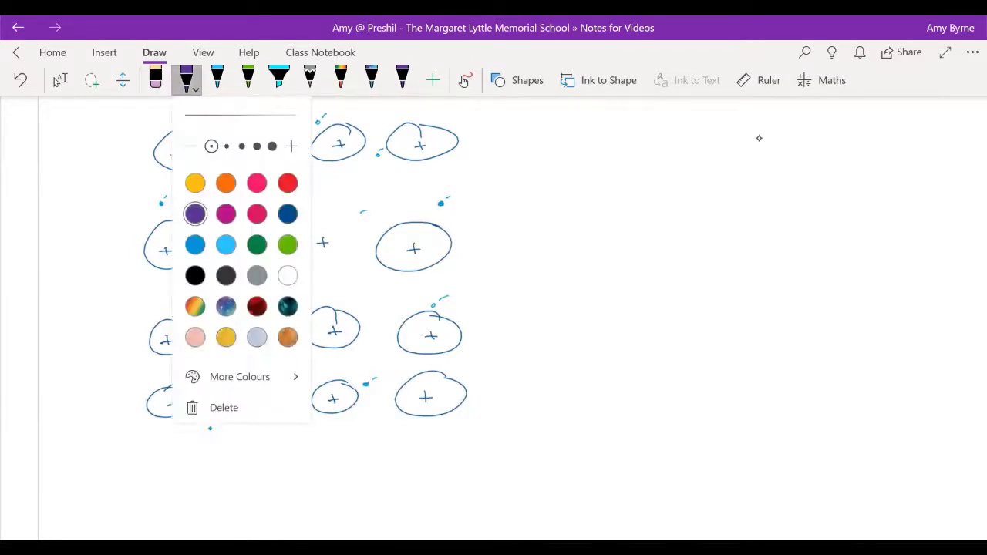
click(288, 214)
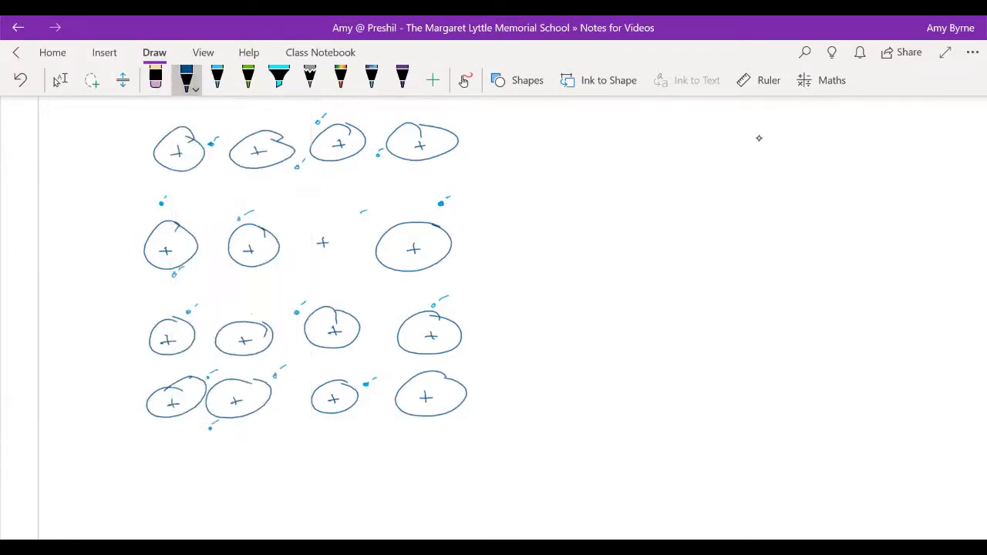
mouse_move(339, 219)
mouse_down()
mouse_move(323, 276)
mouse_move(350, 222)
mouse_up()
click(186, 77)
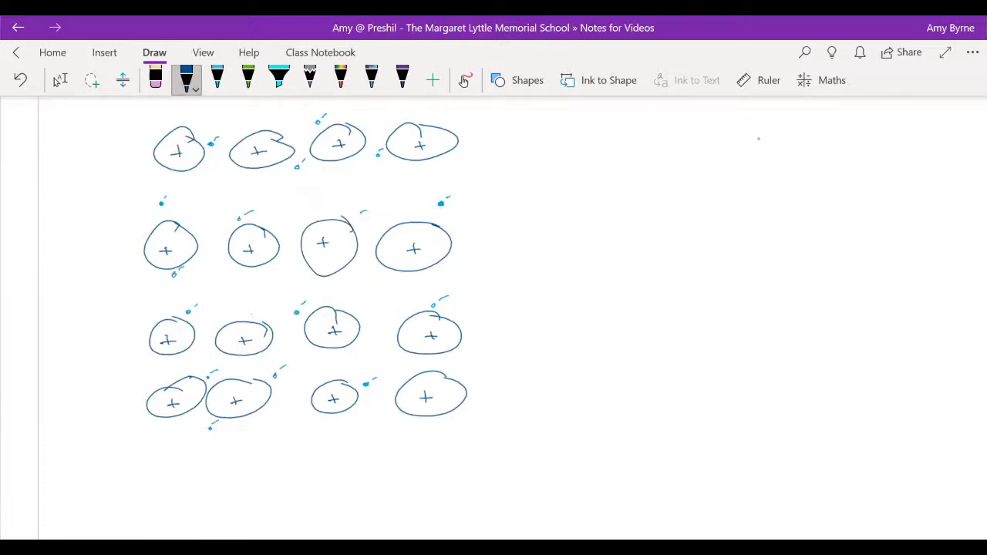
click(195, 244)
scroll(759, 138, down, 3)
Step: Handwrite the bullet "malleable" in dark grey to the right of the lattice, below "properties"
click(186, 77)
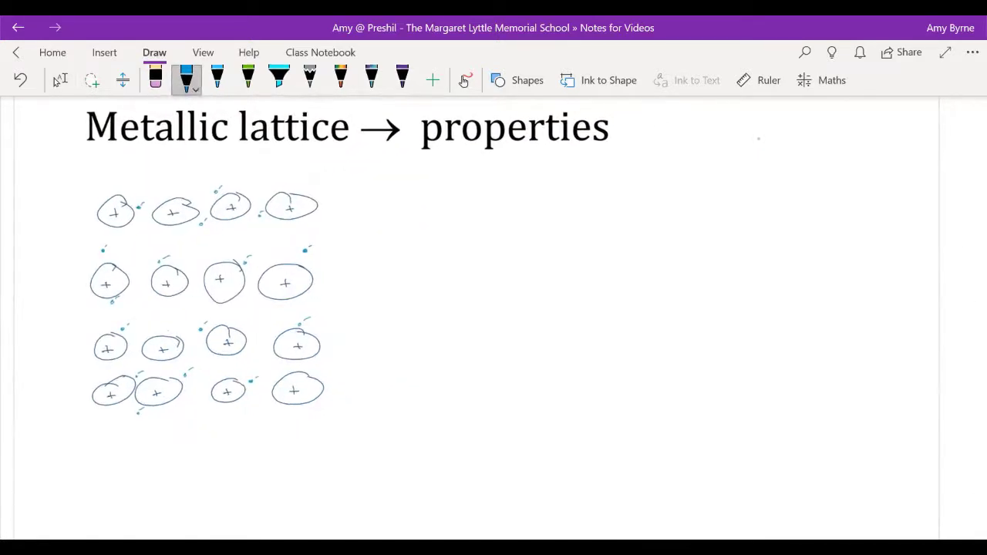
click(185, 77)
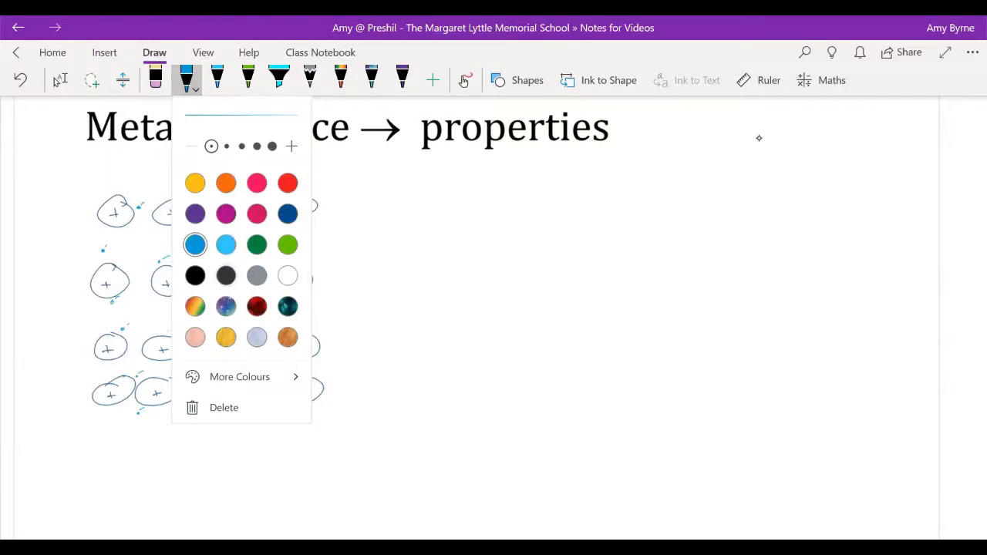
click(226, 275)
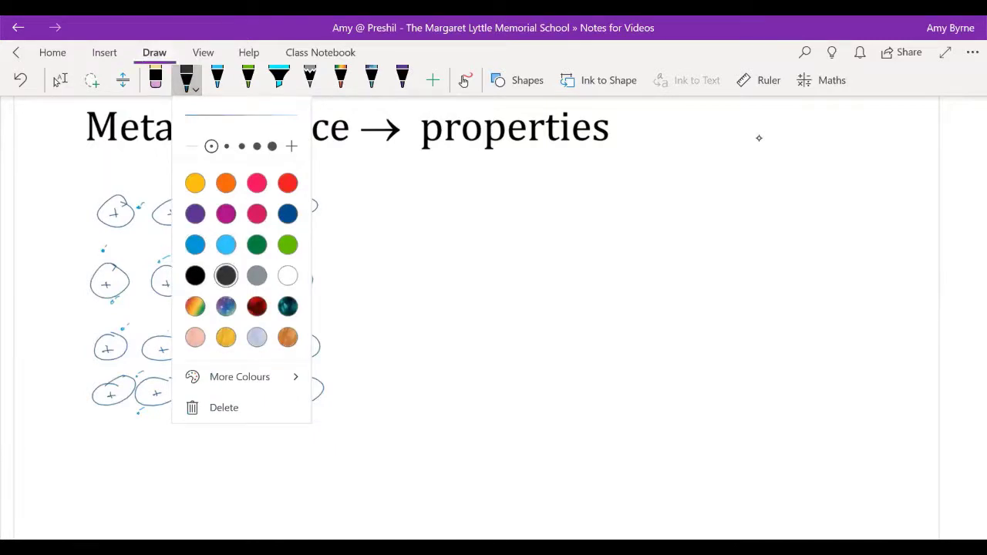
click(758, 138)
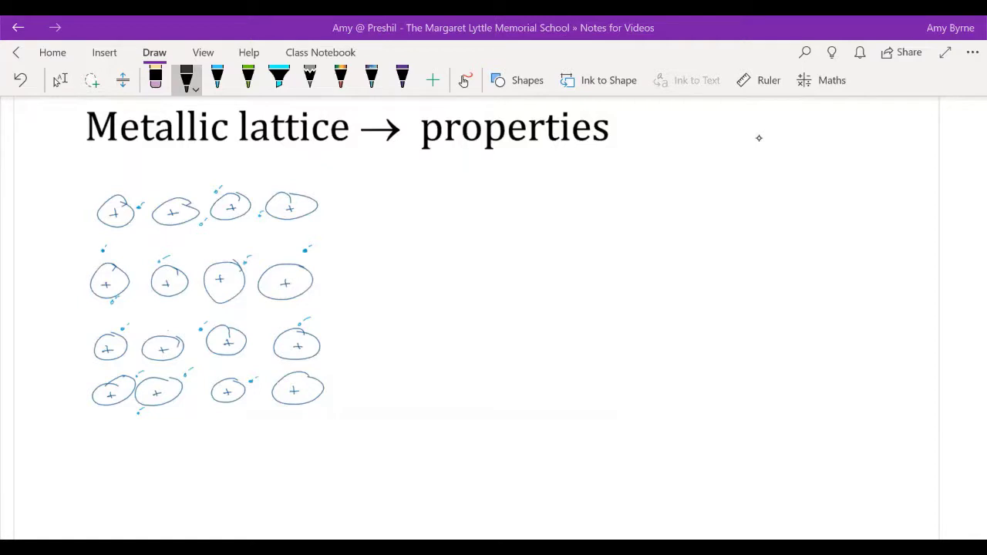
click(416, 271)
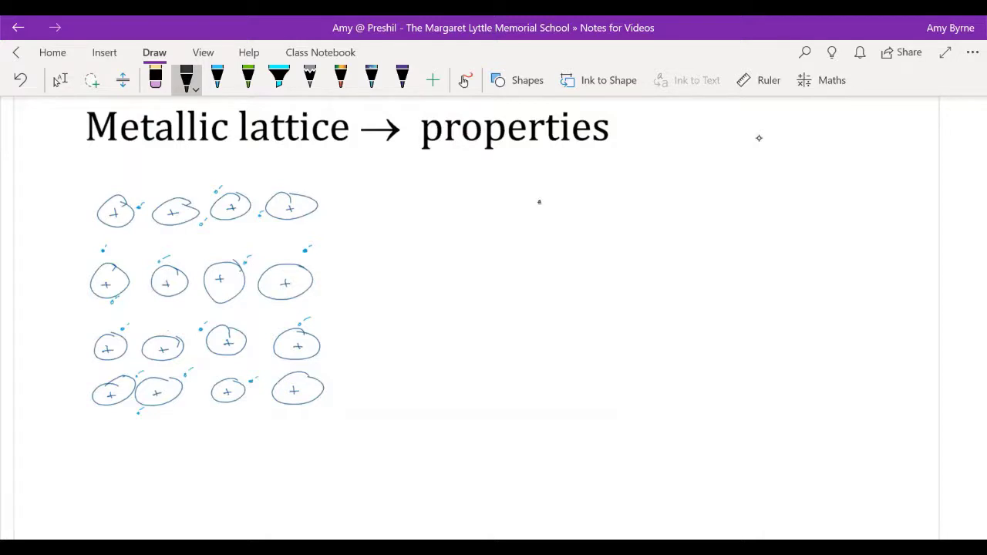
mouse_move(547, 206)
mouse_down()
mouse_move(583, 205)
mouse_move(588, 191)
mouse_move(612, 202)
mouse_up()
mouse_move(623, 199)
mouse_down()
mouse_move(615, 205)
mouse_move(629, 205)
mouse_up()
mouse_move(634, 188)
mouse_down()
mouse_move(634, 205)
mouse_move(647, 205)
mouse_up()
mouse_move(654, 189)
mouse_down()
mouse_move(654, 203)
mouse_move(676, 194)
mouse_up()
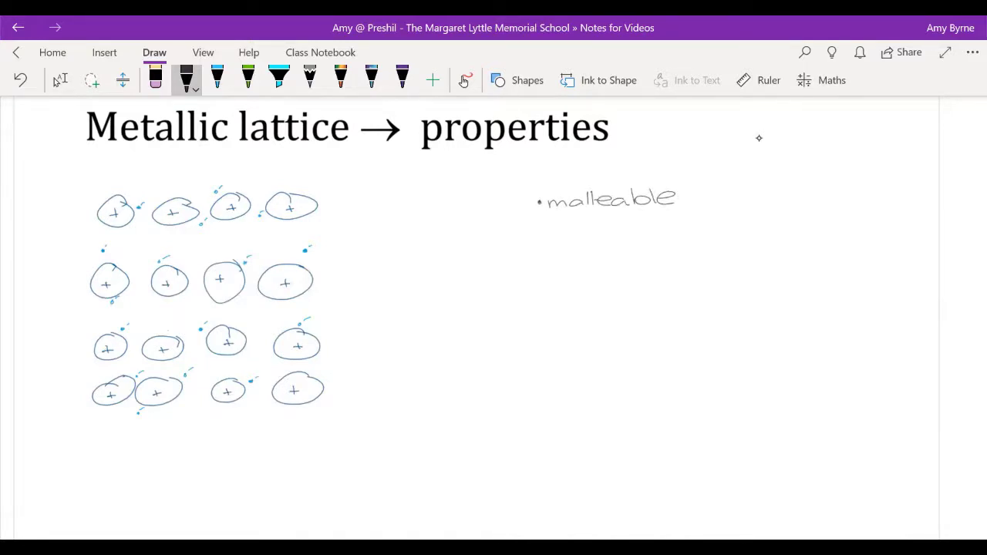
Step: Beneath "malleable", draw a small arrow and handwrite "able to be hammered into shape" in dark grey
click(61, 80)
scroll(609, 198, up, 5)
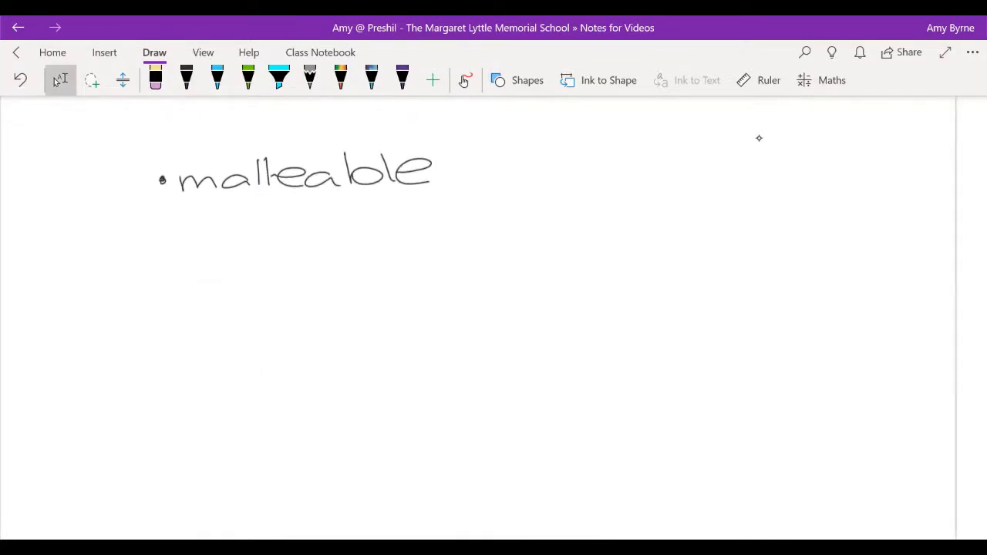
click(186, 77)
mouse_move(221, 204)
mouse_down()
mouse_move(250, 222)
mouse_move(330, 220)
mouse_up()
drag(331, 217, 351, 220)
mouse_move(371, 207)
mouse_down()
mouse_move(372, 224)
mouse_move(382, 213)
mouse_up()
mouse_move(387, 215)
mouse_down()
mouse_move(555, 222)
mouse_move(621, 197)
mouse_move(651, 212)
mouse_up()
mouse_move(662, 210)
mouse_down()
mouse_move(656, 217)
mouse_move(672, 219)
mouse_up()
mouse_move(681, 202)
mouse_down()
mouse_move(683, 218)
mouse_move(686, 210)
mouse_up()
drag(697, 205, 740, 217)
drag(740, 213, 809, 217)
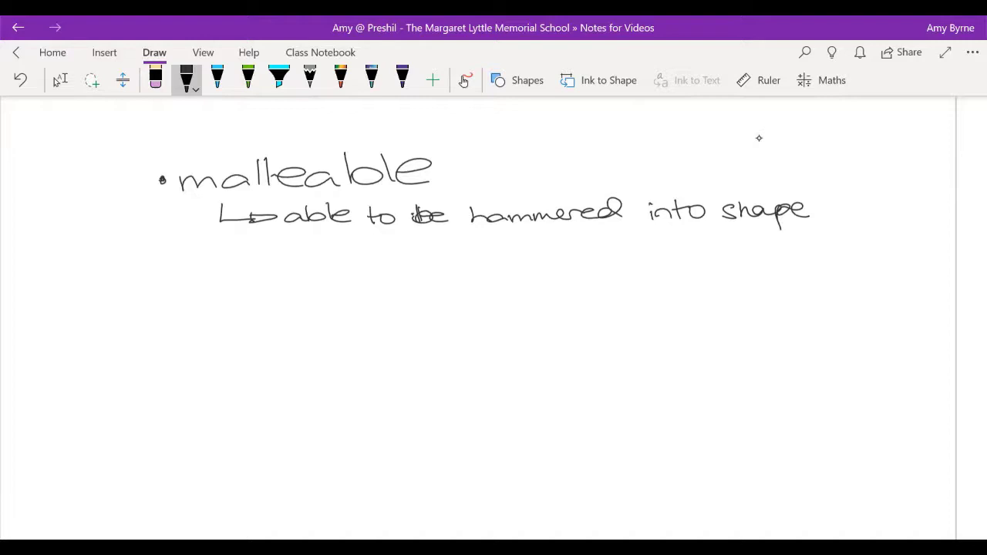
Step: Handwrite the bullet "ductile" in dark grey below the malleable definition
mouse_move(165, 270)
mouse_down()
mouse_move(204, 279)
mouse_move(260, 273)
mouse_up()
mouse_move(273, 248)
mouse_down()
mouse_move(271, 274)
mouse_move(277, 262)
mouse_up()
click(286, 252)
mouse_move(286, 260)
mouse_down()
mouse_move(288, 274)
mouse_move(303, 274)
mouse_up()
mouse_move(310, 265)
mouse_down()
mouse_move(331, 261)
mouse_move(333, 272)
mouse_up()
Step: Beneath "ductile", draw a small arrow and handwrite "able to be stretched into wires"
mouse_move(220, 296)
mouse_down()
mouse_move(222, 316)
mouse_move(289, 302)
mouse_move(319, 312)
mouse_up()
drag(320, 307, 364, 309)
drag(392, 294, 397, 300)
mouse_move(416, 300)
mouse_down()
mouse_move(403, 307)
mouse_move(418, 302)
mouse_up()
mouse_move(441, 289)
mouse_down()
mouse_move(443, 307)
mouse_move(458, 307)
mouse_up()
drag(463, 302, 478, 309)
drag(521, 291, 505, 307)
mouse_move(529, 286)
mouse_down()
mouse_move(528, 306)
mouse_move(540, 294)
mouse_up()
mouse_move(541, 305)
mouse_down()
mouse_move(557, 293)
mouse_move(569, 304)
mouse_up()
mouse_move(573, 285)
mouse_down()
mouse_move(575, 304)
mouse_move(582, 291)
mouse_up()
mouse_move(602, 292)
mouse_down()
mouse_move(595, 303)
mouse_move(655, 296)
mouse_move(661, 274)
mouse_move(699, 285)
mouse_up()
drag(700, 290, 720, 296)
mouse_move(730, 276)
mouse_down()
mouse_move(731, 296)
mouse_move(743, 286)
mouse_up()
mouse_move(750, 285)
mouse_down()
mouse_move(788, 294)
mouse_move(827, 282)
mouse_move(840, 292)
mouse_up()
drag(859, 276, 845, 292)
Step: Handwrite the bullet "conduct heat" below the ductile definition
mouse_move(169, 362)
mouse_down()
mouse_move(246, 371)
mouse_move(266, 349)
mouse_move(301, 367)
mouse_up()
mouse_move(322, 347)
mouse_down()
mouse_move(328, 368)
mouse_move(336, 358)
mouse_up()
mouse_move(359, 350)
mouse_down()
mouse_move(361, 370)
mouse_move(391, 362)
mouse_up()
drag(412, 359, 433, 368)
drag(422, 356, 447, 352)
Step: Handwrite the bullet "conduct electricity" below "conduct heat"
drag(199, 417, 199, 432)
mouse_move(208, 422)
mouse_down()
mouse_move(251, 429)
mouse_move(275, 408)
mouse_move(299, 429)
mouse_move(336, 427)
mouse_up()
mouse_move(327, 416)
mouse_down()
mouse_move(386, 425)
mouse_move(393, 404)
mouse_move(419, 424)
mouse_up()
drag(438, 413, 450, 426)
drag(440, 413, 471, 413)
mouse_move(477, 413)
mouse_down()
mouse_move(478, 423)
mouse_move(530, 418)
mouse_up()
mouse_move(520, 409)
mouse_down()
mouse_move(541, 406)
mouse_move(555, 417)
mouse_up()
mouse_move(561, 406)
mouse_down()
mouse_move(566, 428)
mouse_move(578, 417)
mouse_up()
Step: Handwrite the bullet "generally have high m.p. + b.p." as the last entry of the properties list
mouse_move(163, 477)
mouse_down()
mouse_move(200, 484)
mouse_move(188, 495)
mouse_up()
drag(202, 481, 271, 476)
mouse_move(283, 476)
mouse_down()
mouse_move(285, 485)
mouse_move(292, 466)
mouse_up()
mouse_move(294, 482)
mouse_down()
mouse_move(299, 463)
mouse_move(315, 478)
mouse_up()
drag(323, 469, 310, 493)
mouse_move(354, 461)
mouse_down()
mouse_move(372, 481)
mouse_move(393, 481)
mouse_move(403, 468)
mouse_up()
mouse_move(407, 473)
mouse_down()
mouse_move(424, 469)
mouse_move(426, 480)
mouse_move(472, 481)
mouse_move(492, 494)
mouse_move(553, 474)
mouse_move(567, 481)
mouse_up()
mouse_move(569, 474)
mouse_down()
mouse_move(570, 492)
mouse_move(585, 475)
mouse_move(615, 481)
mouse_up()
drag(609, 474, 646, 481)
mouse_move(646, 477)
mouse_down()
mouse_move(667, 472)
mouse_move(655, 483)
mouse_move(672, 492)
mouse_up()
drag(671, 472, 687, 474)
click(668, 480)
click(709, 478)
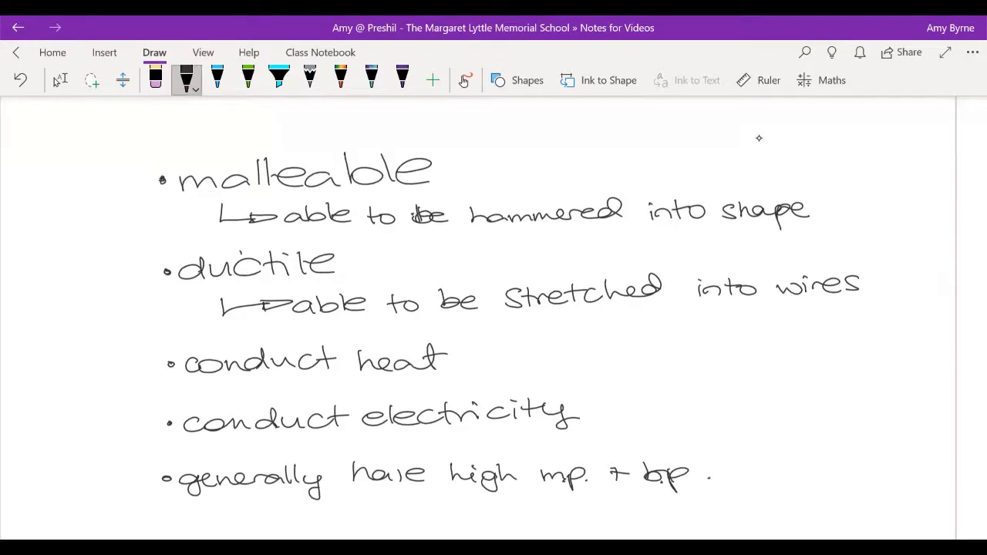
Step: Draw a long orange arrow from "conduct electricity" towards the right edge of the slide
click(187, 81)
click(226, 183)
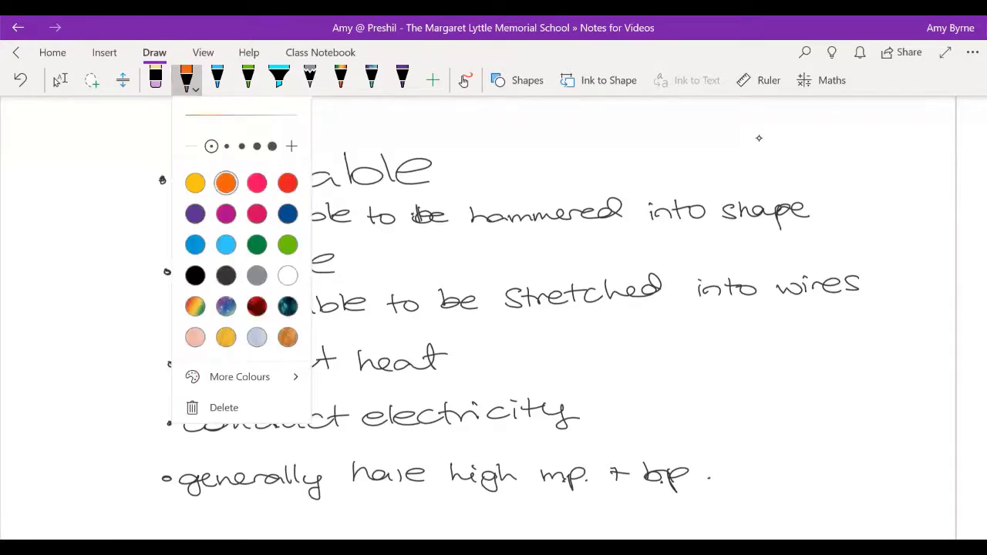
mouse_move(590, 413)
mouse_down()
mouse_move(899, 403)
mouse_move(848, 411)
mouse_up()
scroll(758, 138, right, 5)
key(Escape)
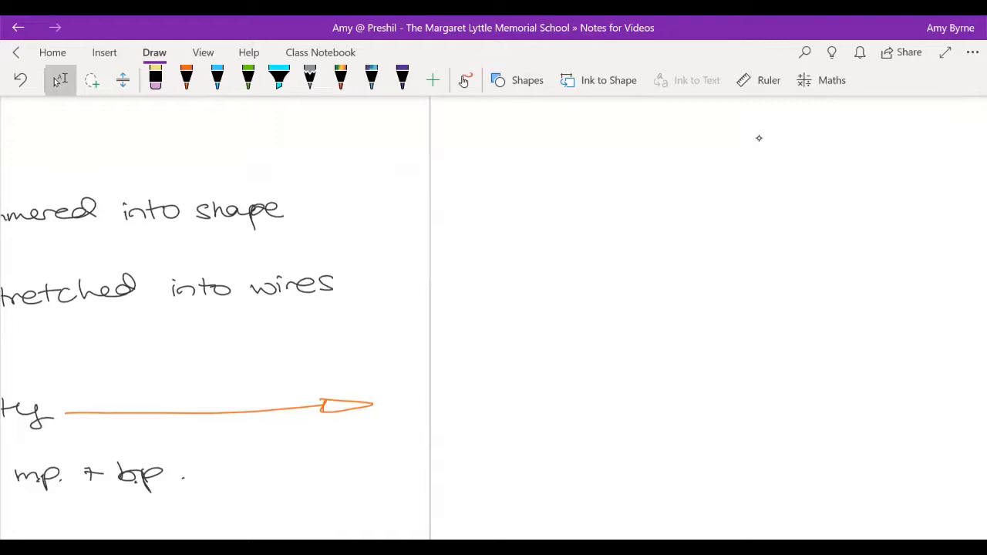
Step: Draw two empty orange checkboxes, one above the other, at the tip of the orange arrow
click(186, 77)
mouse_move(399, 379)
mouse_down()
mouse_move(396, 421)
mouse_move(455, 420)
mouse_up()
drag(395, 422, 456, 422)
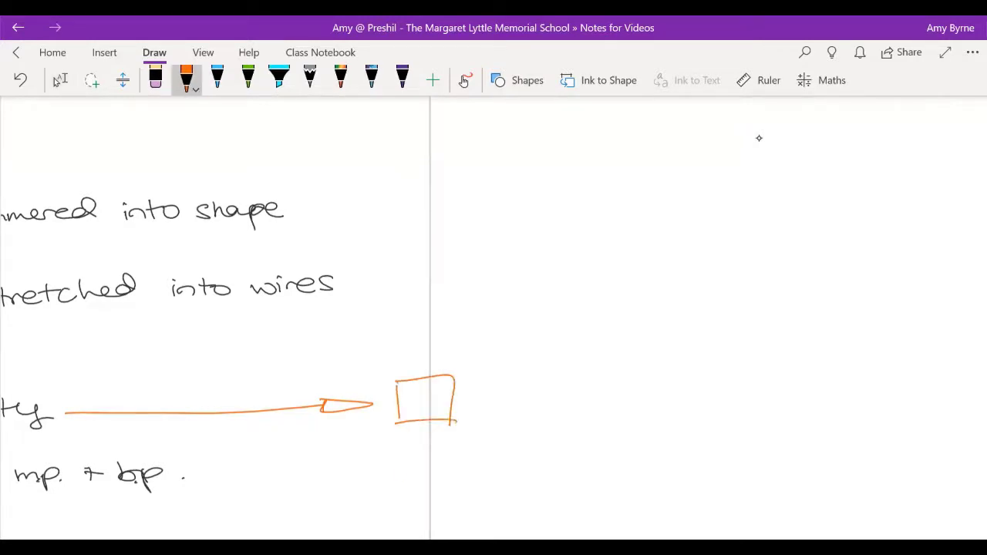
drag(399, 455, 402, 495)
mouse_move(397, 455)
mouse_down()
mouse_move(465, 473)
mouse_move(461, 495)
mouse_up()
drag(399, 494, 462, 492)
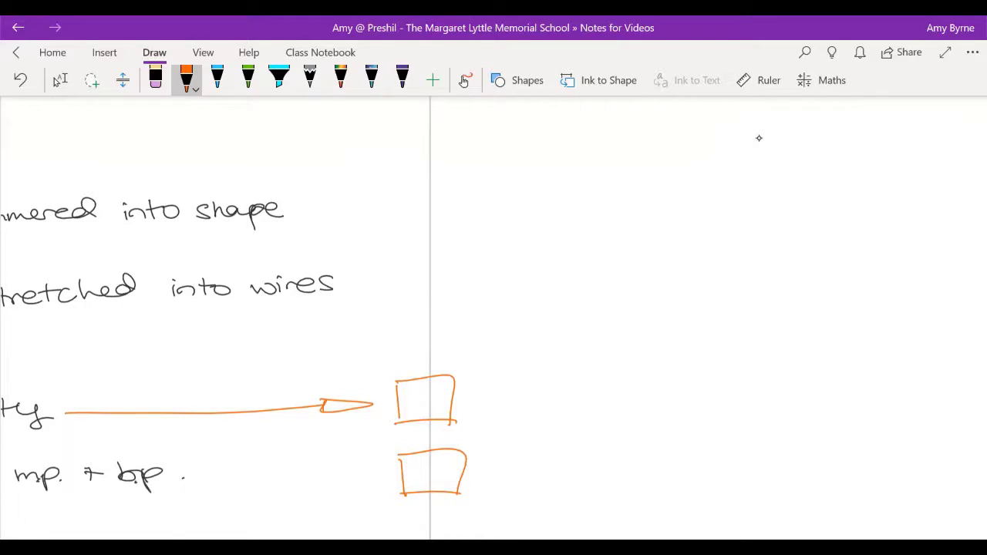
Step: Label the upper checkbox "freely moving" and the lower one "charged particles" in orange handwriting
mouse_move(493, 377)
mouse_down()
mouse_move(498, 399)
mouse_move(518, 406)
mouse_move(543, 388)
mouse_move(560, 416)
mouse_move(591, 400)
mouse_move(686, 408)
mouse_up()
mouse_move(506, 470)
mouse_down()
mouse_move(503, 481)
mouse_move(551, 475)
mouse_move(572, 490)
mouse_move(603, 464)
mouse_move(760, 472)
mouse_up()
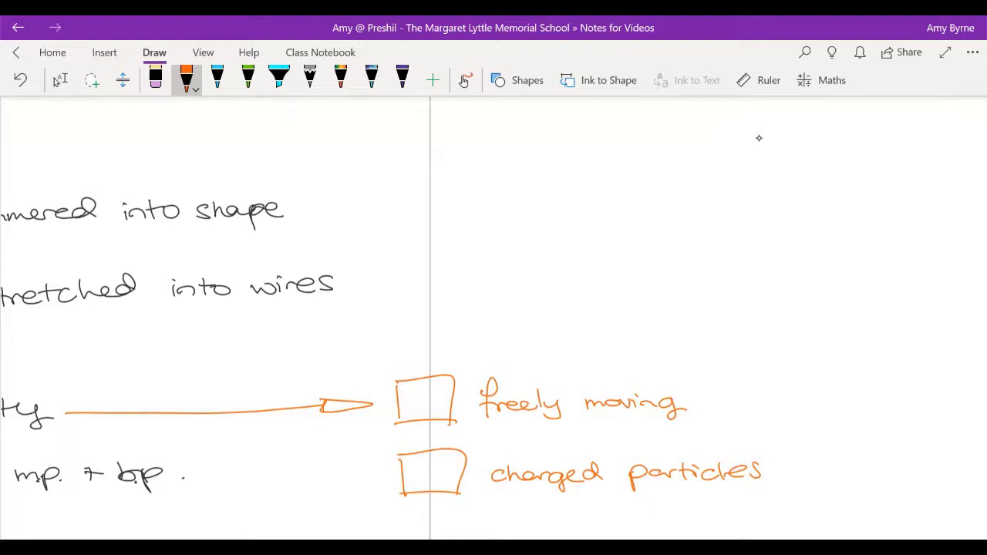
scroll(758, 138, down, 3)
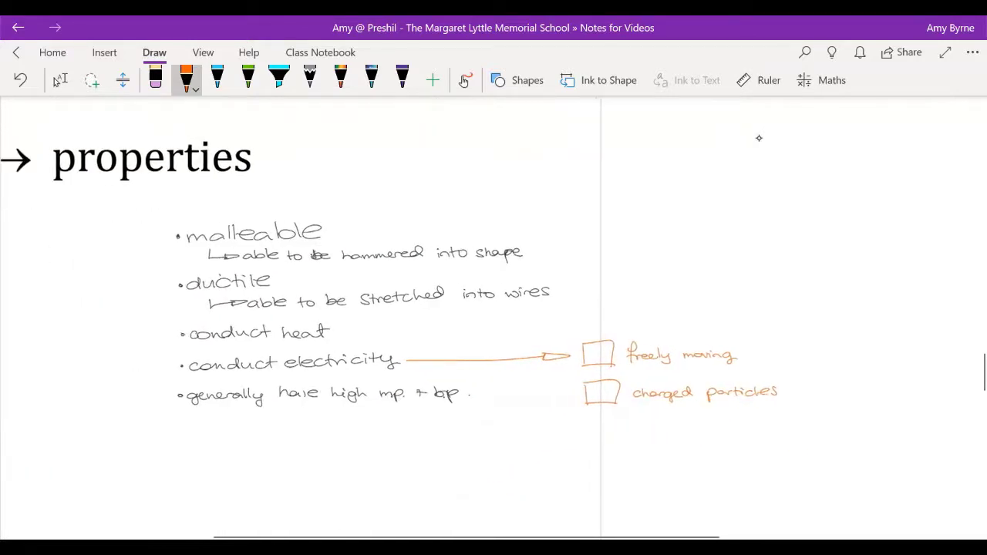
Step: Lasso the two right-hand columns of cations and electrons in the lattice and shift them down by about one row
click(57, 80)
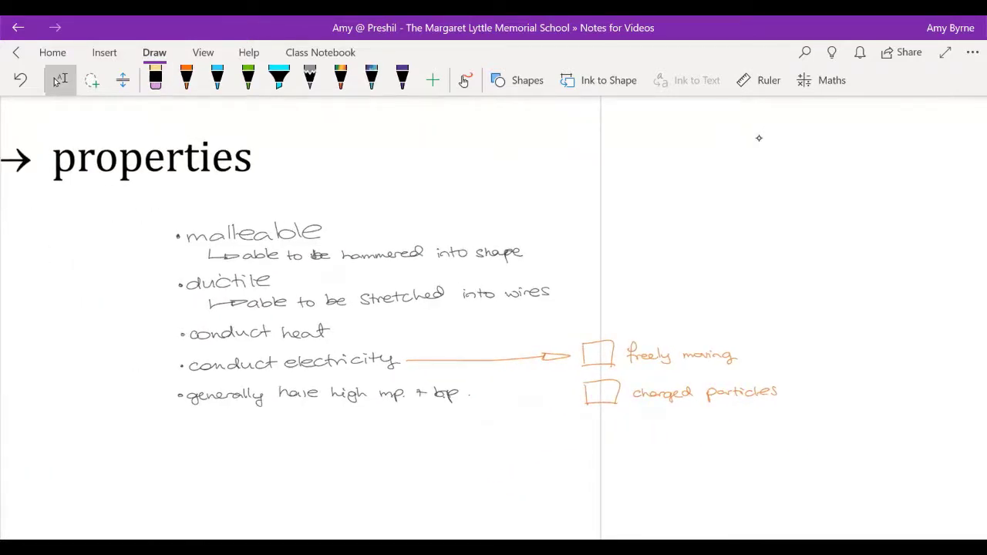
scroll(759, 138, left, 5)
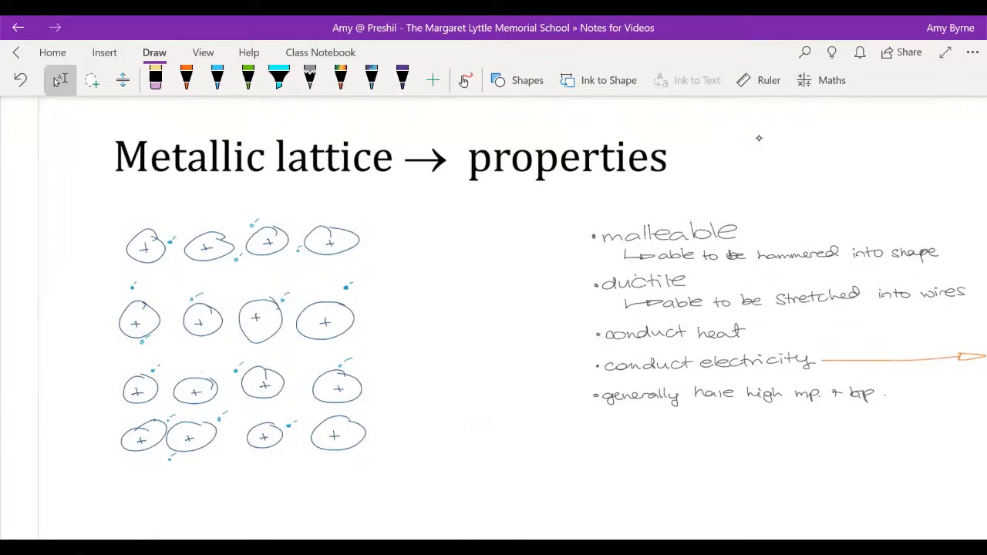
scroll(759, 138, right, 5)
scroll(759, 138, left, 3)
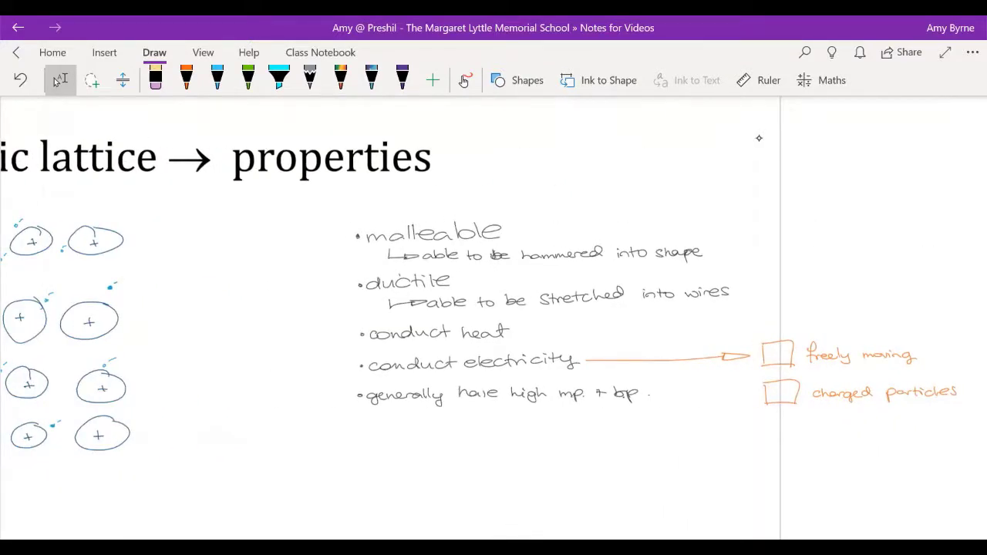
scroll(759, 138, left, 4)
scroll(758, 138, down, 2)
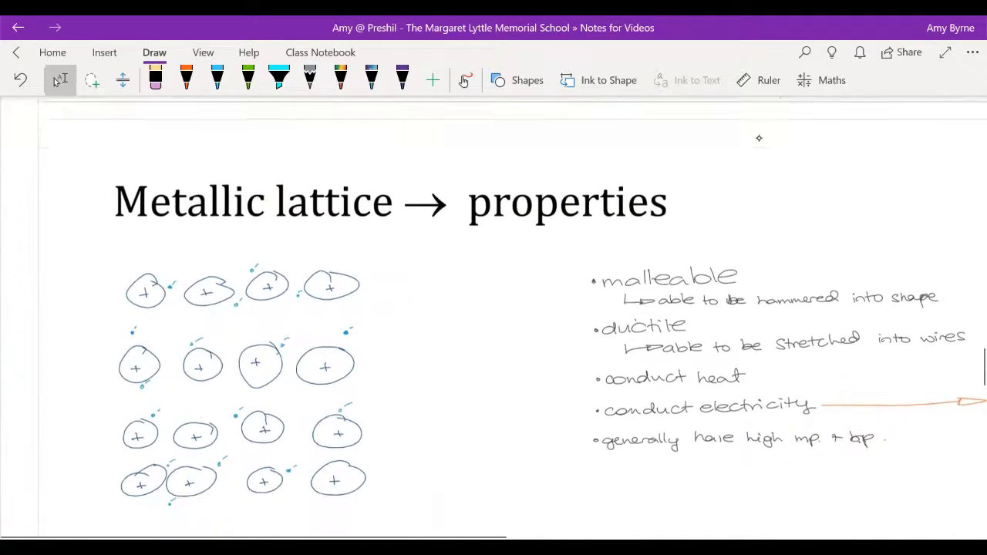
scroll(758, 138, down, 2)
scroll(758, 138, up, 2)
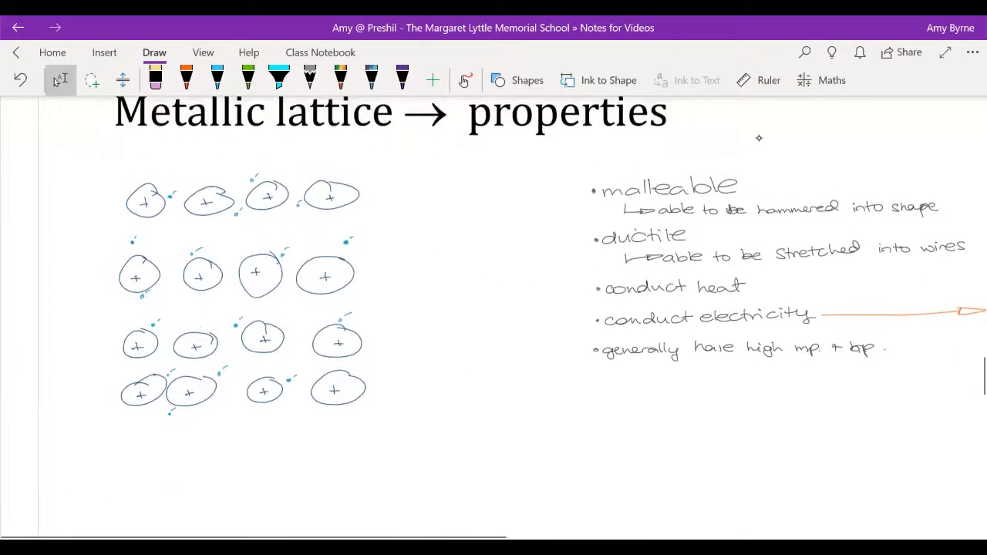
click(91, 80)
mouse_move(404, 193)
mouse_down()
mouse_move(243, 172)
mouse_move(233, 347)
mouse_move(404, 193)
mouse_up()
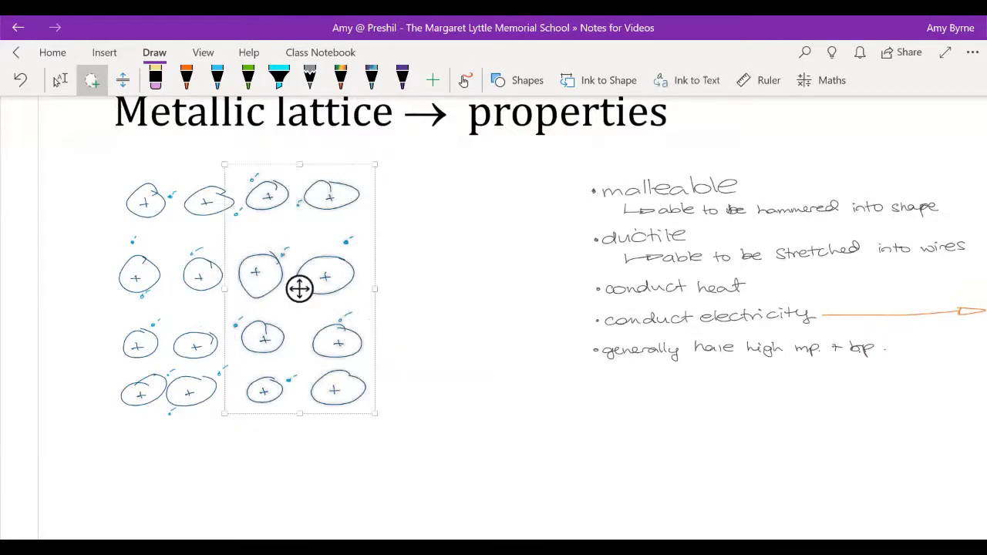
drag(299, 288, 297, 367)
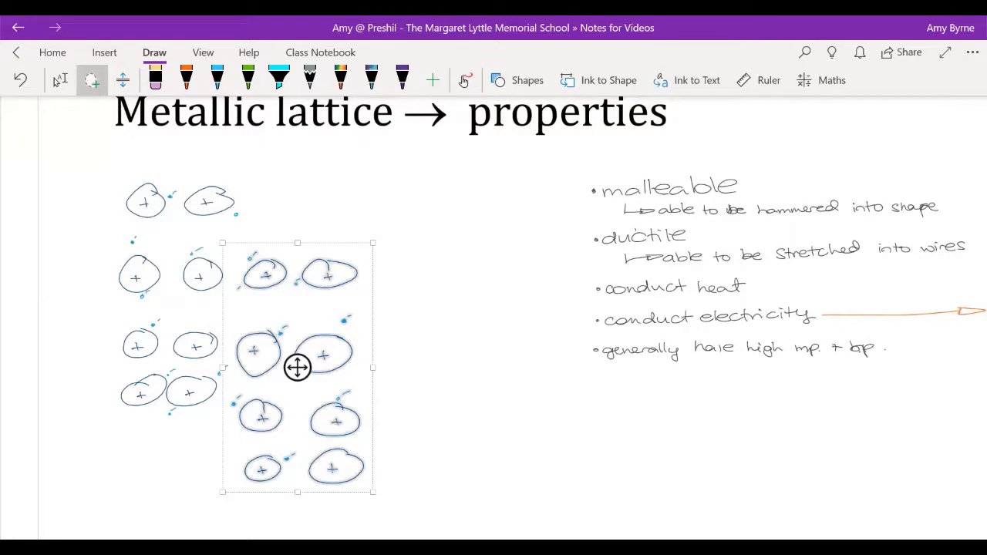
Step: Slide the lassoed right-hand columns of cations and electrons around, finishing back up in line with the left-hand columns, and deselect them
mouse_move(297, 367)
mouse_down()
mouse_move(346, 375)
mouse_move(282, 367)
mouse_up()
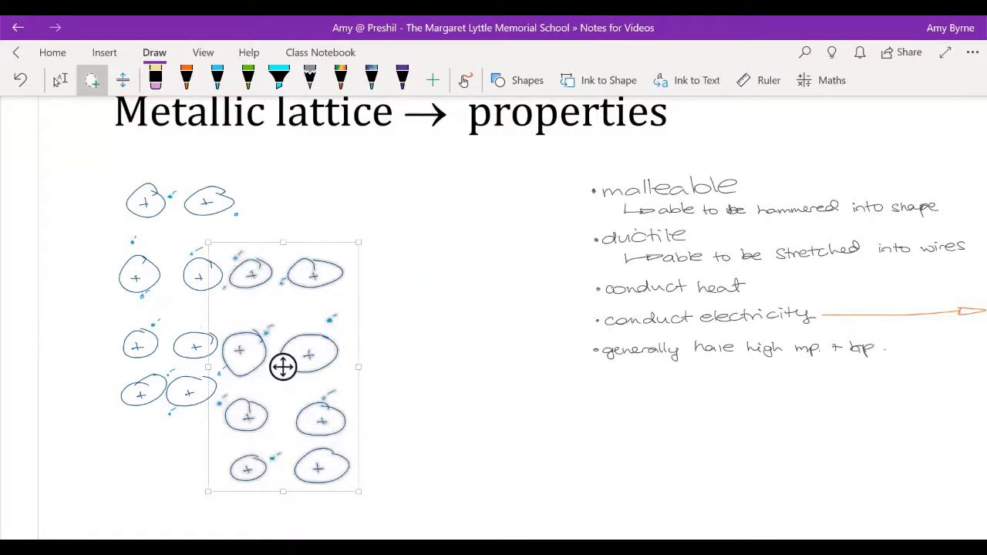
drag(282, 367, 294, 364)
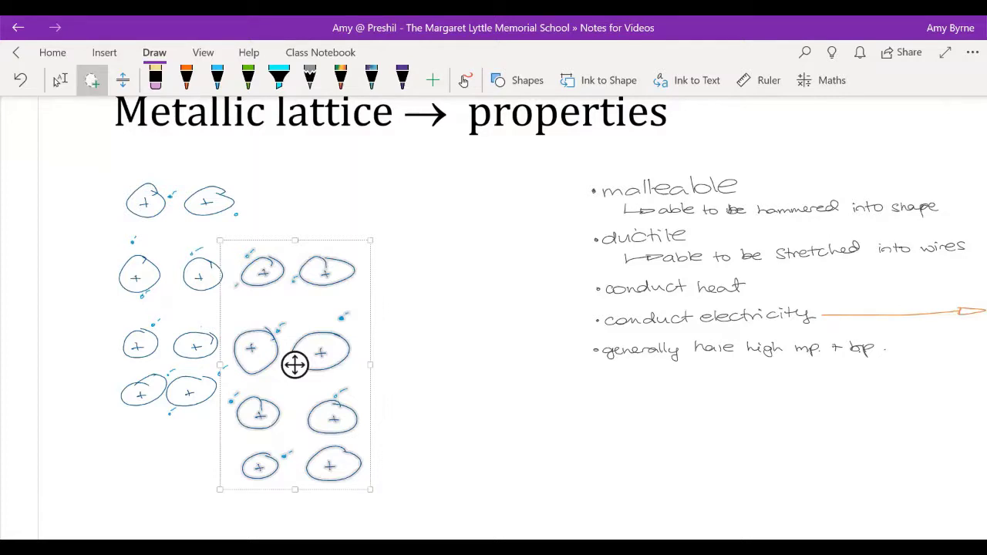
mouse_move(294, 364)
mouse_down()
mouse_move(292, 300)
mouse_move(294, 365)
mouse_up()
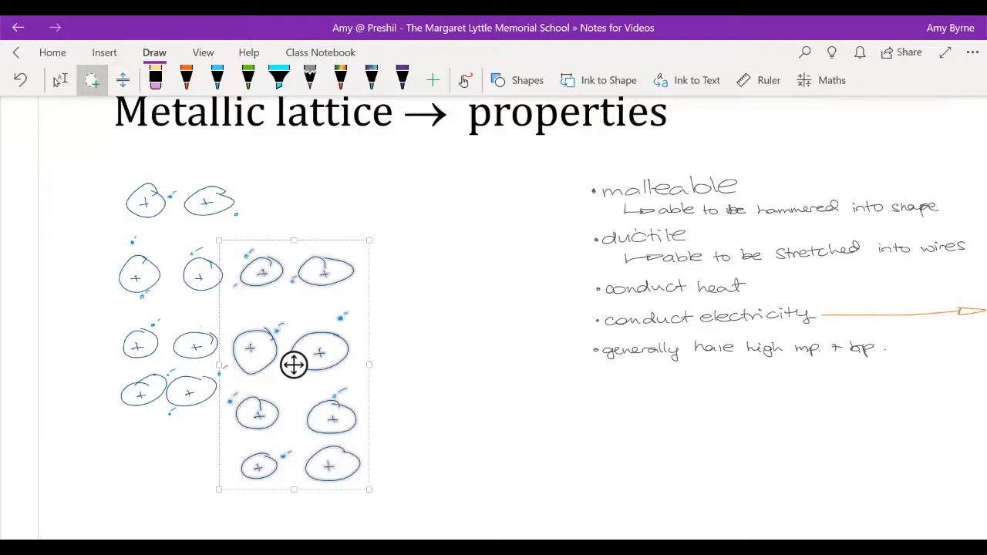
drag(294, 365, 296, 292)
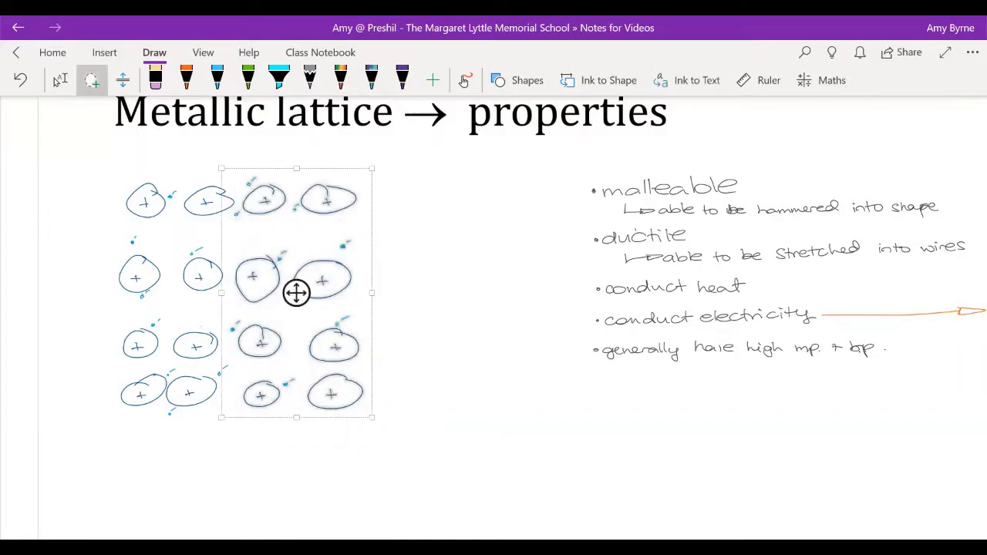
click(296, 293)
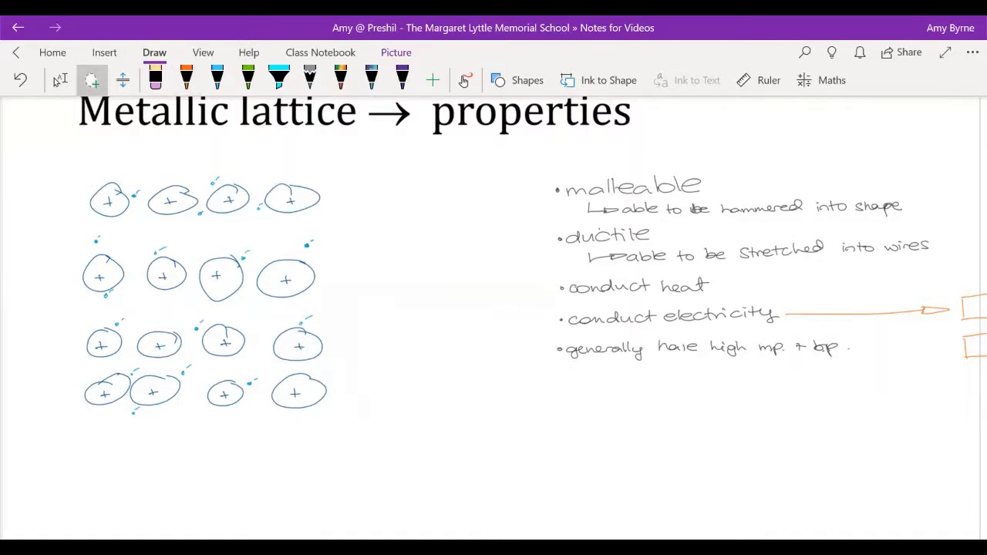
Step: Switch the pen to dark blue and tick both checkboxes, "freely moving" and "charged particles"
click(187, 80)
click(187, 80)
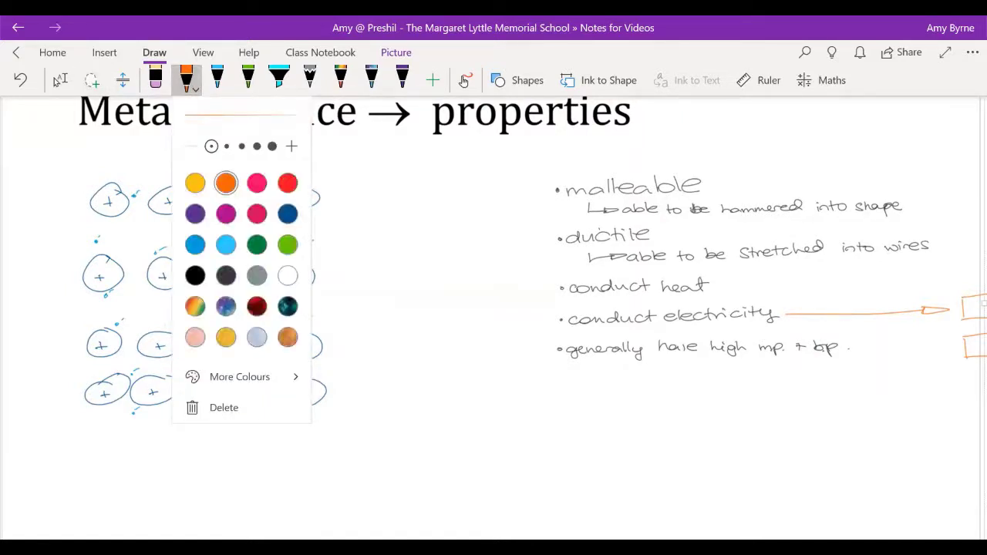
click(287, 214)
click(186, 80)
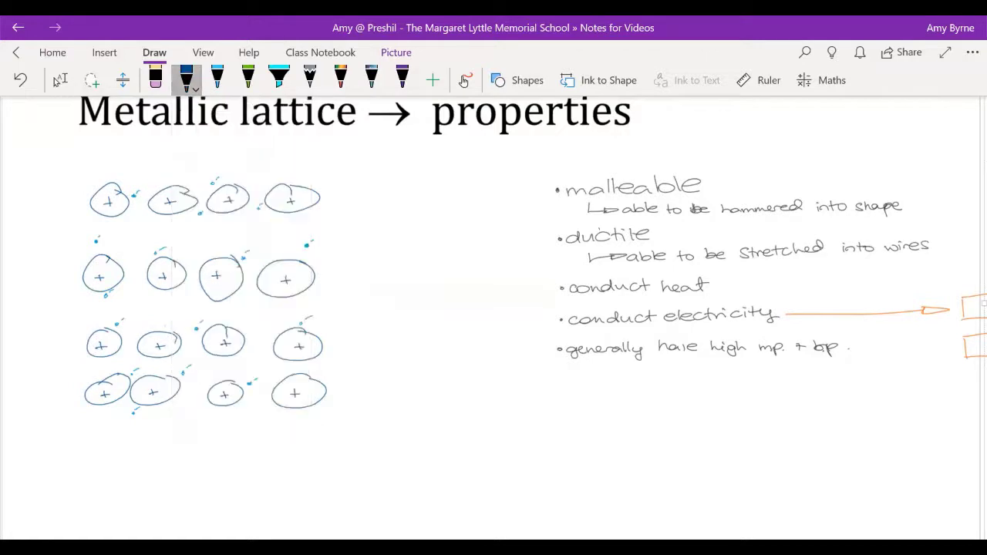
scroll(494, 316, right, 2)
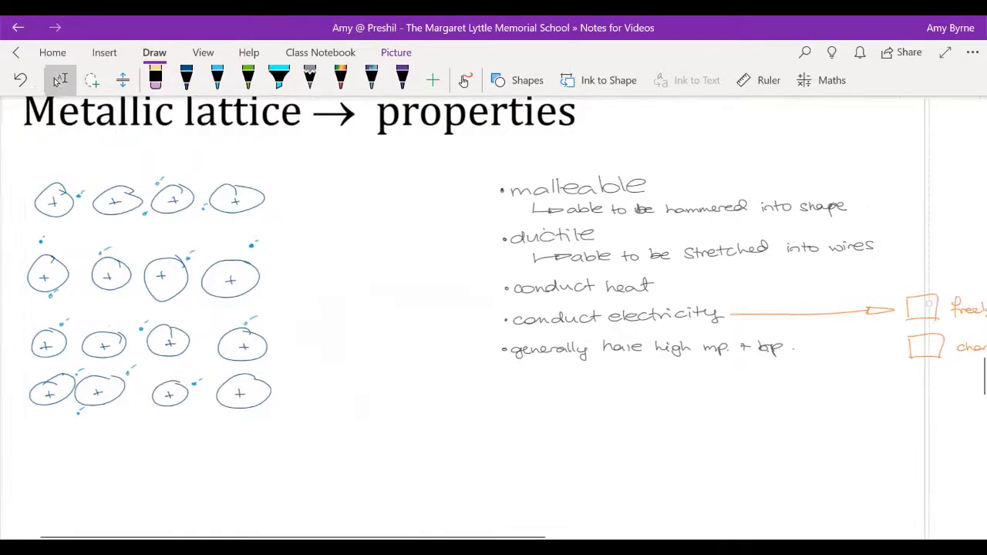
scroll(494, 316, down, 1)
scroll(381, 313, down, 1)
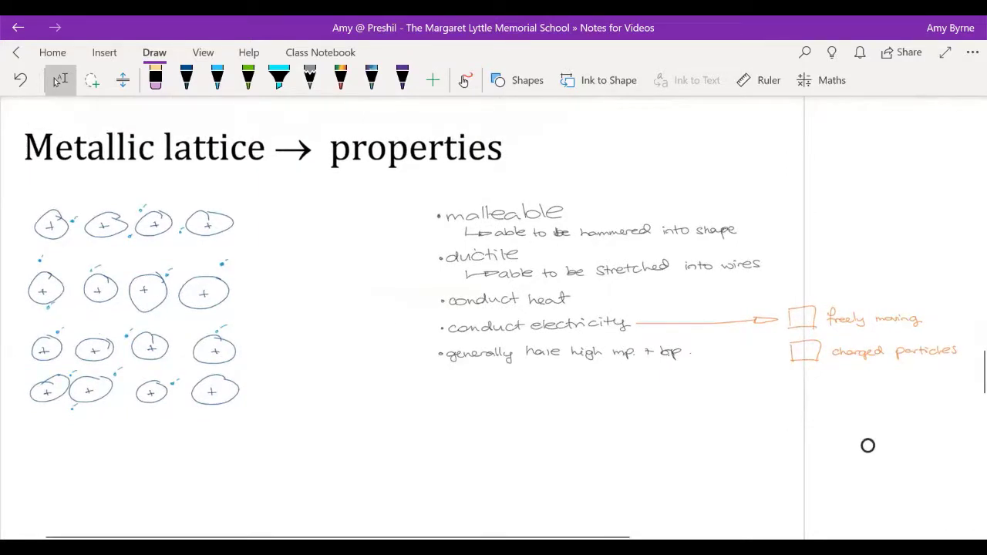
click(867, 446)
click(186, 77)
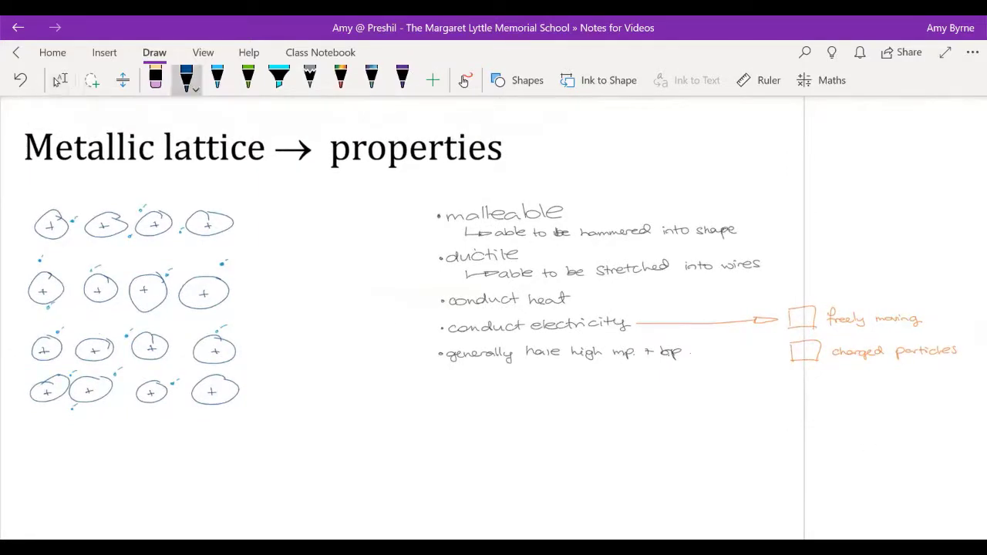
mouse_move(794, 316)
mouse_down()
mouse_move(825, 296)
mouse_move(798, 324)
mouse_move(829, 289)
mouse_up()
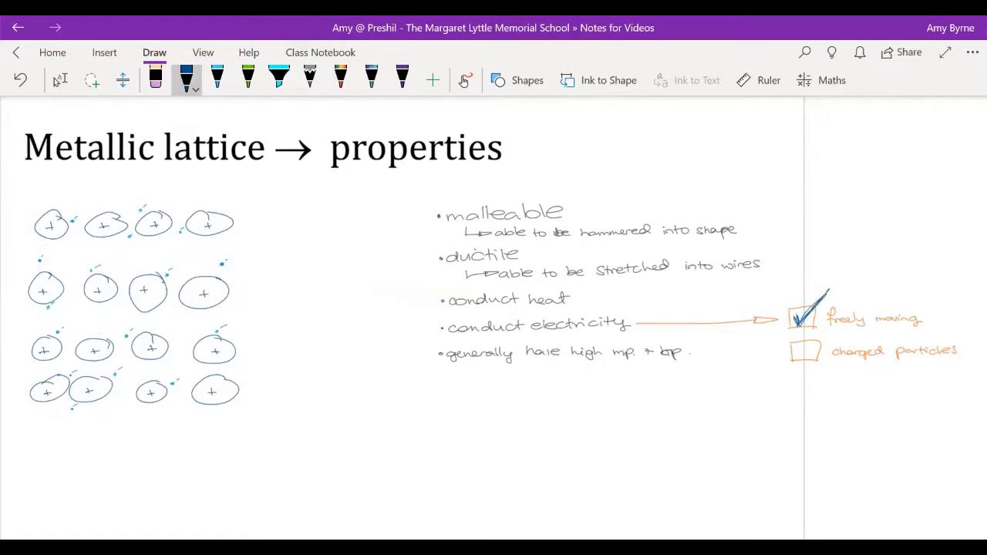
mouse_move(796, 351)
mouse_down()
mouse_move(800, 359)
mouse_move(822, 337)
mouse_up()
click(60, 80)
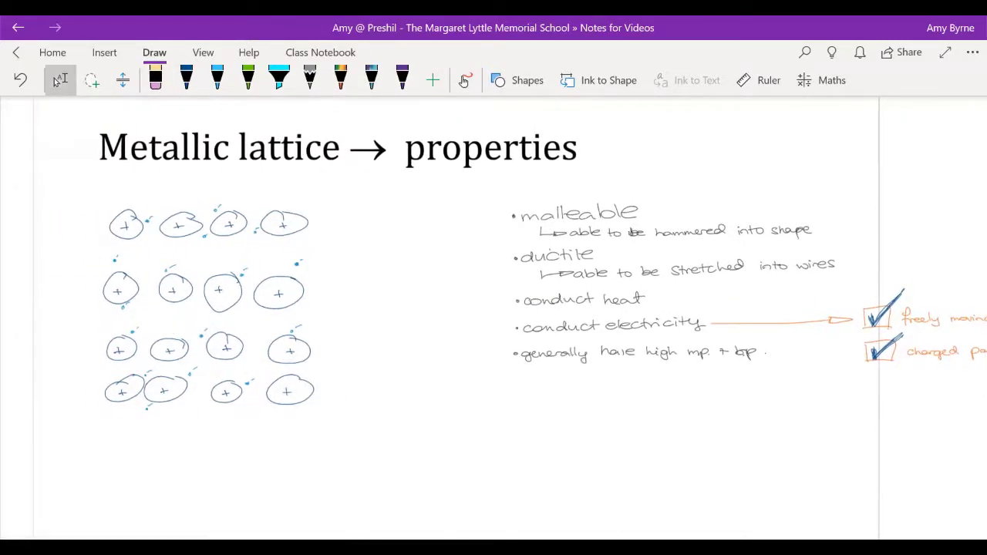
Step: Set the pen to dark grey and draw a vertical dividing line down the middle of the Alloys slide
scroll(493, 316, up, 3)
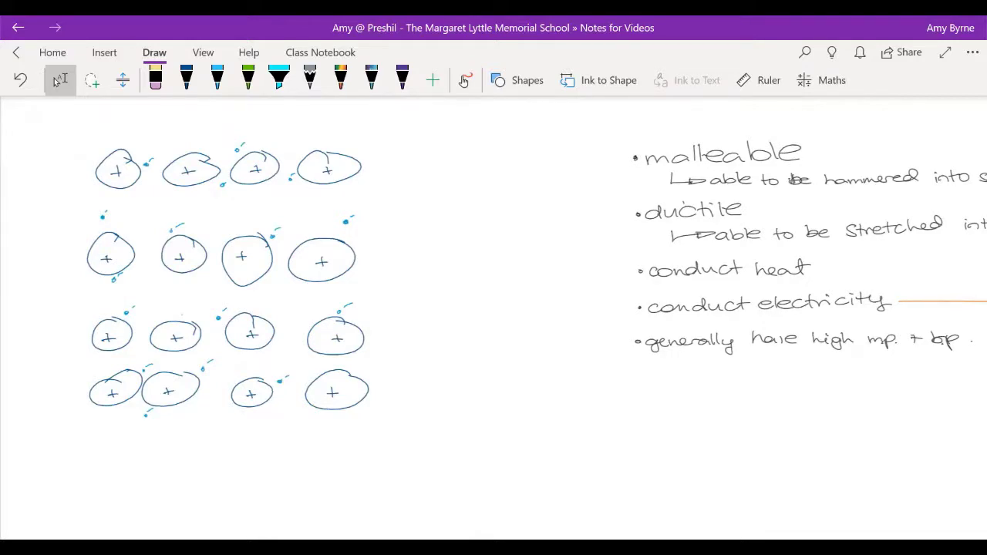
scroll(493, 316, down, 8)
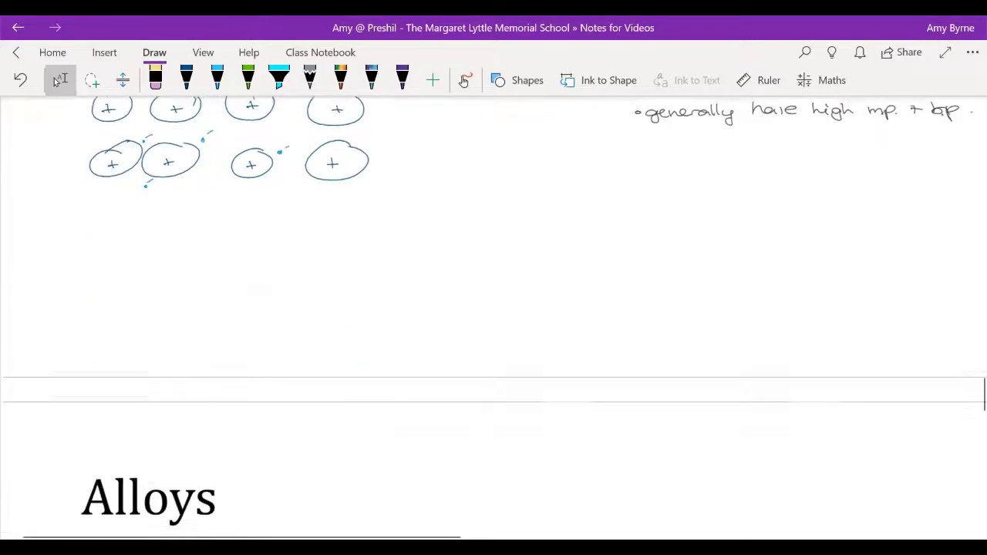
scroll(493, 316, down, 2)
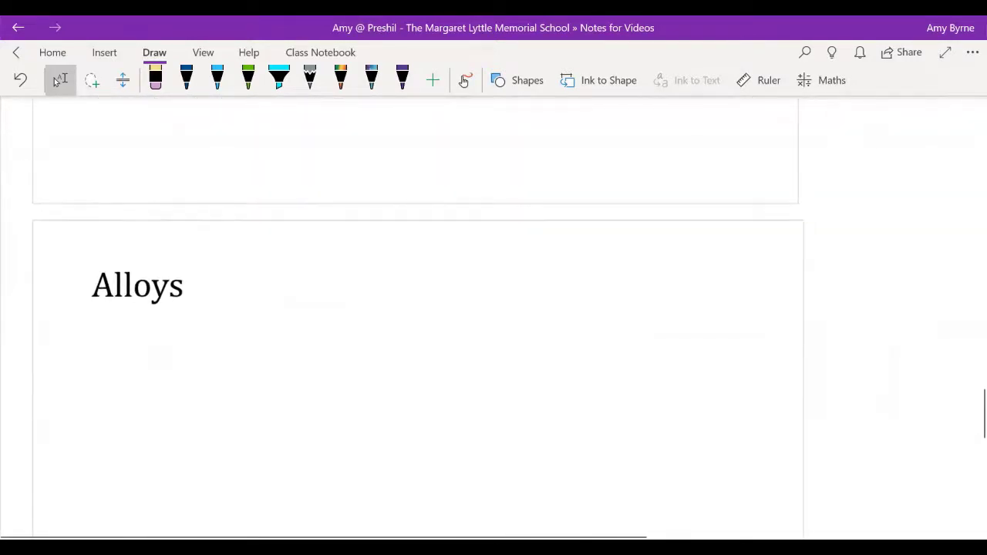
scroll(493, 316, up, 4)
scroll(493, 316, down, 1)
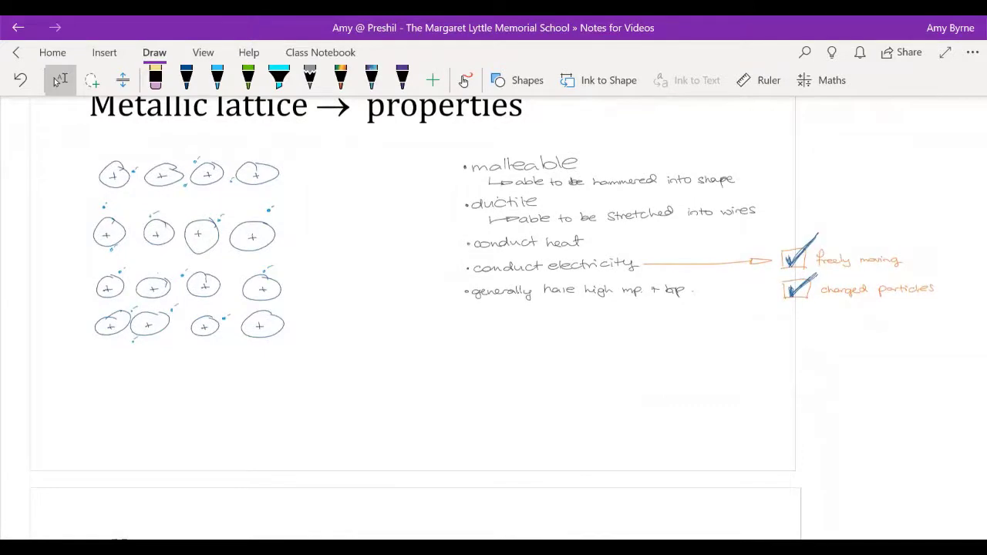
scroll(493, 316, down, 8)
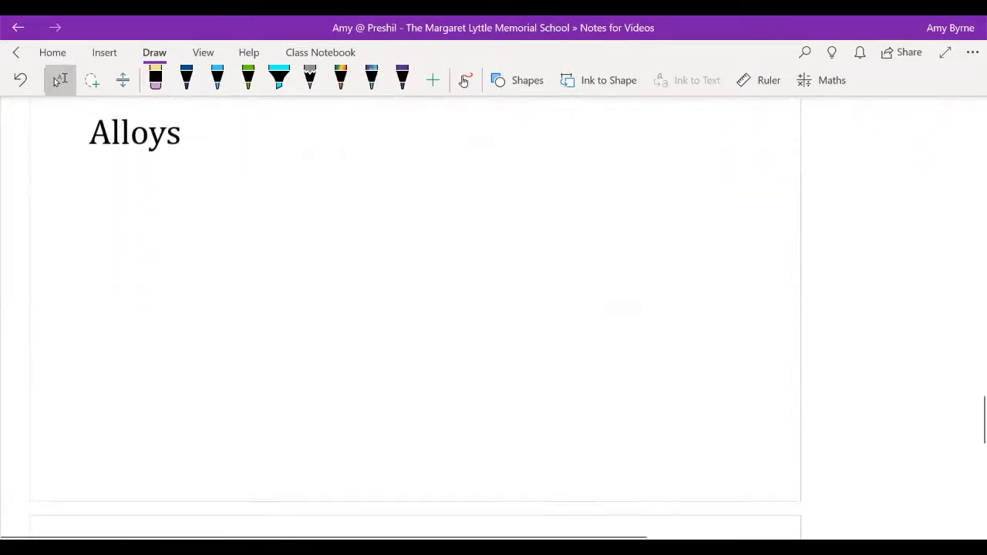
click(187, 80)
click(186, 79)
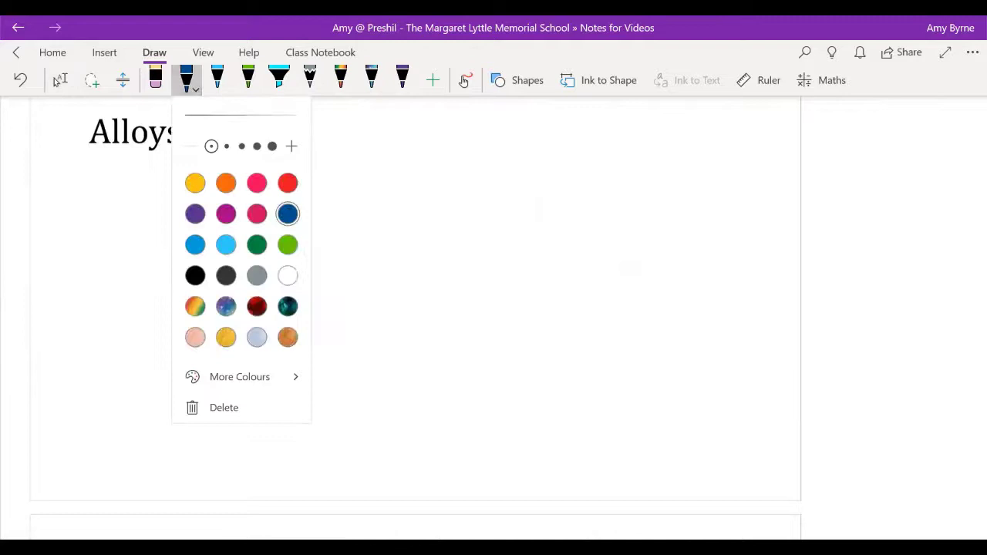
click(226, 275)
click(187, 79)
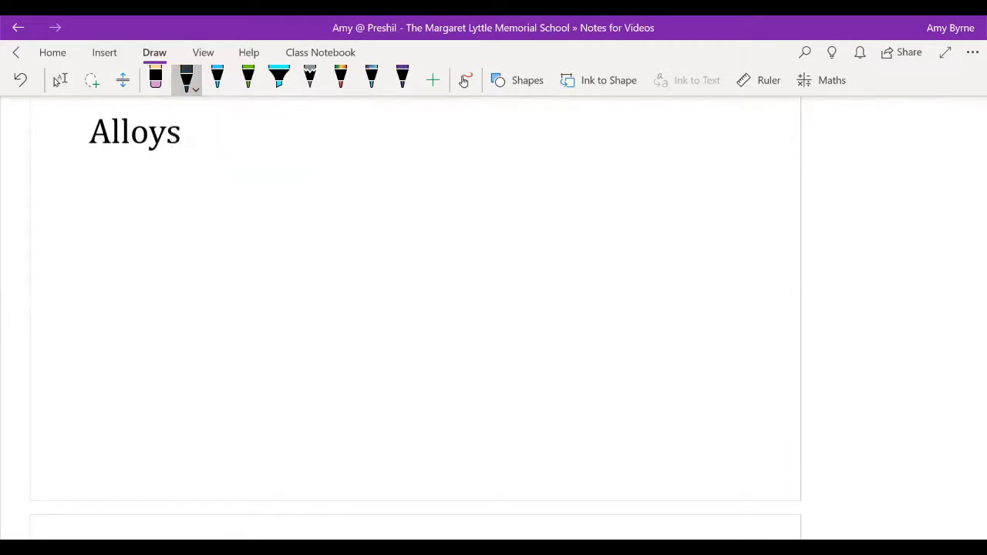
drag(406, 105, 412, 485)
Step: Handwrite the heading "INTERSTITIAL" beneath the Alloys title, on the left side of the dividing line
scroll(494, 318, up, 5)
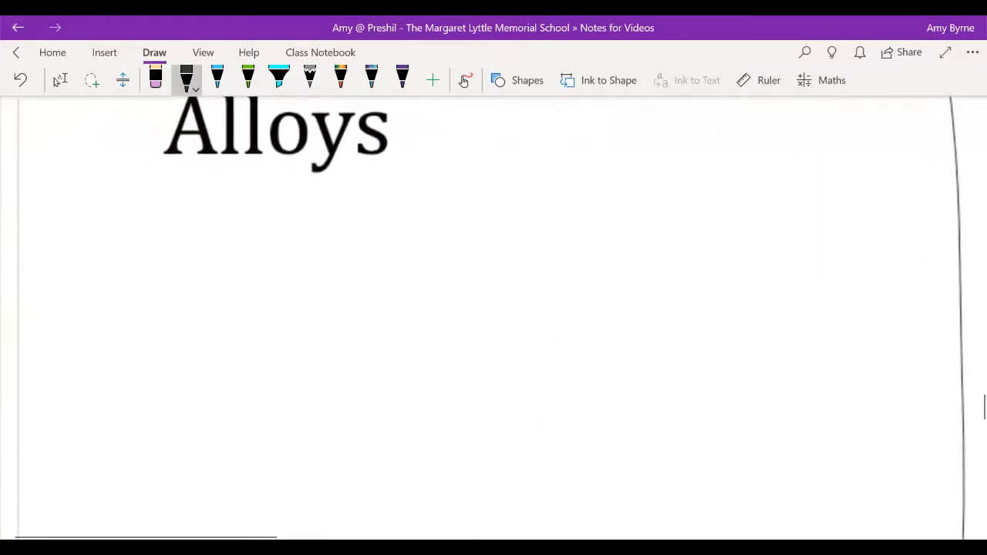
mouse_move(50, 212)
mouse_down()
mouse_move(50, 245)
mouse_move(89, 208)
mouse_up()
drag(108, 209, 111, 235)
mouse_move(94, 210)
mouse_down()
mouse_move(131, 207)
mouse_move(133, 236)
mouse_move(130, 205)
mouse_up()
mouse_move(132, 210)
mouse_down()
mouse_move(155, 227)
mouse_move(154, 207)
mouse_up()
mouse_move(126, 222)
mouse_down()
mouse_move(150, 217)
mouse_move(168, 233)
mouse_up()
mouse_move(168, 208)
mouse_down()
mouse_move(193, 231)
mouse_move(241, 231)
mouse_up()
drag(229, 207, 254, 205)
mouse_move(264, 208)
mouse_down()
mouse_move(264, 230)
mouse_move(291, 230)
mouse_move(308, 205)
mouse_up()
mouse_move(307, 209)
mouse_down()
mouse_move(306, 230)
mouse_move(319, 229)
mouse_up()
mouse_move(324, 231)
mouse_down()
mouse_move(344, 232)
mouse_move(356, 215)
mouse_up()
drag(356, 205, 386, 229)
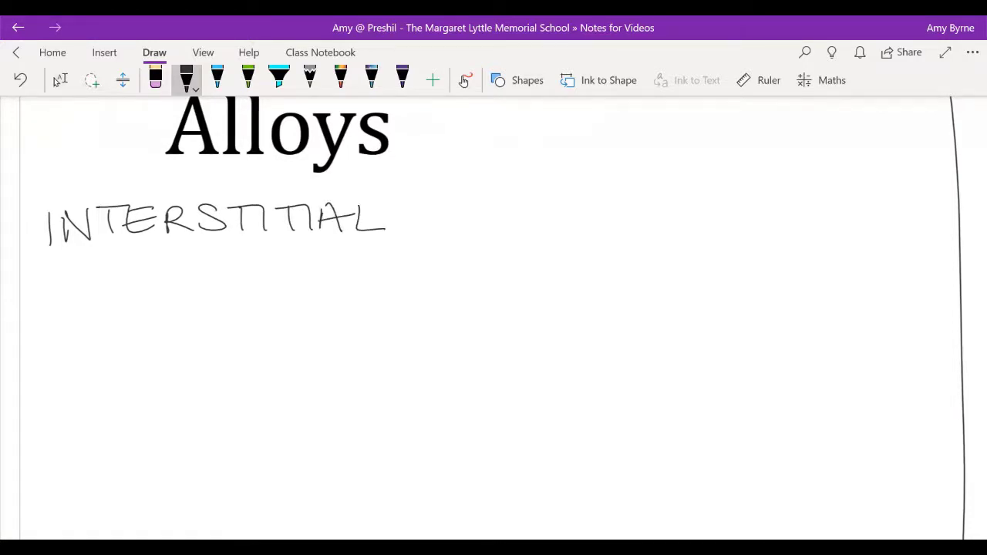
Step: Handwrite "St. Silver" beside the INTERSTITIAL heading, with "925" underlined beneath it
click(186, 77)
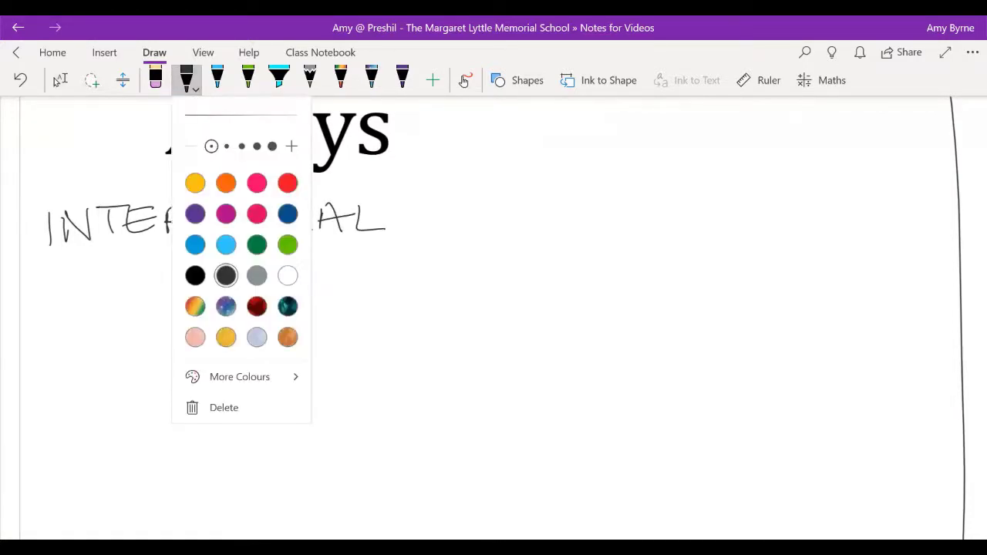
click(186, 77)
drag(519, 195, 499, 219)
mouse_move(521, 201)
mouse_down()
mouse_move(523, 221)
mouse_move(561, 196)
mouse_move(560, 216)
mouse_up()
click(533, 216)
mouse_move(583, 205)
mouse_down()
mouse_move(594, 219)
mouse_move(617, 205)
mouse_move(631, 219)
mouse_up()
drag(635, 219, 649, 205)
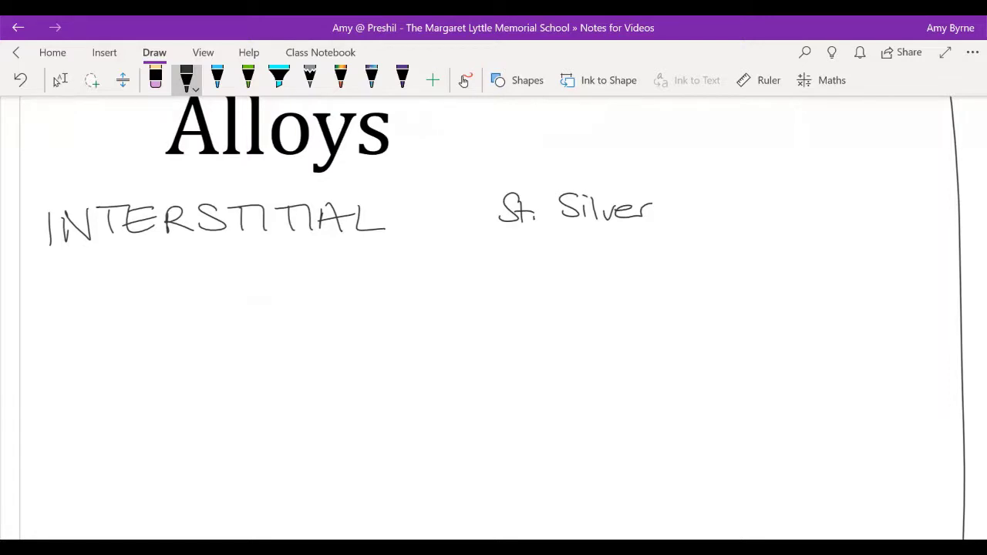
drag(598, 239, 595, 273)
mouse_move(604, 243)
mouse_down()
mouse_move(606, 269)
mouse_move(627, 270)
mouse_up()
mouse_move(652, 239)
mouse_down()
mouse_move(629, 249)
mouse_move(627, 265)
mouse_up()
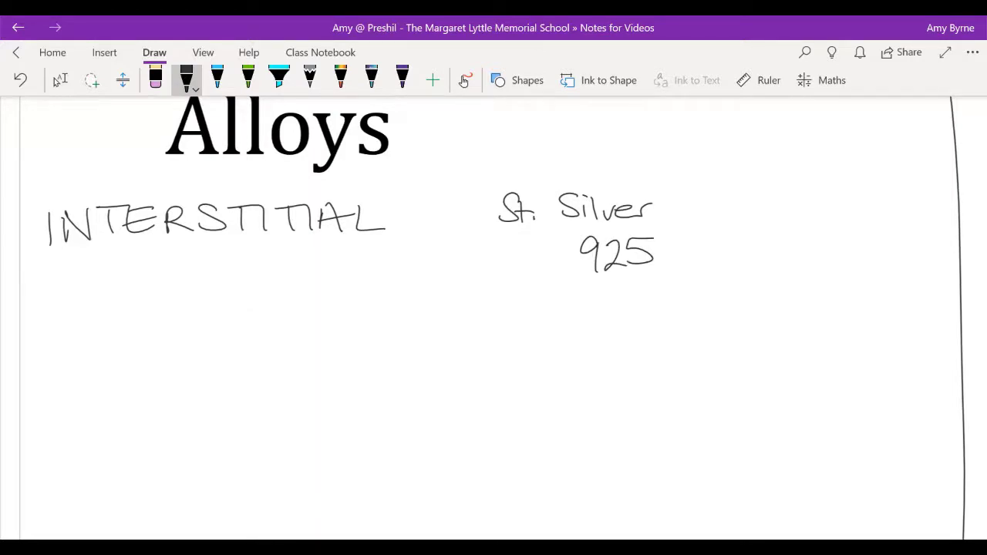
drag(579, 290, 683, 269)
Step: Handwrite the sterling silver composition beside 925 as "92.5% Ag" with "7.5% Cu" below it
mouse_move(780, 232)
mouse_down()
mouse_move(772, 265)
mouse_move(806, 259)
mouse_up()
mouse_move(842, 229)
mouse_down()
mouse_move(822, 254)
mouse_move(851, 226)
mouse_up()
mouse_move(875, 224)
mouse_down()
mouse_move(851, 262)
mouse_move(871, 252)
mouse_move(912, 260)
mouse_up()
mouse_move(896, 245)
mouse_down()
mouse_move(936, 262)
mouse_move(930, 273)
mouse_up()
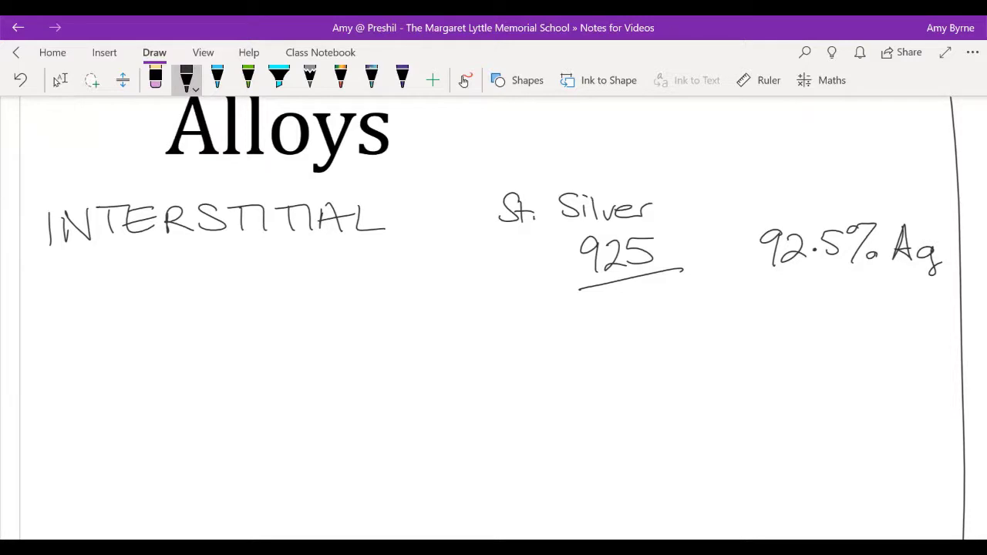
mouse_move(778, 293)
mouse_down()
mouse_move(785, 325)
mouse_move(797, 310)
mouse_up()
drag(803, 316, 816, 320)
drag(818, 295, 845, 298)
mouse_move(860, 287)
mouse_down()
mouse_move(845, 328)
mouse_move(858, 318)
mouse_move(893, 323)
mouse_up()
drag(902, 309, 919, 322)
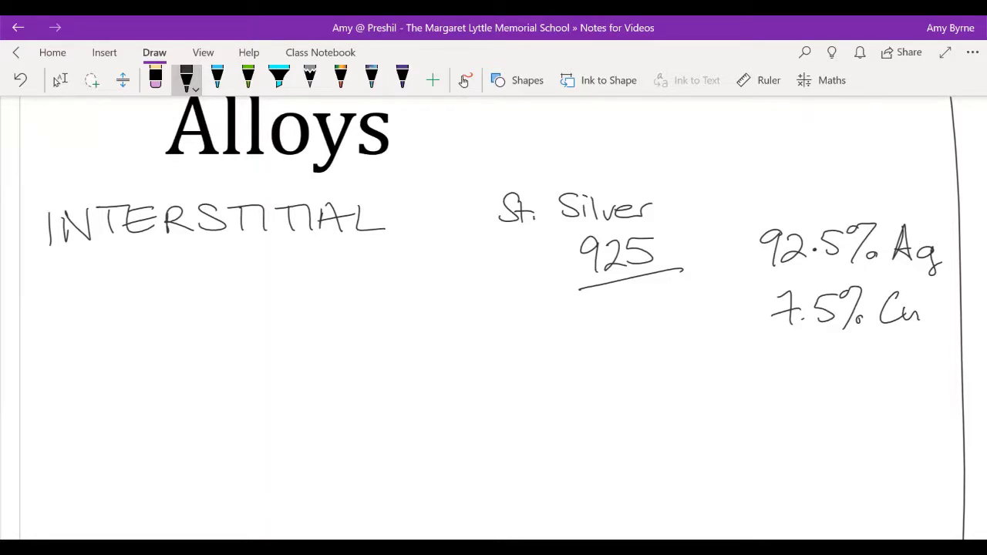
Step: Set the pen to mid grey and draw the lattice's top row as three large circles, leaving the third position empty
click(186, 77)
click(256, 275)
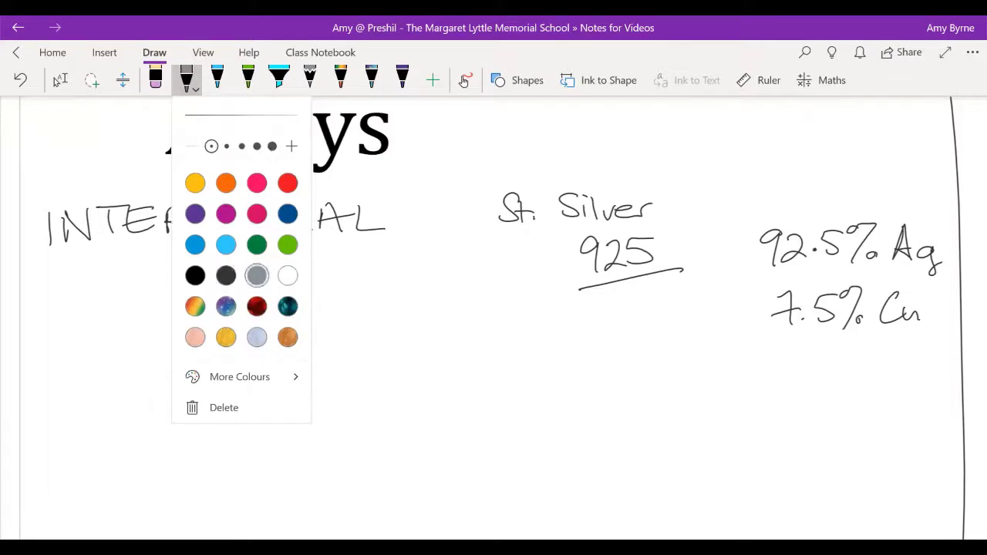
click(185, 80)
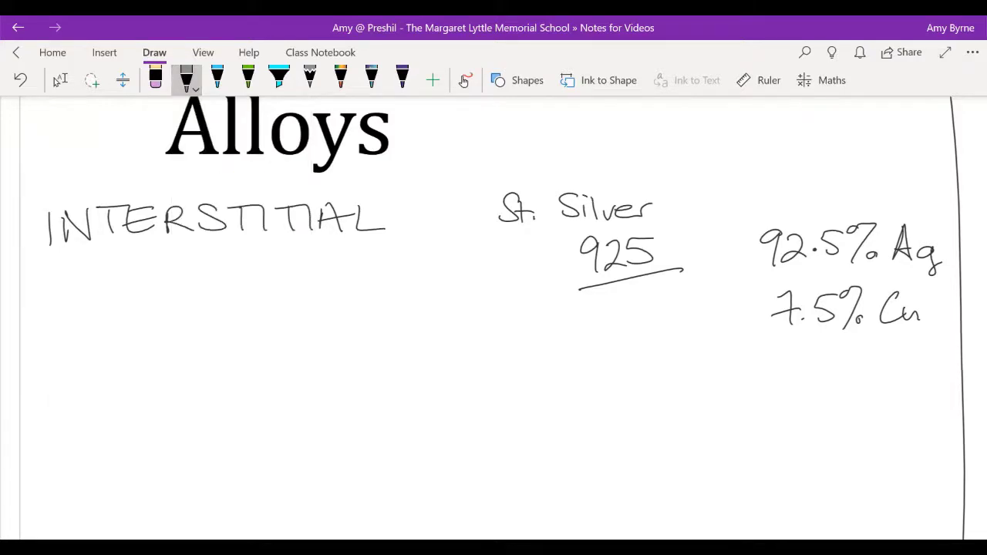
scroll(494, 318, down, 2)
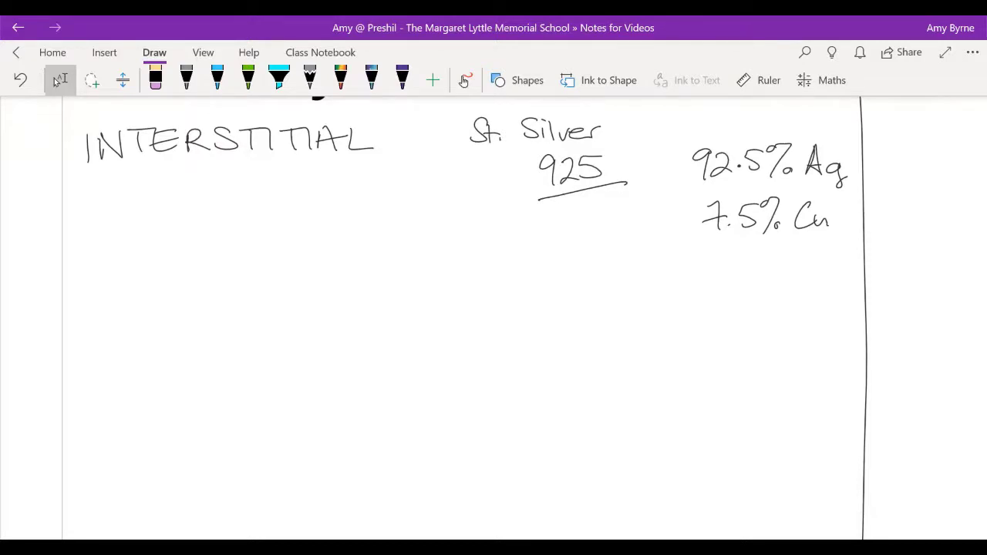
click(186, 77)
mouse_move(224, 248)
mouse_down()
mouse_move(193, 234)
mouse_move(220, 336)
mouse_move(228, 241)
mouse_up()
mouse_move(354, 240)
mouse_down()
mouse_move(360, 327)
mouse_move(356, 242)
mouse_up()
mouse_move(552, 245)
mouse_down()
mouse_move(475, 248)
mouse_move(552, 245)
mouse_up()
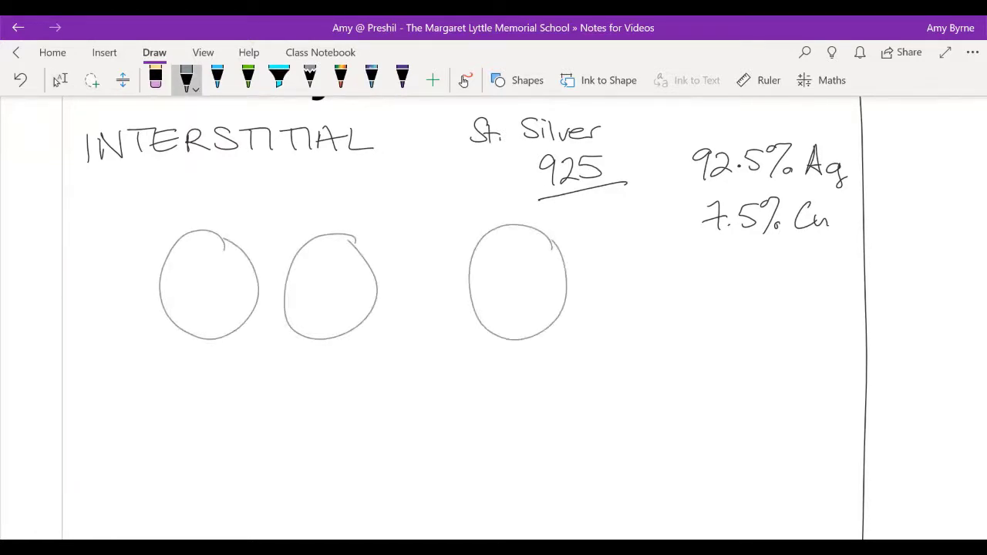
mouse_move(351, 385)
mouse_down()
mouse_move(370, 474)
mouse_move(345, 365)
mouse_up()
mouse_move(462, 379)
mouse_down()
mouse_move(468, 462)
mouse_move(456, 378)
mouse_up()
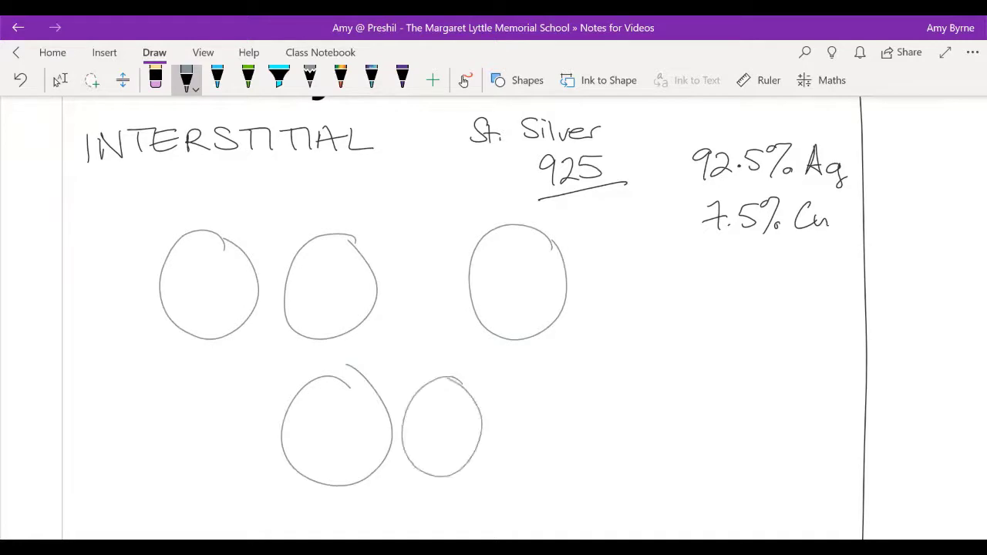
key(ctrl+z)
key(ctrl+z)
Step: Draw a second row of four large grey circles below the first row of the alloy lattice
drag(332, 463, 321, 470)
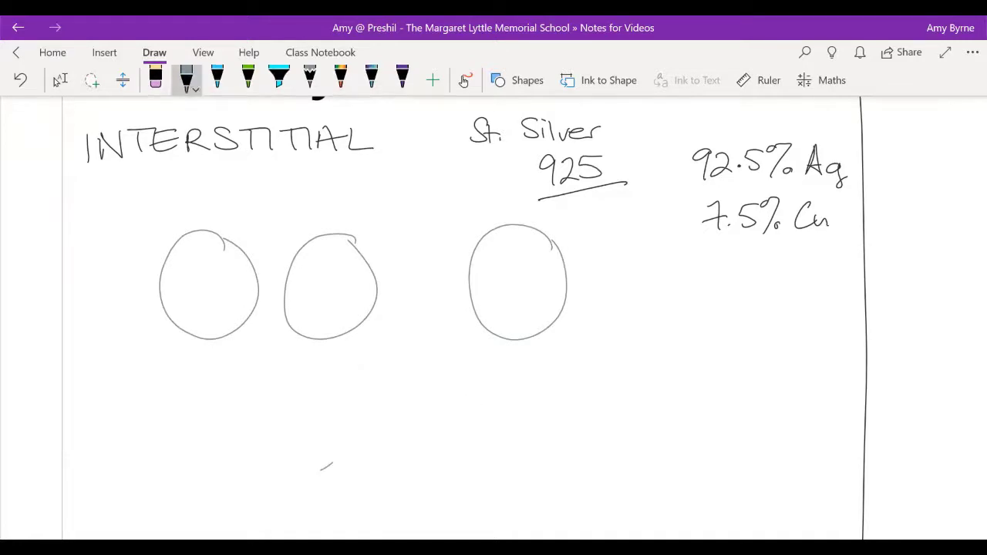
mouse_move(355, 385)
mouse_down()
mouse_move(288, 455)
mouse_move(343, 382)
mouse_up()
mouse_move(193, 371)
mouse_down()
mouse_move(262, 386)
mouse_move(213, 371)
mouse_up()
mouse_move(467, 370)
mouse_down()
mouse_move(401, 414)
mouse_move(467, 379)
mouse_up()
drag(582, 371, 592, 420)
drag(554, 384, 592, 422)
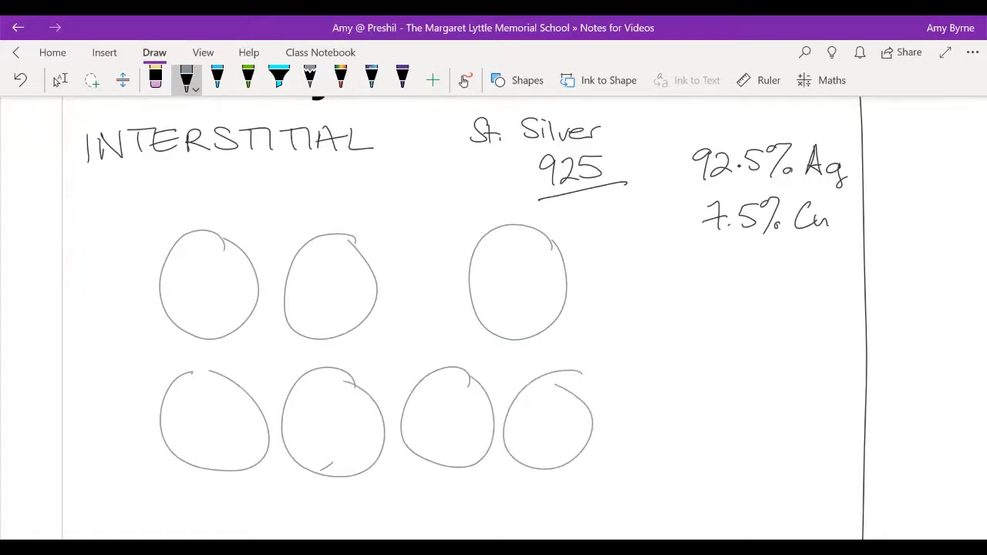
Step: Draw a third row of three large grey circles in the alloy lattice, leaving the second position empty
scroll(493, 316, down, 2)
mouse_move(234, 336)
mouse_down()
mouse_move(264, 429)
mouse_move(229, 327)
mouse_up()
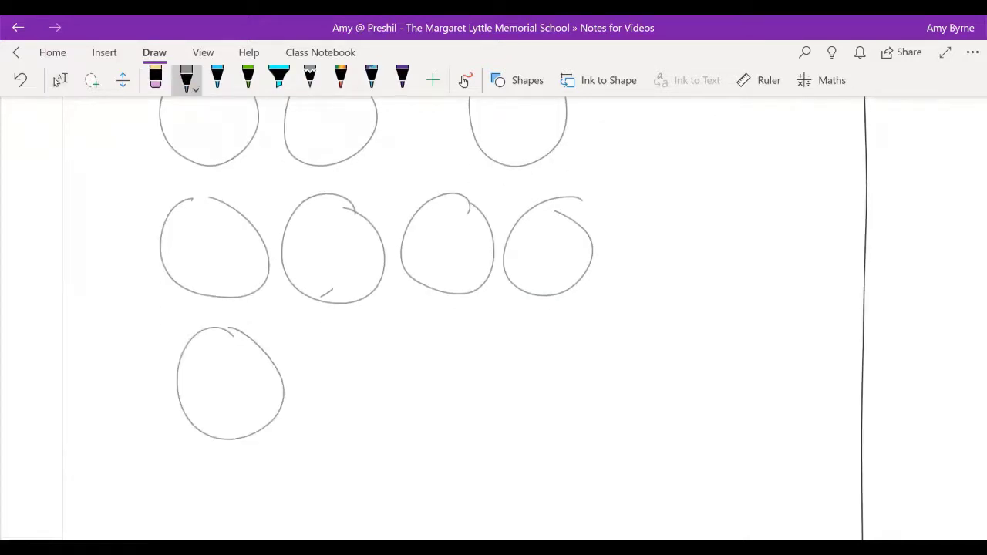
drag(458, 313, 461, 317)
mouse_move(590, 354)
mouse_down()
mouse_move(511, 438)
mouse_move(594, 362)
mouse_up()
scroll(540, 309, up, 1)
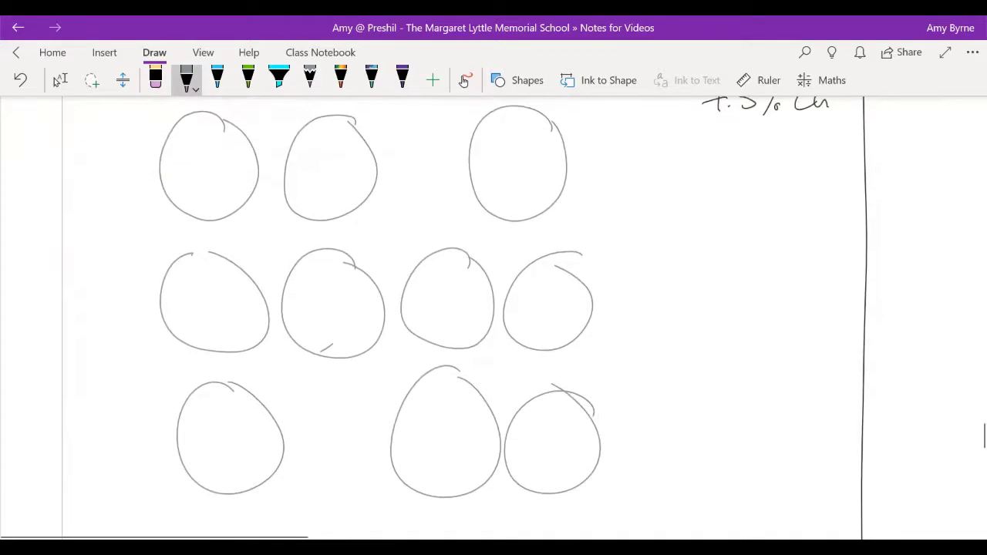
Step: Mark each large grey circle in the alloy lattice with a plus sign
drag(214, 158, 215, 188)
drag(200, 169, 225, 167)
mouse_move(306, 159)
mouse_down()
mouse_move(316, 187)
mouse_move(335, 170)
mouse_up()
mouse_move(498, 150)
mouse_down()
mouse_move(508, 175)
mouse_move(515, 166)
mouse_up()
drag(549, 289, 550, 319)
drag(543, 311, 559, 308)
drag(446, 291, 447, 307)
drag(433, 303, 450, 301)
mouse_move(328, 297)
mouse_down()
mouse_move(332, 319)
mouse_move(341, 305)
mouse_up()
drag(213, 303, 214, 324)
drag(204, 314, 221, 313)
drag(224, 441, 225, 458)
drag(215, 451, 239, 449)
drag(455, 426, 454, 450)
drag(442, 438, 461, 436)
drag(553, 436, 554, 455)
drag(543, 447, 563, 445)
Step: Set the pen to red and draw a small circle labelled "2+" in each of the two empty lattice positions
click(187, 79)
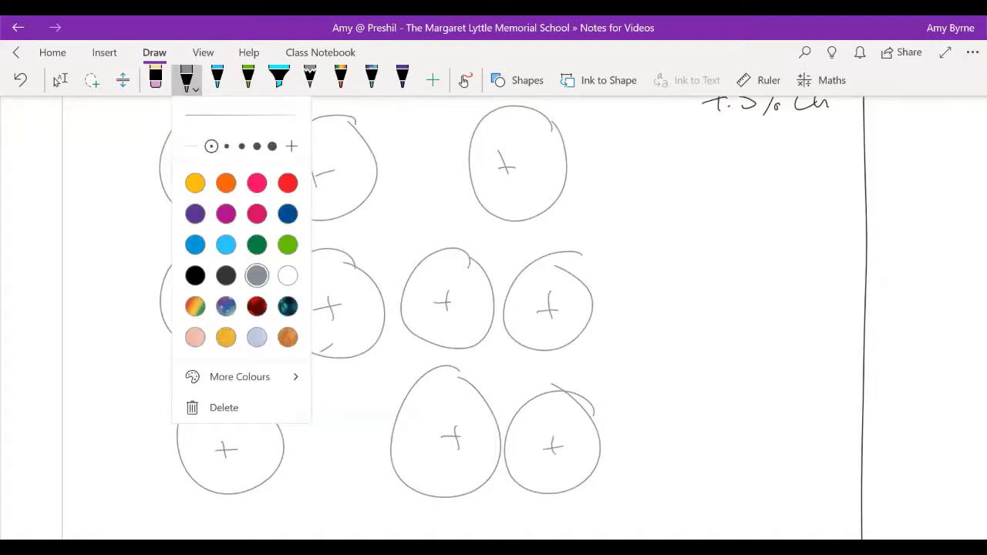
click(287, 183)
click(104, 53)
mouse_move(433, 162)
mouse_down()
mouse_move(438, 153)
mouse_move(429, 182)
mouse_up()
drag(421, 175, 437, 174)
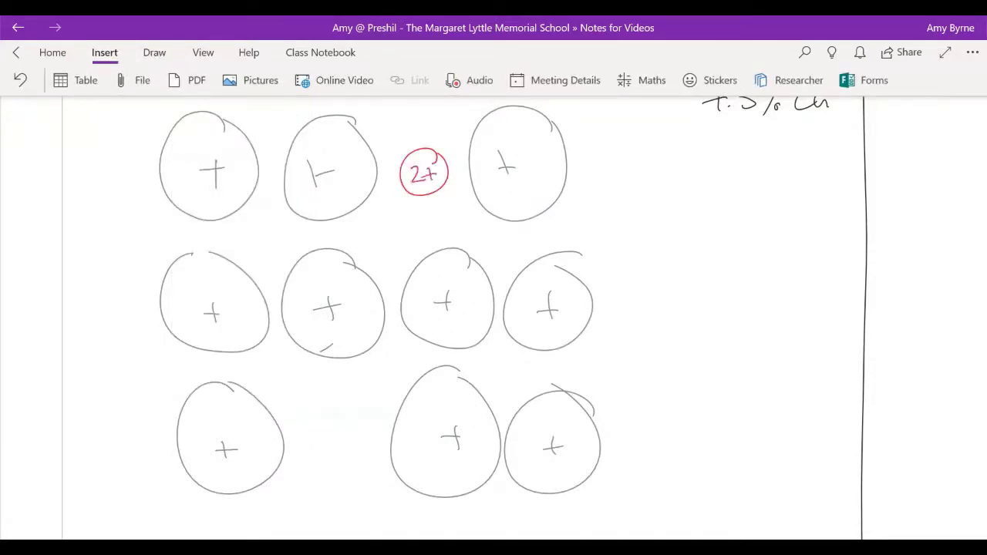
mouse_move(348, 414)
mouse_down()
mouse_move(324, 444)
mouse_move(356, 417)
mouse_move(336, 441)
mouse_move(345, 437)
mouse_up()
drag(340, 432, 353, 431)
Step: Set the pen to blue and scatter small electrons with minus signs around the circles of the sterling silver lattice
click(155, 53)
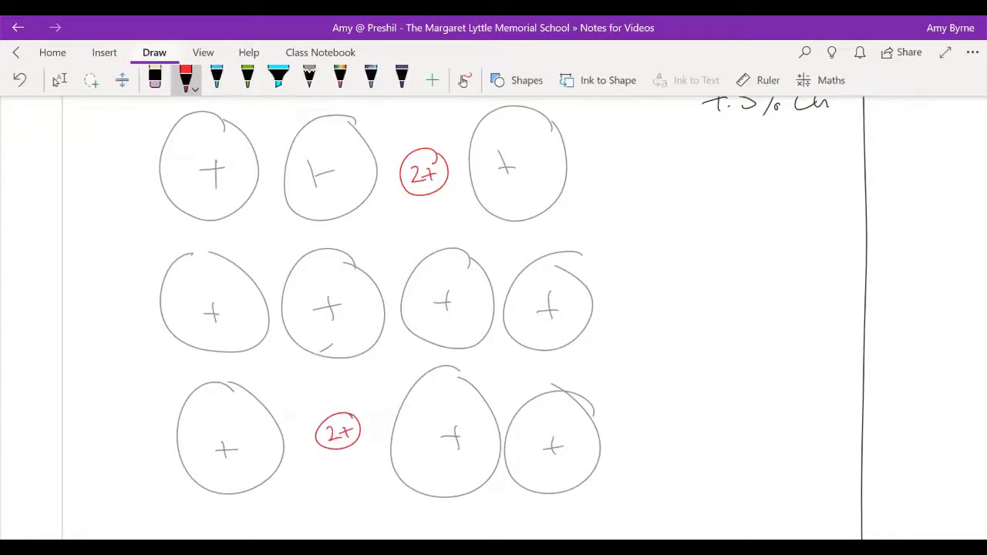
click(186, 77)
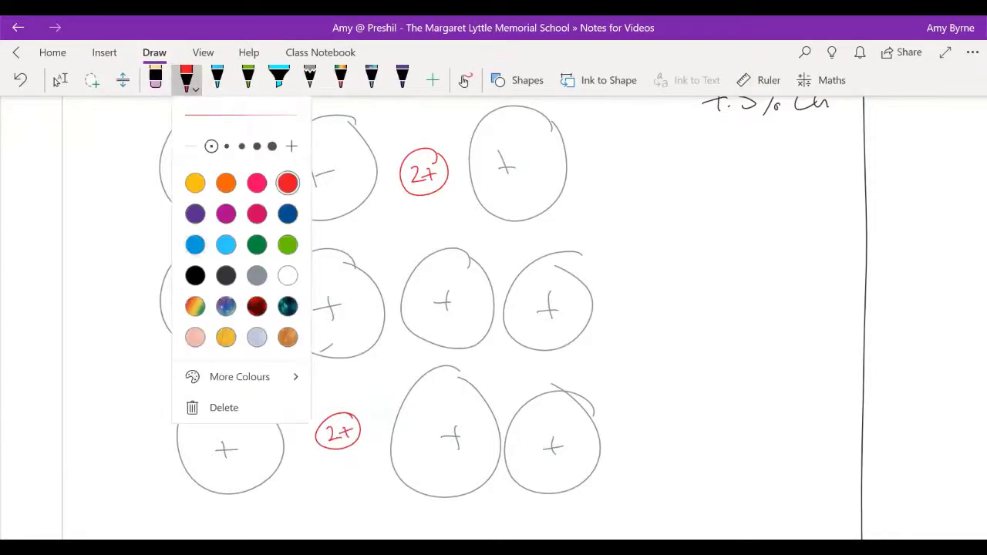
click(195, 244)
drag(236, 241, 246, 232)
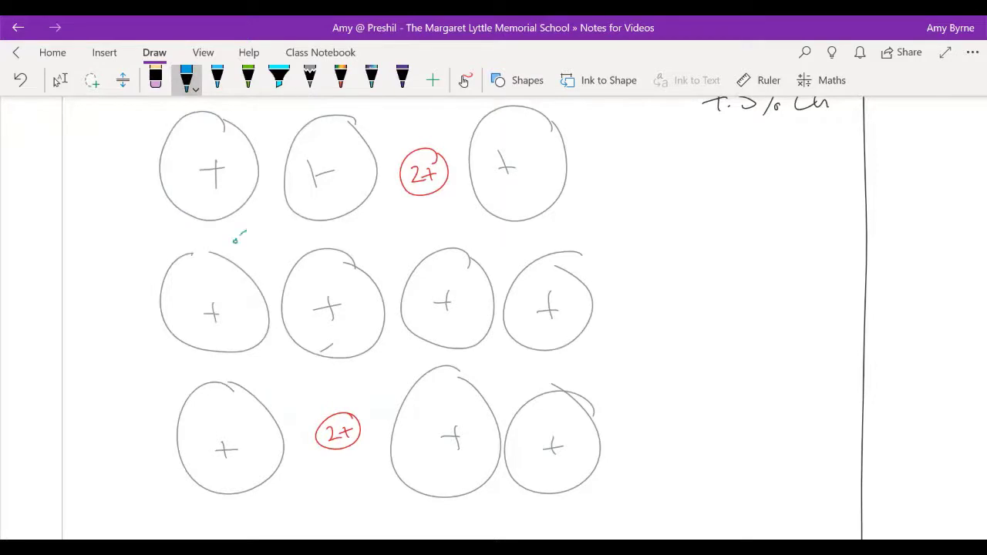
drag(393, 271, 404, 264)
drag(504, 251, 506, 256)
drag(522, 395, 542, 384)
drag(374, 119, 373, 125)
drag(263, 131, 274, 120)
drag(423, 205, 440, 195)
drag(575, 160, 584, 160)
drag(148, 202, 147, 206)
drag(150, 196, 160, 191)
drag(174, 395, 187, 382)
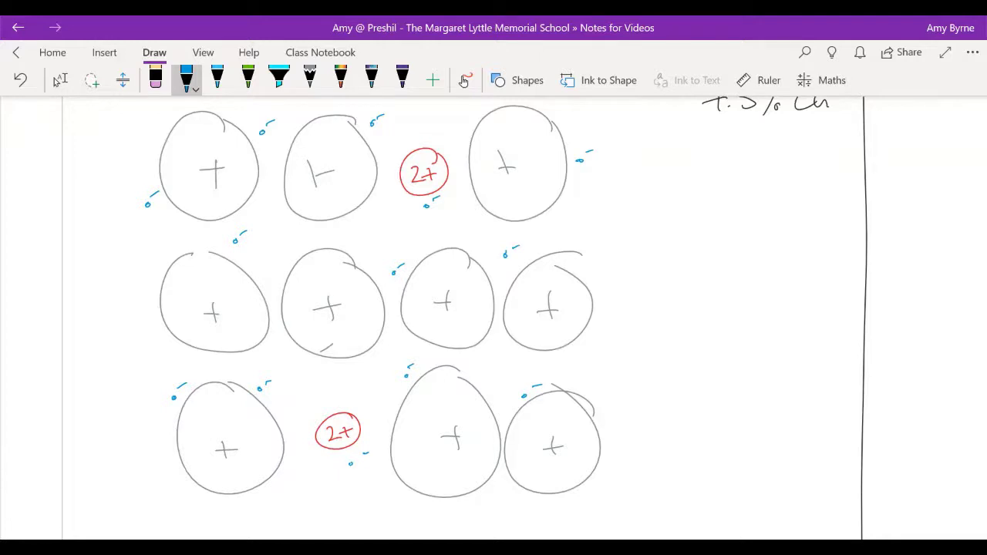
scroll(493, 316, up, 12)
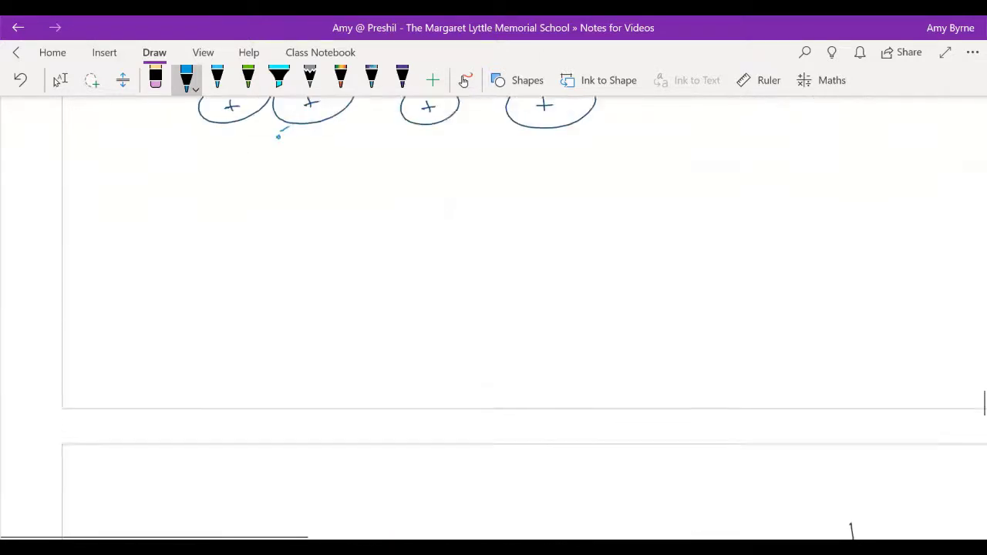
scroll(493, 316, down, 1)
click(59, 80)
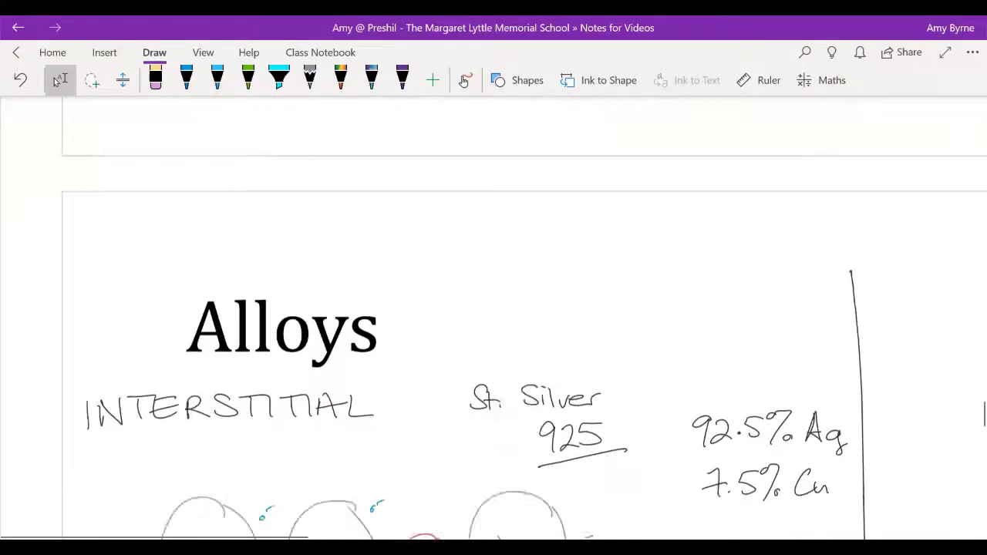
scroll(494, 316, down, 5)
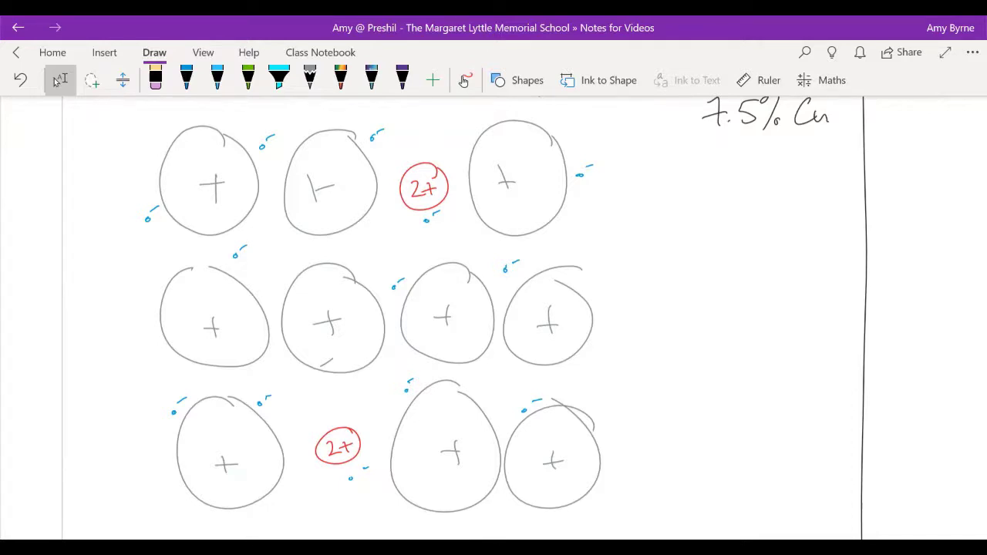
Step: Handwrite "HARDER LATTICE" in blue beside the lattice, with an arrow leading to "less malleable" below it
click(185, 77)
drag(652, 279, 662, 296)
mouse_move(676, 280)
mouse_down()
mouse_move(668, 296)
mouse_move(682, 296)
mouse_up()
drag(670, 291, 685, 295)
drag(685, 281, 698, 296)
mouse_move(702, 295)
mouse_down()
mouse_move(713, 281)
mouse_move(706, 296)
mouse_up()
drag(715, 288, 729, 292)
drag(737, 277, 754, 295)
mouse_move(681, 310)
mouse_down()
mouse_move(681, 329)
mouse_move(694, 329)
mouse_up()
mouse_move(690, 330)
mouse_down()
mouse_move(699, 311)
mouse_move(711, 330)
mouse_up()
mouse_move(723, 310)
mouse_down()
mouse_move(723, 324)
mouse_move(729, 310)
mouse_up()
mouse_move(735, 310)
mouse_down()
mouse_move(736, 323)
mouse_move(746, 309)
mouse_up()
mouse_move(751, 308)
mouse_down()
mouse_move(751, 324)
mouse_move(789, 325)
mouse_up()
drag(779, 306, 795, 305)
drag(780, 314, 794, 313)
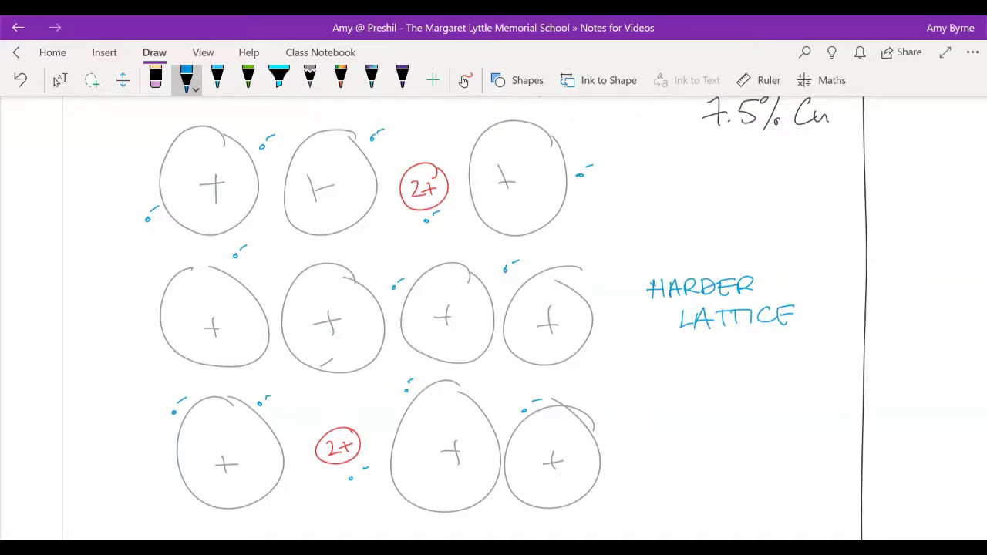
drag(659, 326, 661, 358)
mouse_move(663, 352)
mouse_down()
mouse_move(666, 361)
mouse_move(663, 352)
mouse_move(739, 362)
mouse_move(705, 388)
mouse_move(763, 373)
mouse_move(807, 385)
mouse_up()
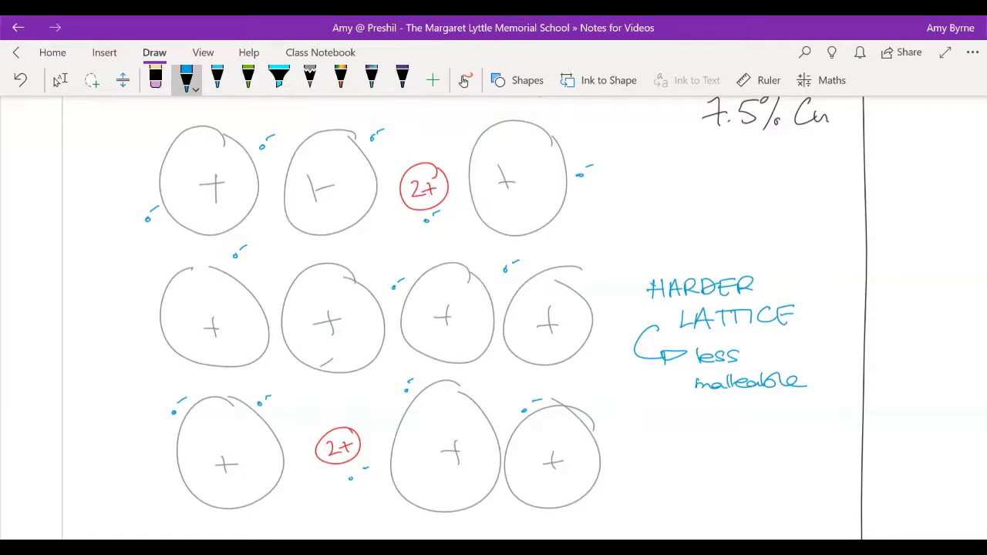
Step: Handwrite the blue note "2 metals ≅ same size" under the "INTERSTITIAL" heading
scroll(493, 316, down, 3)
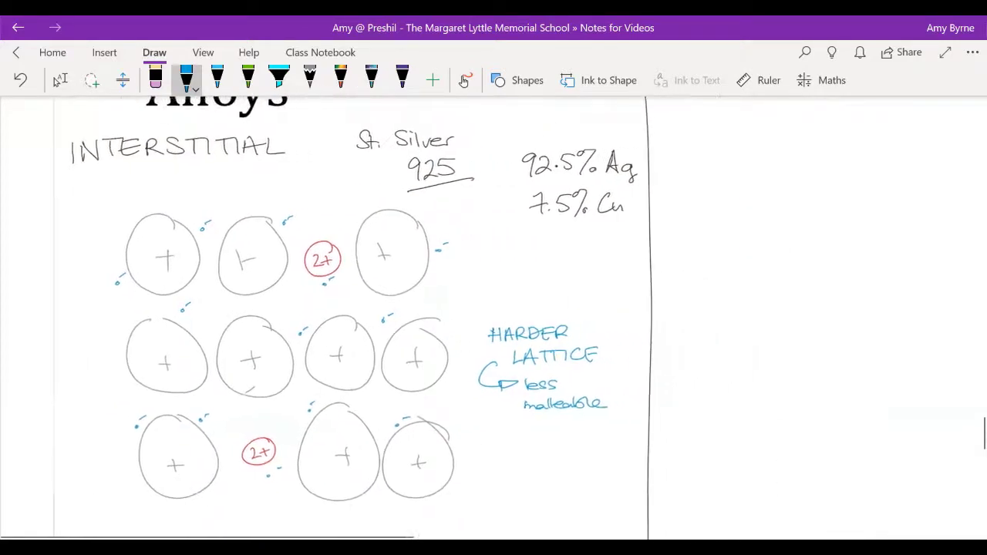
click(58, 80)
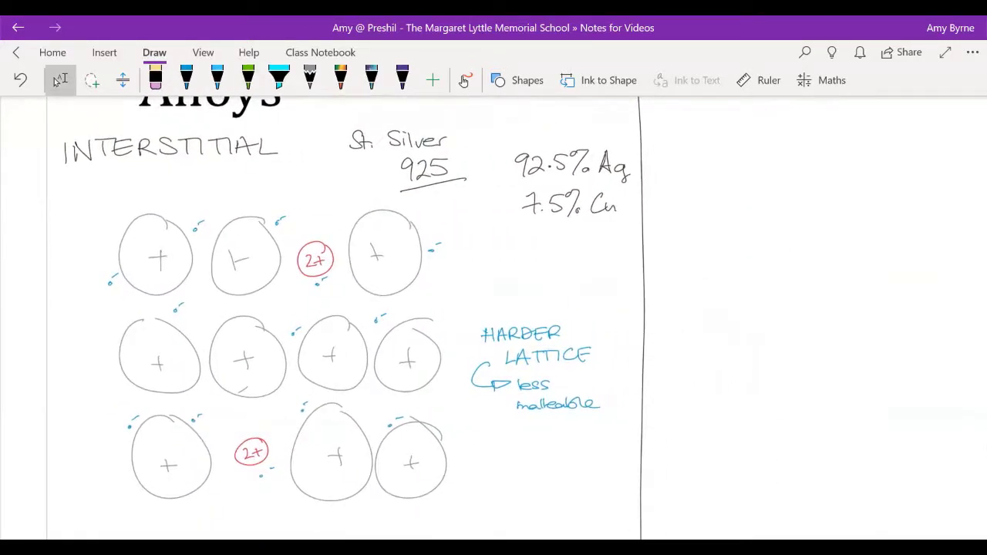
click(186, 81)
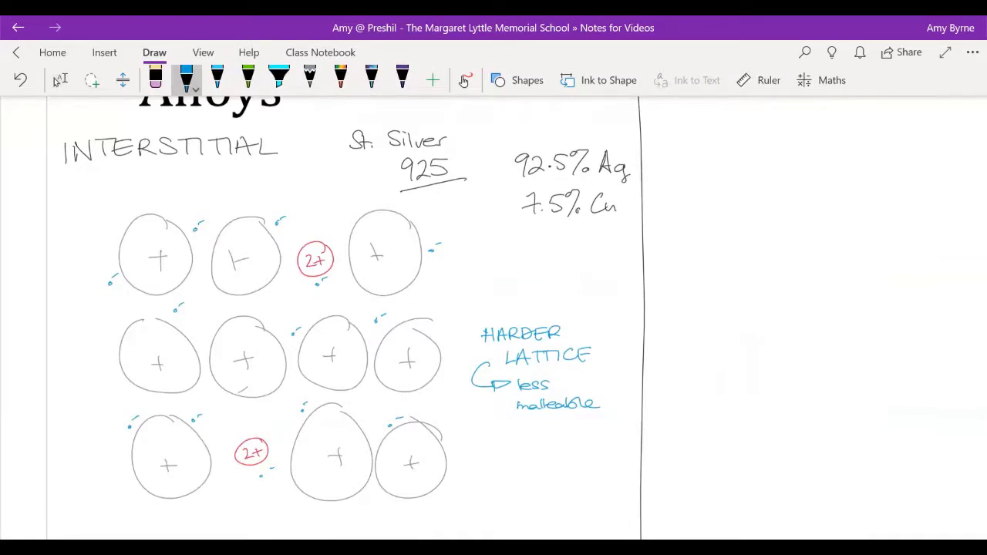
mouse_move(92, 174)
mouse_down()
mouse_move(105, 183)
mouse_move(147, 179)
mouse_up()
drag(140, 174, 161, 174)
drag(166, 171, 172, 178)
mouse_move(178, 170)
mouse_down()
mouse_move(174, 178)
mouse_move(210, 164)
mouse_move(208, 172)
mouse_up()
drag(197, 178, 245, 175)
drag(247, 173, 260, 173)
drag(269, 169, 290, 173)
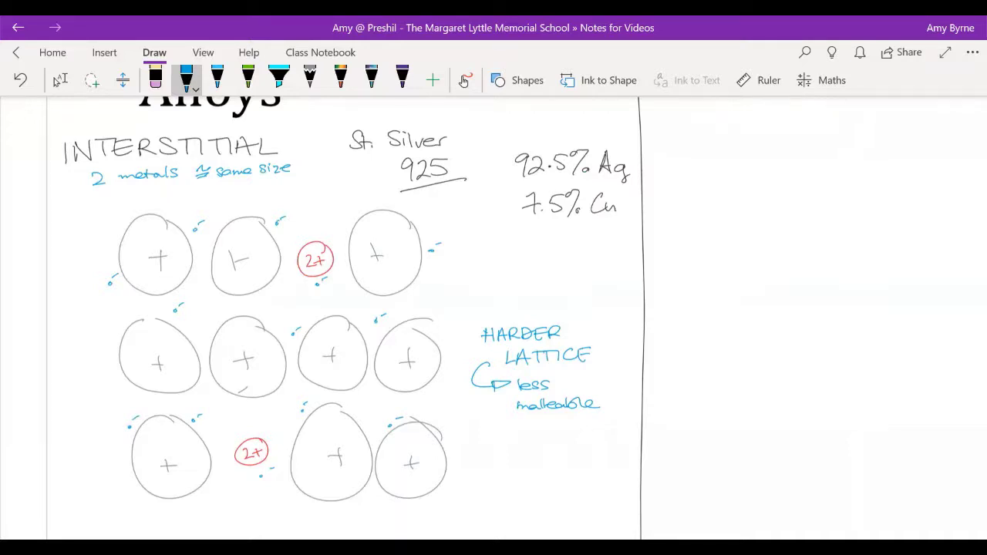
Step: Erase the handwritten "INTERSTITIAL" heading above the sterling silver lattice
key(Escape)
scroll(494, 316, right, 5)
scroll(494, 316, left, 5)
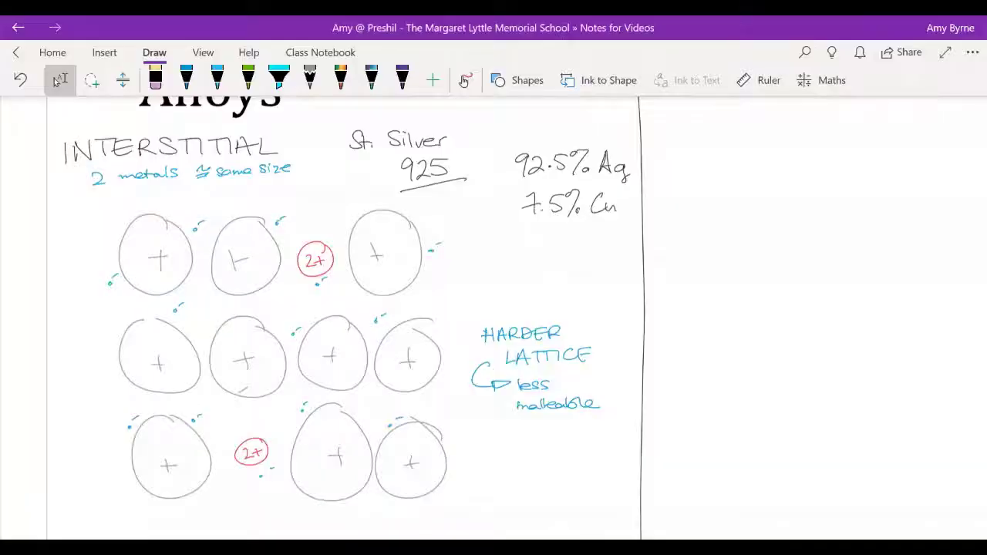
drag(271, 148, 65, 153)
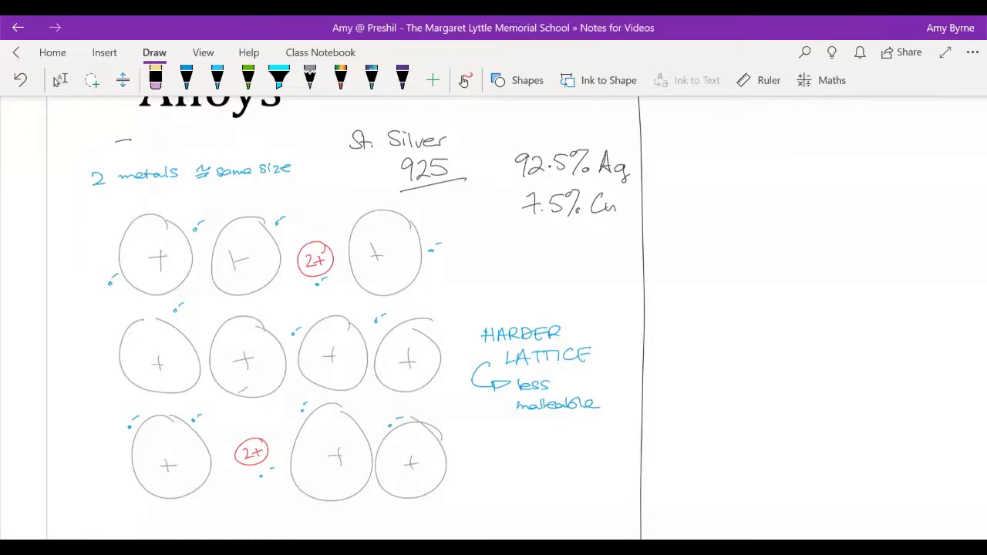
Step: Set the pen to magenta and handwrite the heading "SUBSTITUTION" above the "2 metals ≅ same size" note
click(186, 77)
click(186, 77)
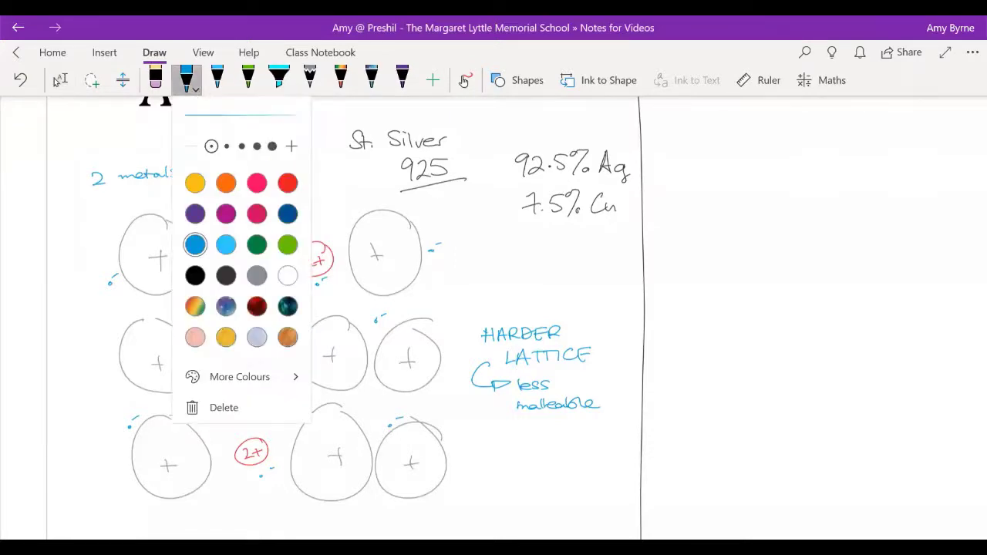
click(225, 213)
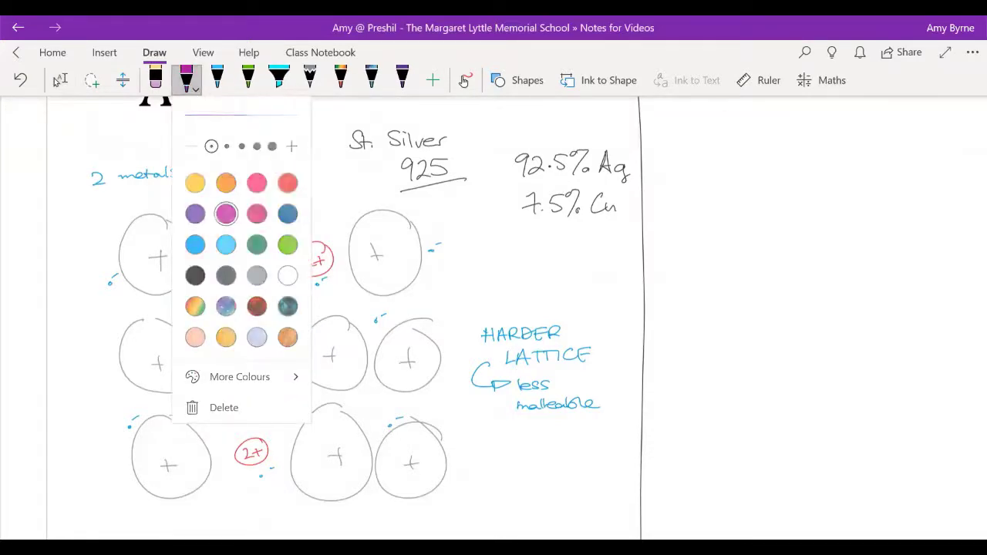
click(186, 77)
mouse_move(78, 132)
mouse_down()
mouse_move(75, 145)
mouse_move(59, 149)
mouse_up()
mouse_move(88, 137)
mouse_down()
mouse_move(107, 137)
mouse_move(115, 153)
mouse_move(166, 151)
mouse_up()
mouse_move(157, 131)
mouse_down()
mouse_move(197, 128)
mouse_move(191, 150)
mouse_up()
drag(202, 130, 217, 129)
mouse_move(224, 127)
mouse_down()
mouse_move(224, 146)
mouse_move(236, 128)
mouse_up()
mouse_move(239, 128)
mouse_down()
mouse_move(239, 148)
mouse_move(276, 123)
mouse_up()
drag(278, 122, 306, 113)
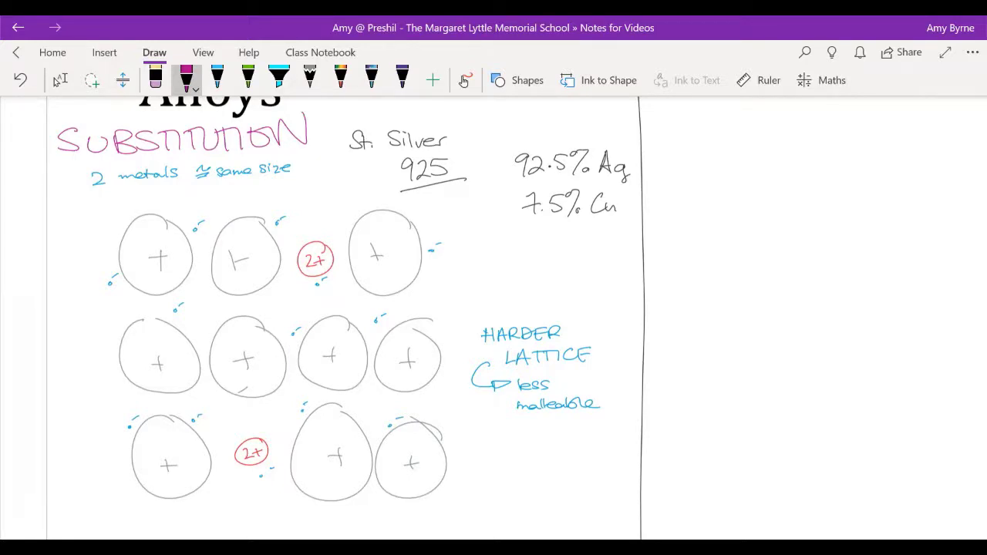
Step: Handwrite the magenta heading "INTERSTITIAL" at the top of the empty column beyond the vertical divider
scroll(493, 316, right, 8)
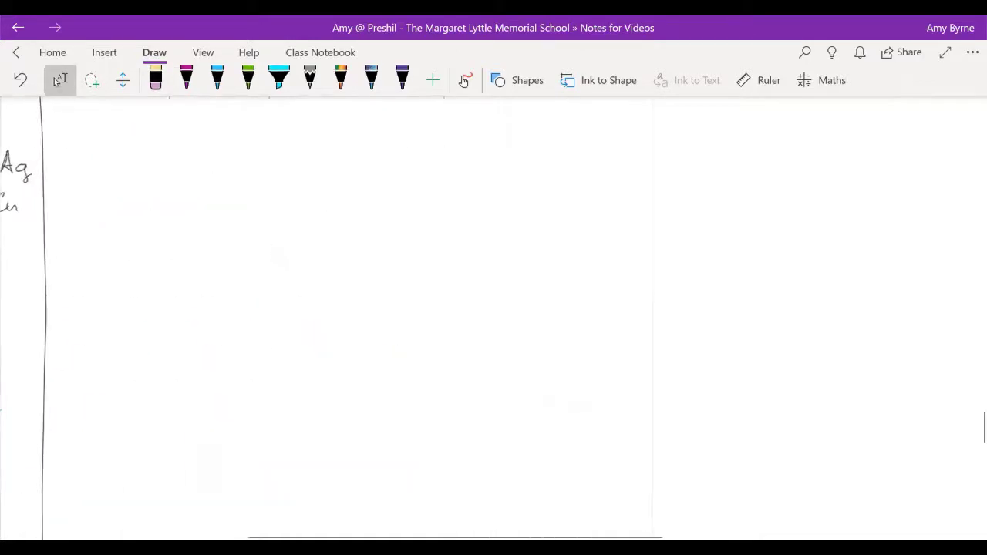
drag(77, 135, 74, 157)
mouse_move(82, 139)
mouse_down()
mouse_move(108, 133)
mouse_move(124, 154)
mouse_move(157, 153)
mouse_move(235, 131)
mouse_move(252, 151)
mouse_move(289, 127)
mouse_move(302, 150)
mouse_up()
drag(279, 143, 298, 141)
drag(307, 126, 326, 148)
scroll(493, 316, left, 8)
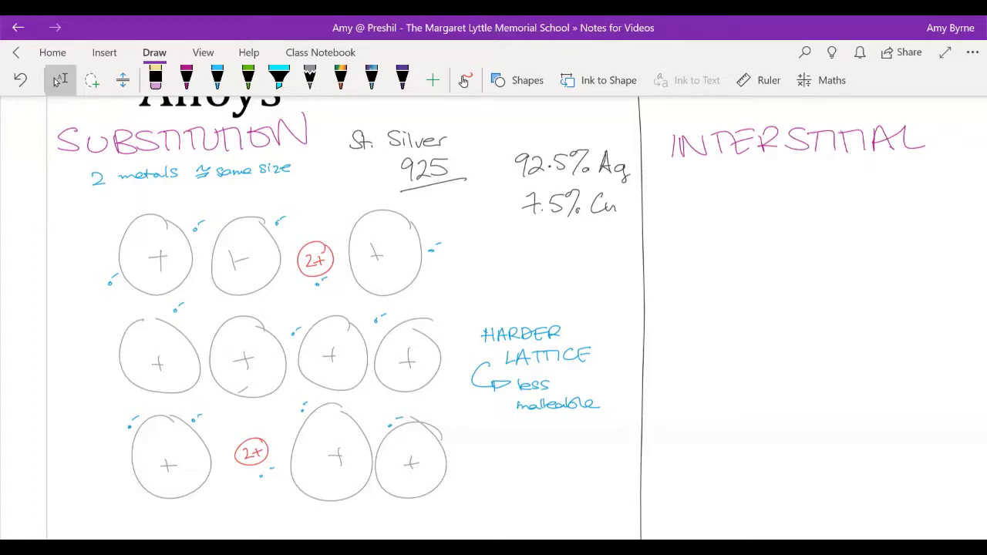
Step: Set the pen to orange and draw a row of four circles below the "INTERSTITIAL" heading
scroll(493, 317, right, 6)
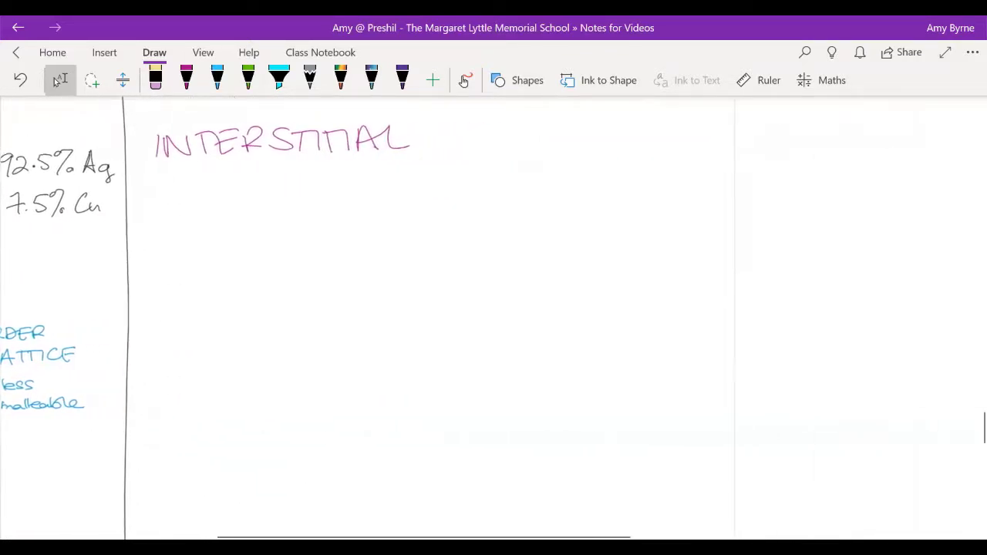
click(186, 77)
click(186, 77)
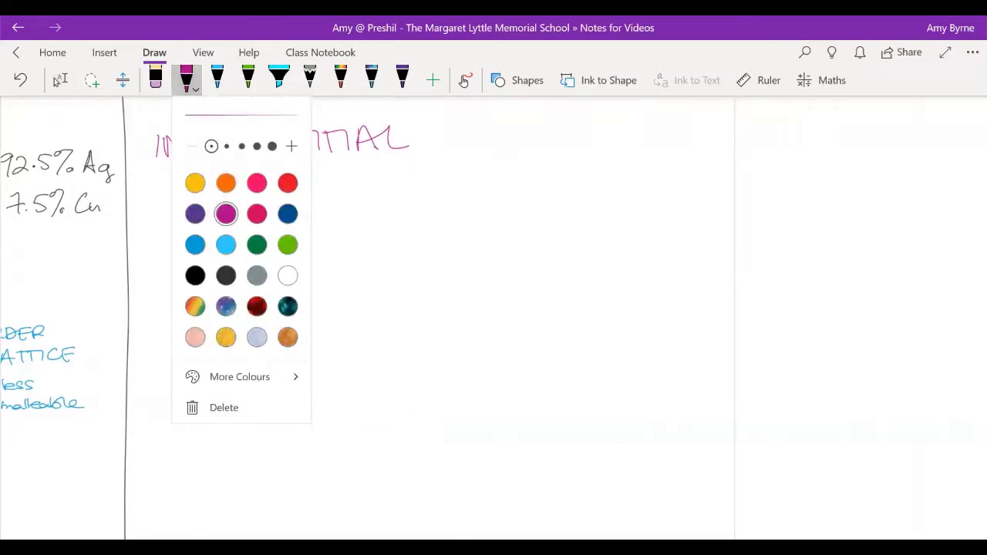
click(226, 183)
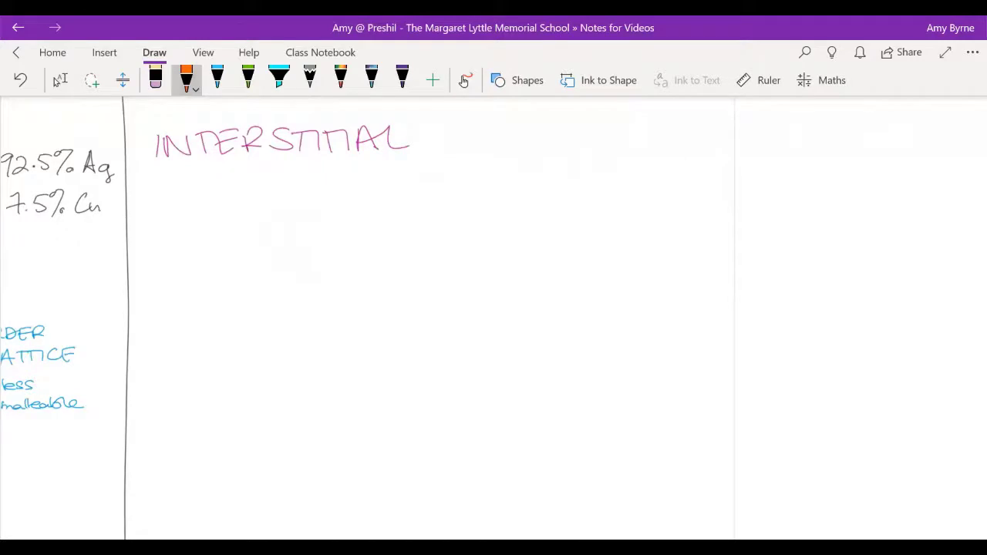
click(186, 77)
click(185, 77)
mouse_move(243, 194)
mouse_down()
mouse_move(202, 208)
mouse_move(244, 197)
mouse_up()
mouse_move(352, 188)
mouse_down()
mouse_move(356, 243)
mouse_move(353, 186)
mouse_up()
mouse_move(471, 199)
mouse_down()
mouse_move(439, 185)
mouse_move(472, 201)
mouse_up()
mouse_move(566, 199)
mouse_down()
mouse_move(562, 216)
mouse_move(571, 198)
mouse_up()
Step: Draw two more rows of four orange circles below the first row of the interstitial lattice
drag(569, 316, 556, 303)
drag(449, 306, 438, 291)
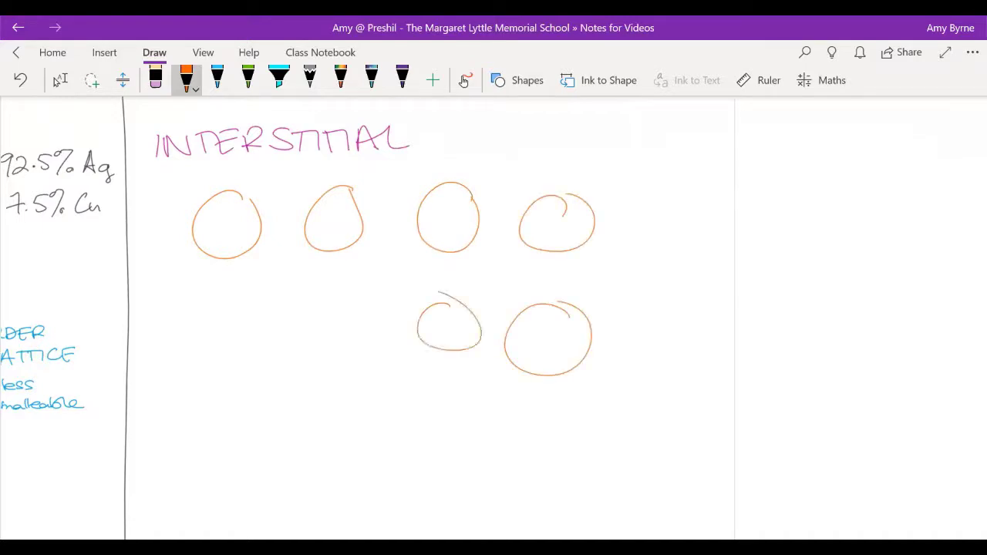
drag(323, 291, 339, 292)
drag(202, 289, 212, 287)
drag(224, 432, 248, 464)
mouse_move(275, 472)
mouse_down()
mouse_move(336, 436)
mouse_move(277, 462)
mouse_up()
mouse_move(453, 429)
mouse_down()
mouse_move(412, 478)
mouse_move(438, 414)
mouse_up()
mouse_move(554, 427)
mouse_down()
mouse_move(509, 451)
mouse_move(555, 425)
mouse_up()
Step: Mark each of the twelve orange circles in the interstitial lattice with a plus sign
mouse_move(223, 226)
mouse_down()
mouse_move(225, 241)
mouse_move(227, 231)
mouse_up()
drag(333, 210, 333, 228)
drag(324, 221, 345, 220)
drag(449, 216, 449, 232)
drag(438, 225, 466, 225)
drag(559, 222, 560, 234)
drag(550, 230, 563, 228)
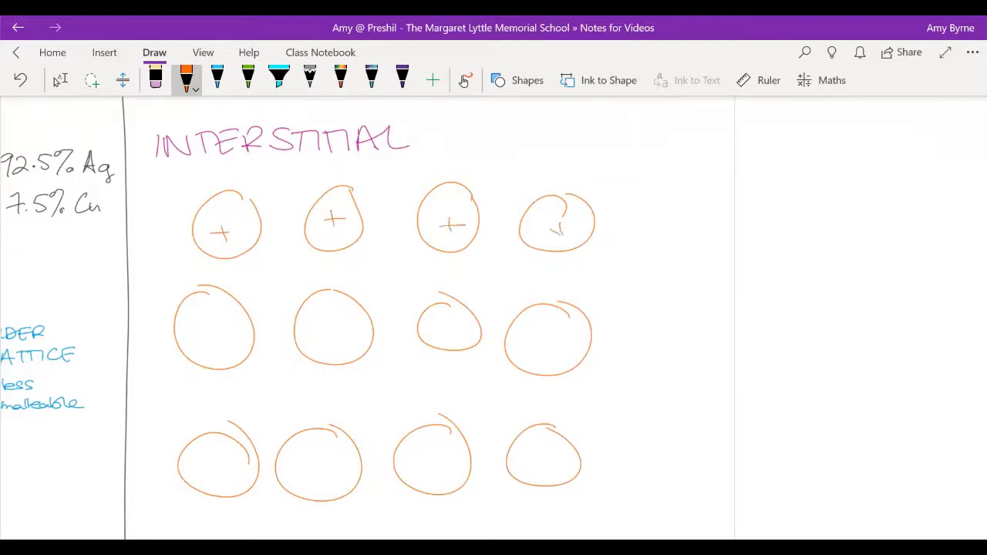
mouse_move(554, 339)
mouse_down()
mouse_move(553, 355)
mouse_move(564, 343)
mouse_up()
drag(447, 318, 447, 333)
drag(438, 325, 454, 325)
mouse_move(325, 324)
mouse_down()
mouse_move(325, 345)
mouse_move(338, 332)
mouse_up()
mouse_move(209, 327)
mouse_down()
mouse_move(209, 348)
mouse_move(222, 334)
mouse_up()
drag(213, 462, 213, 481)
drag(204, 472, 222, 470)
mouse_move(310, 456)
mouse_down()
mouse_move(311, 475)
mouse_move(327, 466)
mouse_up()
drag(438, 448, 436, 469)
drag(429, 461, 446, 460)
drag(545, 451, 545, 469)
drag(536, 459, 555, 459)
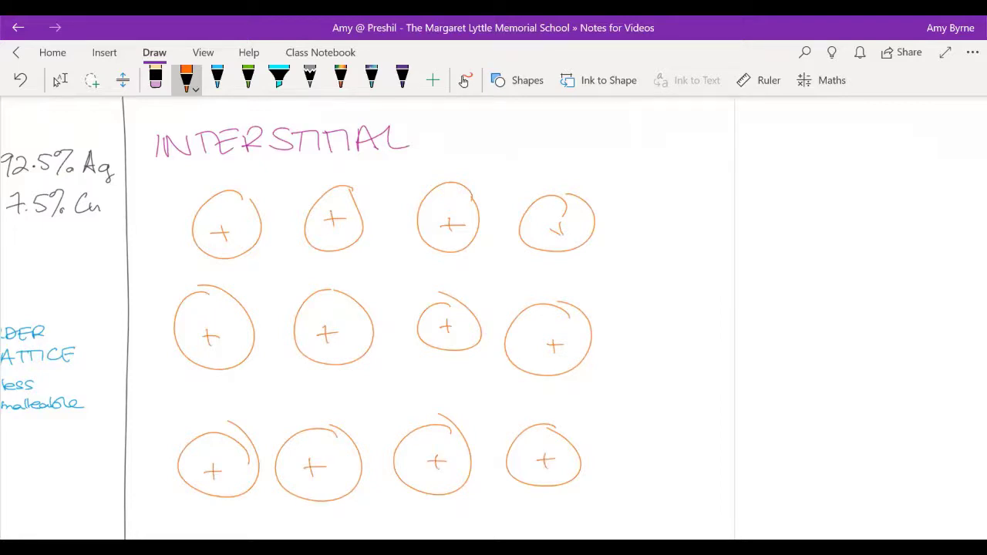
Step: Handwrite the orange key label "Fe ion" beside the interstitial lattice, level with its heading
mouse_move(657, 133)
mouse_down()
mouse_move(655, 150)
mouse_move(673, 133)
mouse_up()
drag(650, 145, 722, 143)
mouse_move(734, 150)
mouse_down()
mouse_move(742, 140)
mouse_move(748, 150)
mouse_up()
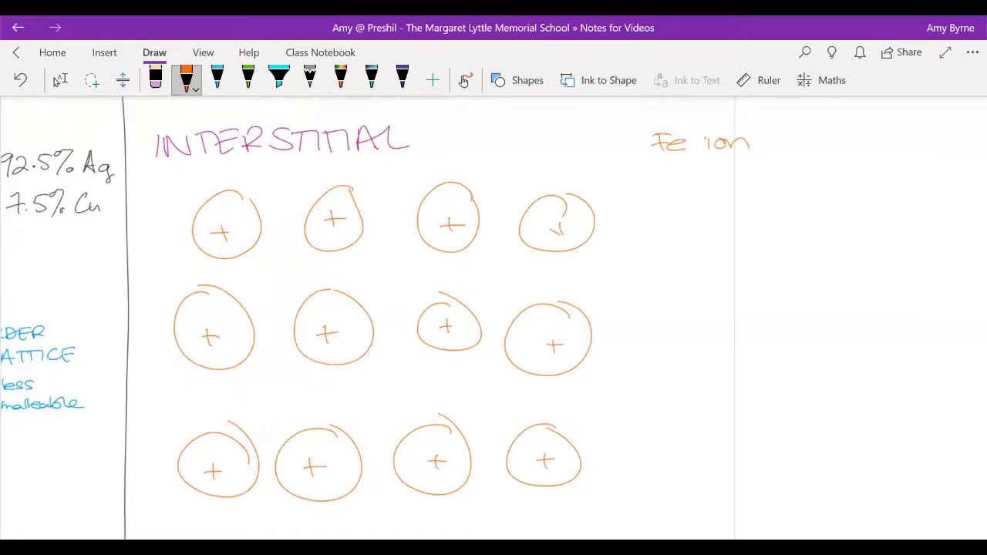
Step: Set the pen to blue and scatter small electrons with minus signs between the orange circles
click(186, 77)
click(185, 77)
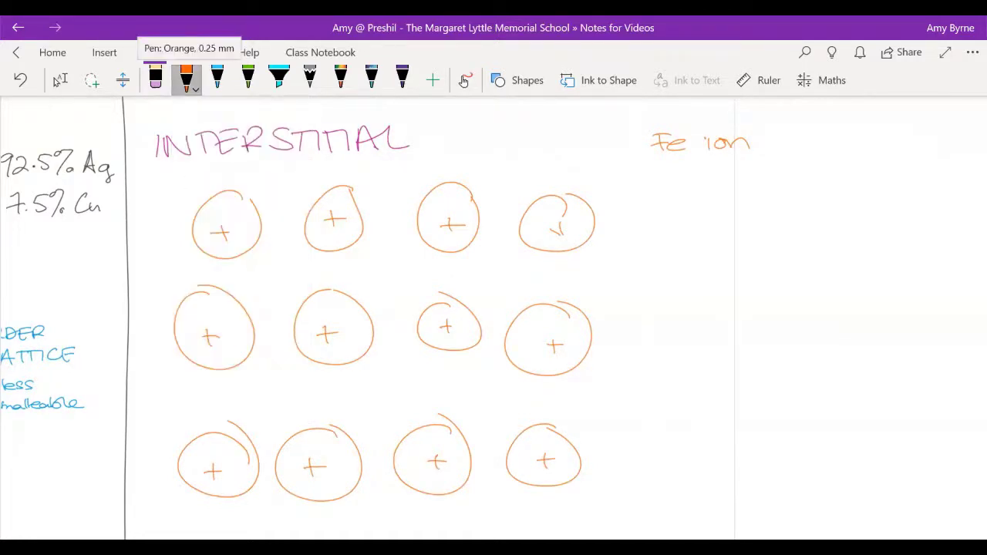
click(186, 78)
click(195, 244)
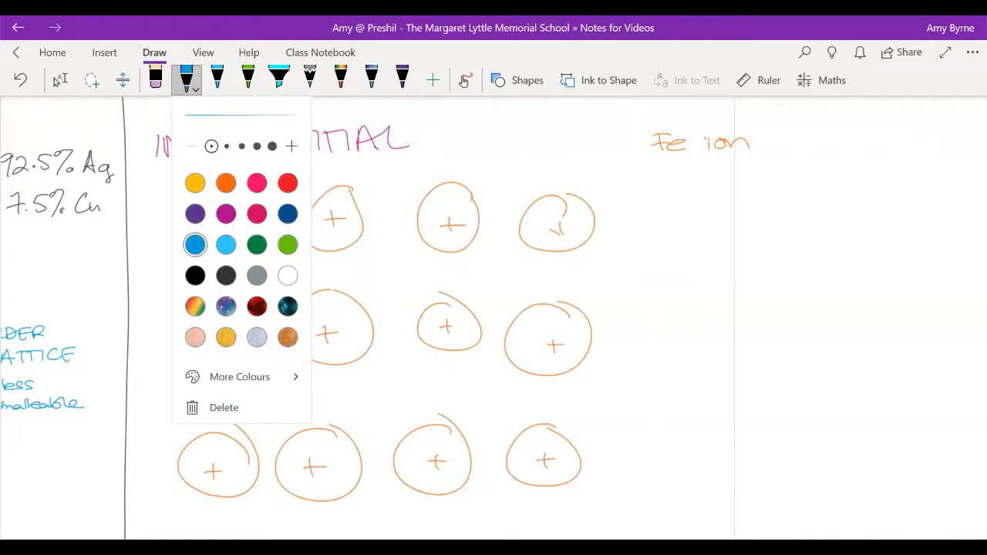
click(572, 180)
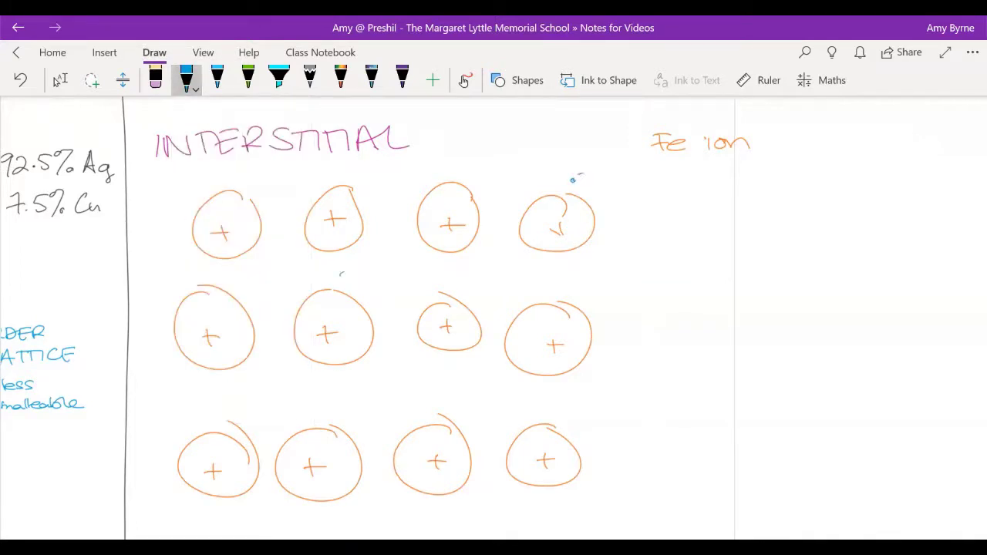
drag(343, 273, 342, 276)
drag(351, 271, 356, 268)
drag(229, 423, 242, 415)
drag(364, 438, 376, 430)
drag(512, 419, 527, 411)
drag(239, 284, 254, 276)
drag(388, 184, 407, 176)
Step: Set the pen to dark grey, scribble two small carbon atoms into the lattice gaps, and add a matching key symbol labelled "C-atoms"
click(186, 77)
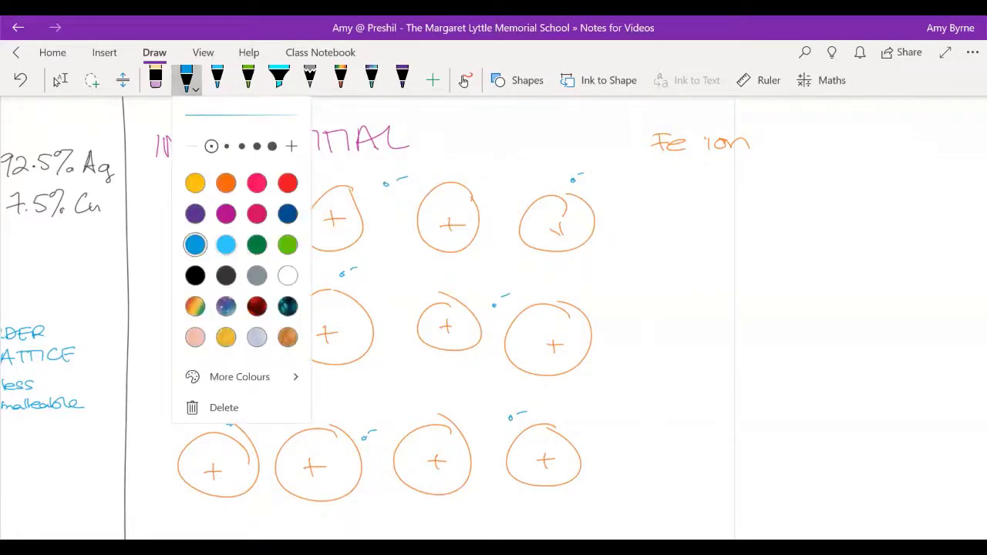
click(226, 275)
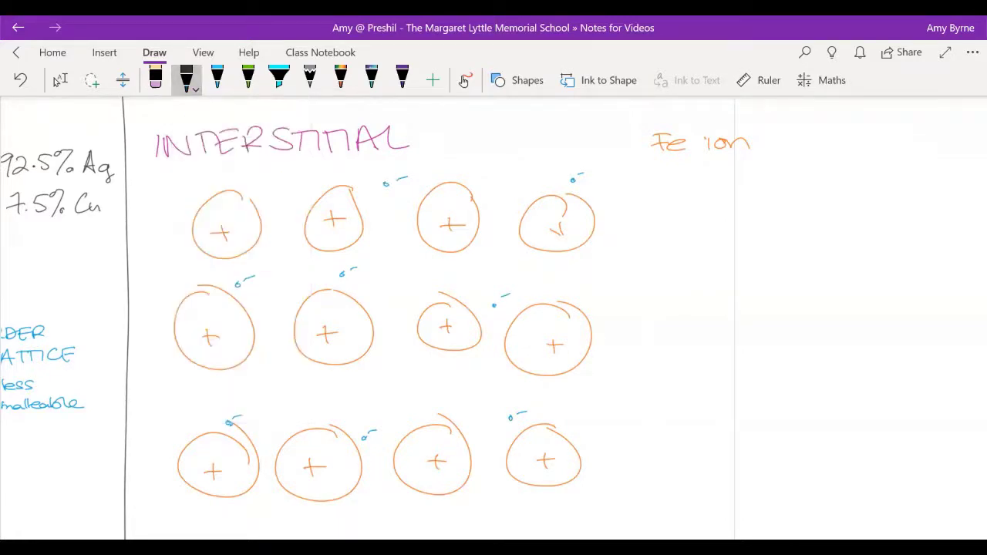
mouse_move(410, 270)
mouse_down()
mouse_move(407, 292)
mouse_move(411, 271)
mouse_move(395, 286)
mouse_up()
mouse_move(690, 184)
mouse_down()
mouse_move(691, 207)
mouse_move(666, 205)
mouse_move(683, 190)
mouse_move(671, 202)
mouse_up()
mouse_move(735, 188)
mouse_down()
mouse_move(729, 199)
mouse_move(780, 196)
mouse_up()
drag(774, 190, 792, 191)
drag(800, 197, 820, 197)
mouse_move(278, 400)
mouse_down()
mouse_move(266, 409)
mouse_move(282, 413)
mouse_move(272, 404)
mouse_up()
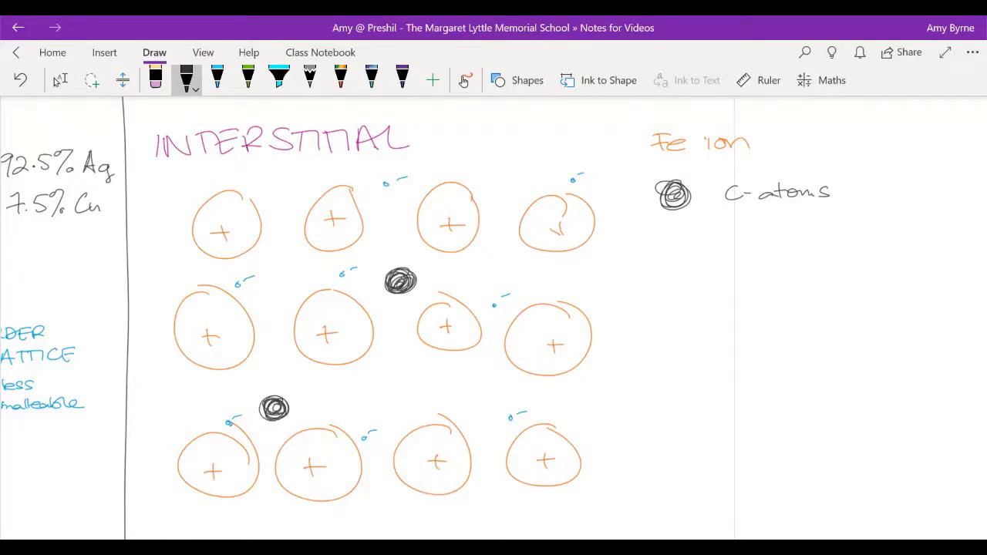
Step: Scribble three more dark grey carbon atoms around the outer gaps of the interstitial lattice
mouse_move(603, 241)
mouse_down()
mouse_move(595, 250)
mouse_move(620, 254)
mouse_move(605, 246)
mouse_move(597, 253)
mouse_up()
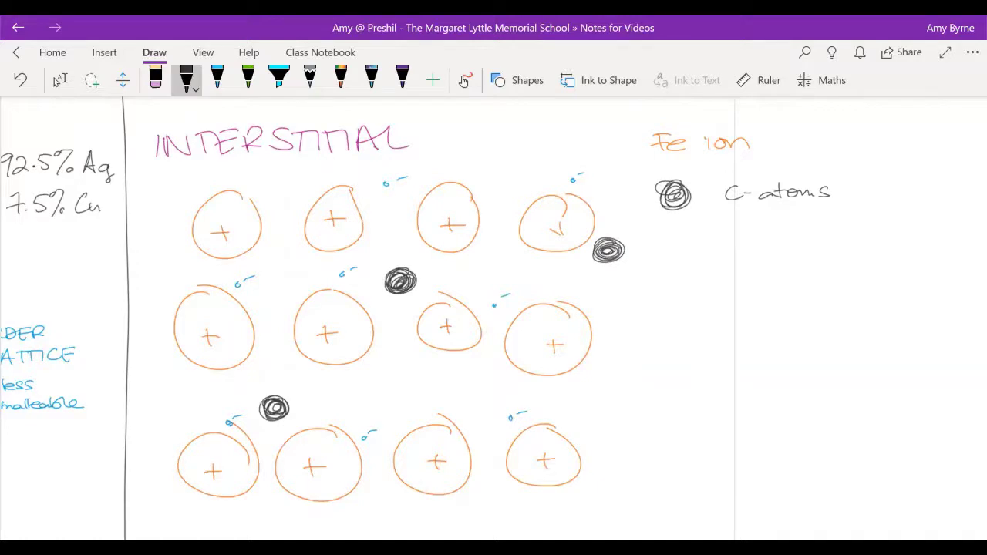
mouse_move(185, 185)
mouse_down()
mouse_move(194, 198)
mouse_move(188, 191)
mouse_up()
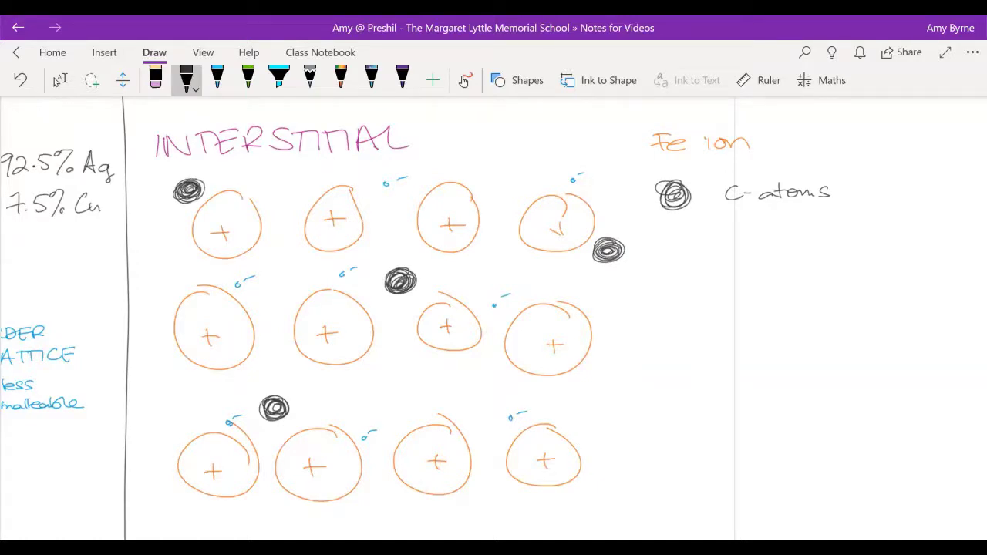
mouse_move(595, 417)
mouse_down()
mouse_move(577, 433)
mouse_move(594, 421)
mouse_up()
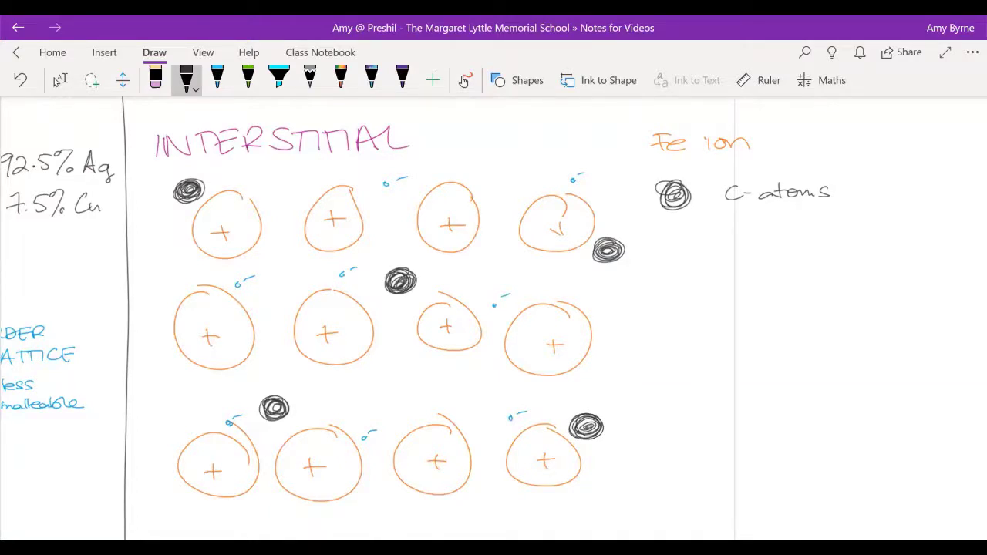
Step: Draw border lines along the left and lower edges of the Fe ion/C-atoms key and underline the INTERSTITIAL heading
mouse_move(642, 123)
mouse_down()
mouse_move(637, 235)
mouse_move(862, 229)
mouse_up()
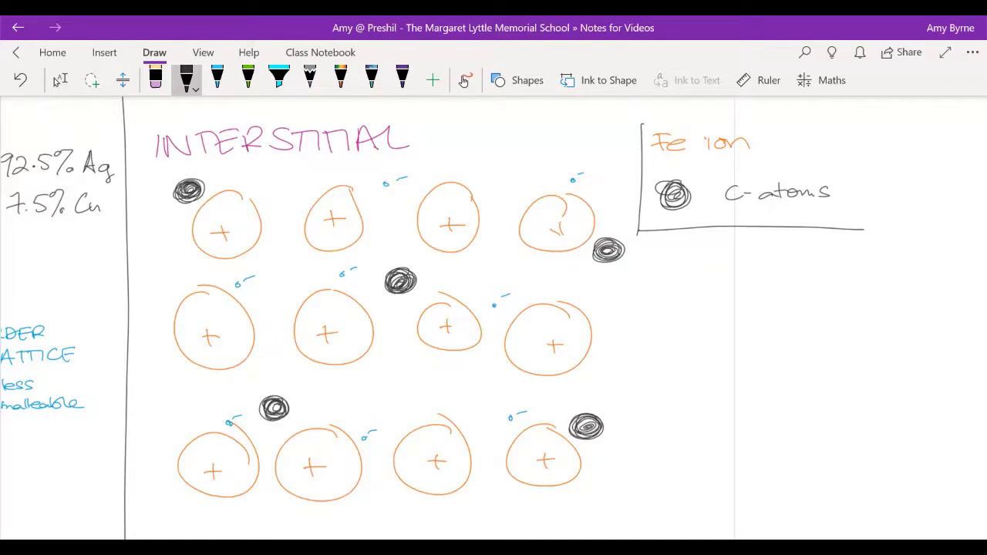
drag(148, 163, 399, 154)
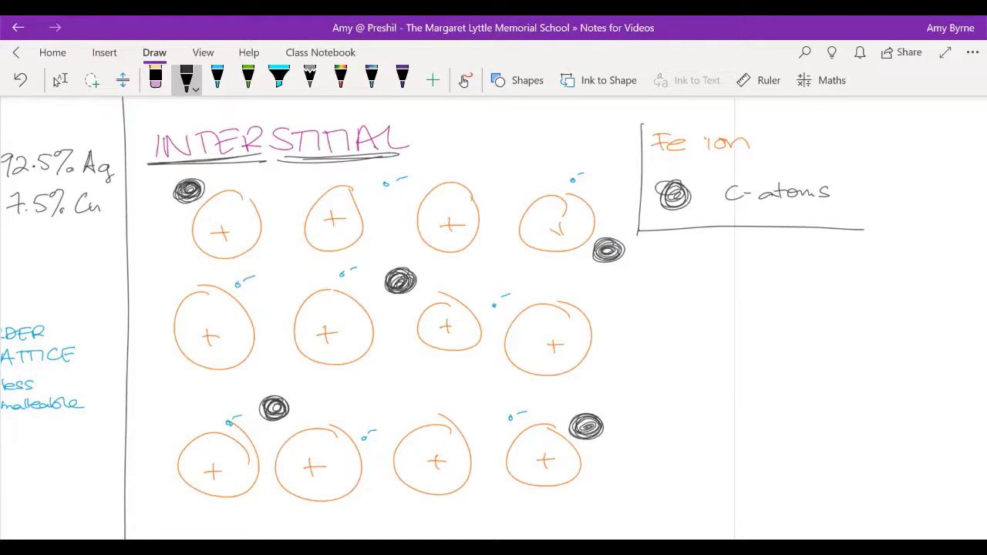
Step: Handwrite "↓ malleability" and "↓ e⁻ cond." on two lines below the interstitial key
mouse_move(679, 269)
mouse_down()
mouse_move(679, 290)
mouse_move(706, 279)
mouse_move(802, 285)
mouse_move(824, 274)
mouse_up()
drag(825, 274, 848, 292)
mouse_move(679, 307)
mouse_down()
mouse_move(679, 333)
mouse_move(714, 330)
mouse_move(727, 313)
mouse_move(744, 333)
mouse_up()
drag(757, 325, 774, 333)
drag(783, 325, 792, 331)
drag(799, 328, 800, 329)
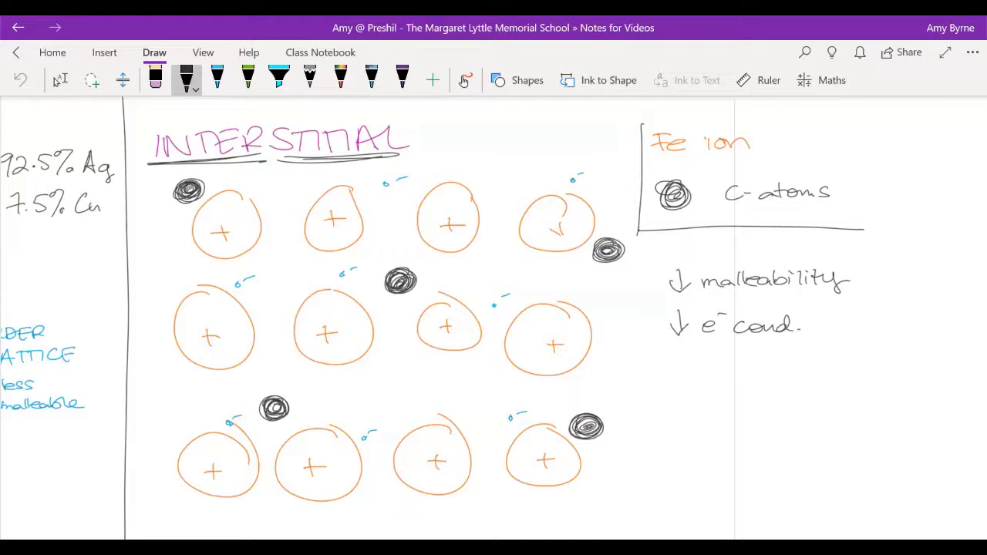
Step: On the Study Guide page, set the pen to blue and tick "lattice" and "delocalized" in the first Understandings bullet
click(390, 195)
scroll(494, 318, down, 3)
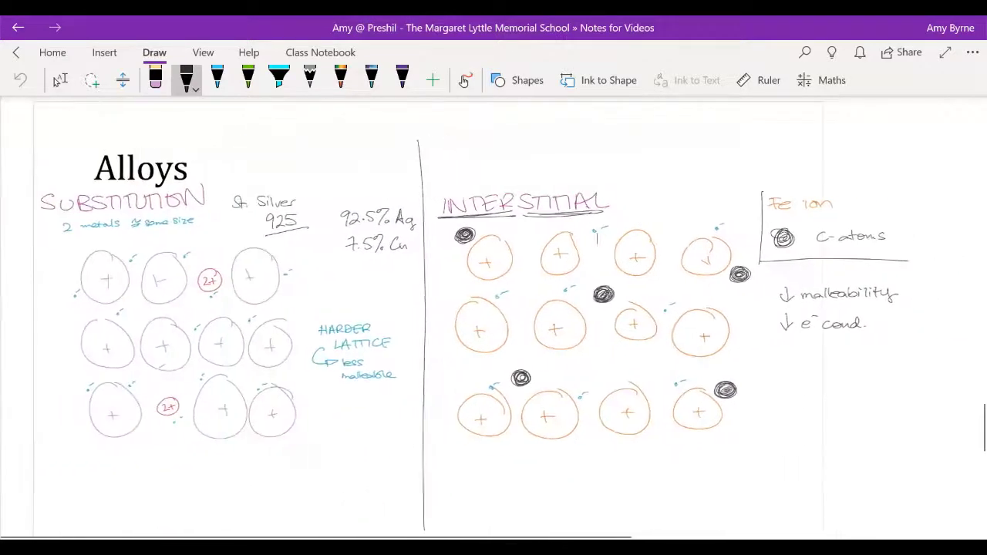
click(55, 82)
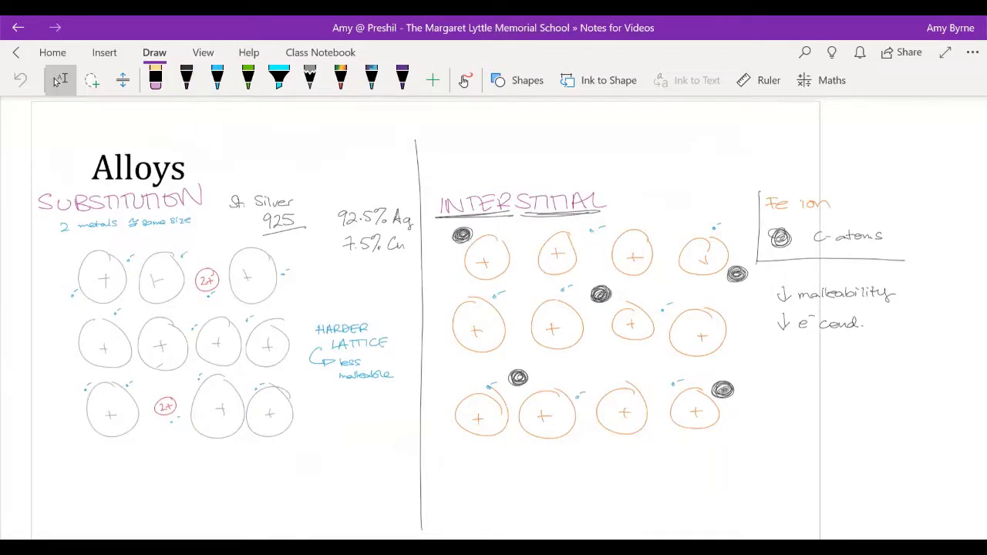
scroll(424, 316, down, 8)
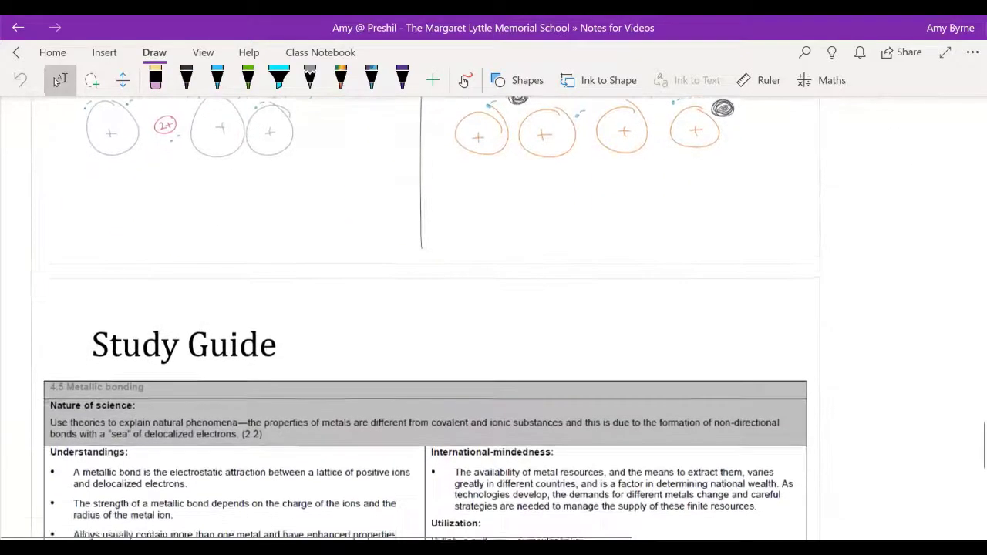
click(186, 77)
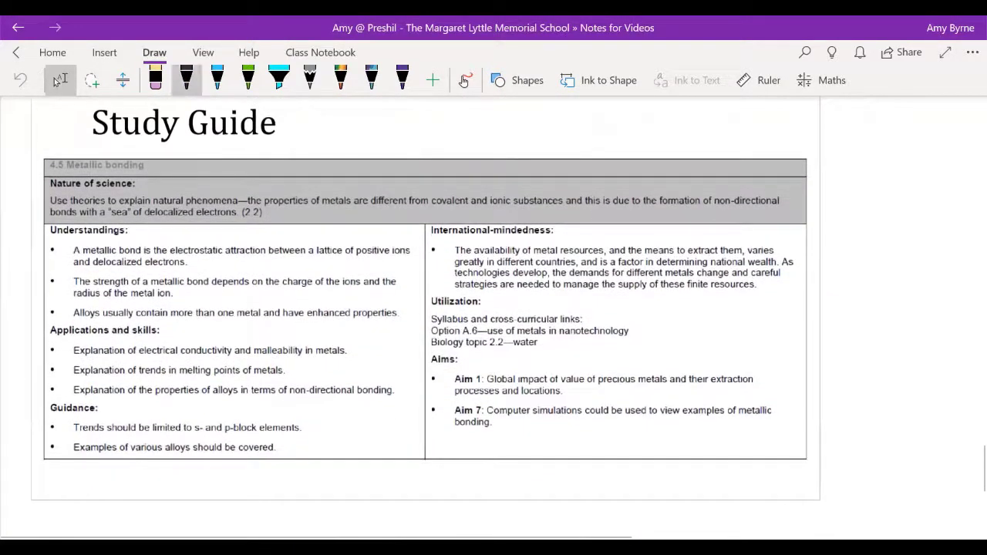
click(185, 77)
click(195, 244)
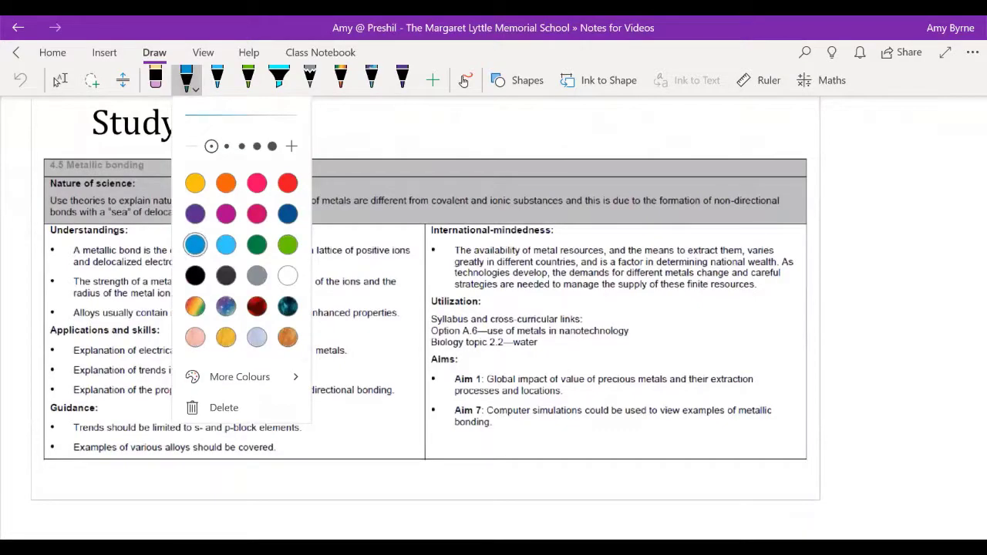
scroll(493, 316, up, 5)
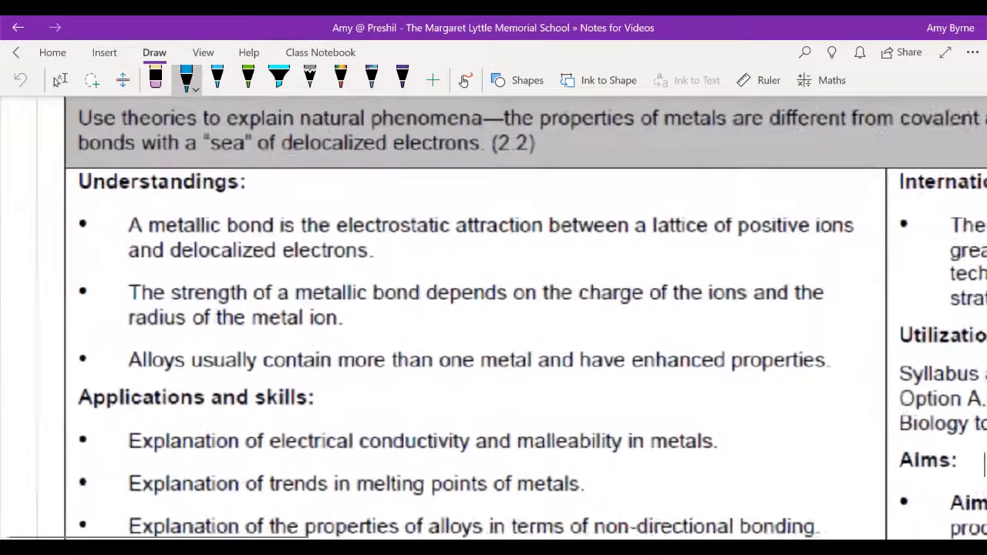
mouse_move(744, 247)
mouse_down()
mouse_move(753, 259)
mouse_move(805, 214)
mouse_up()
mouse_move(211, 274)
mouse_down()
mouse_move(217, 282)
mouse_move(250, 255)
mouse_up()
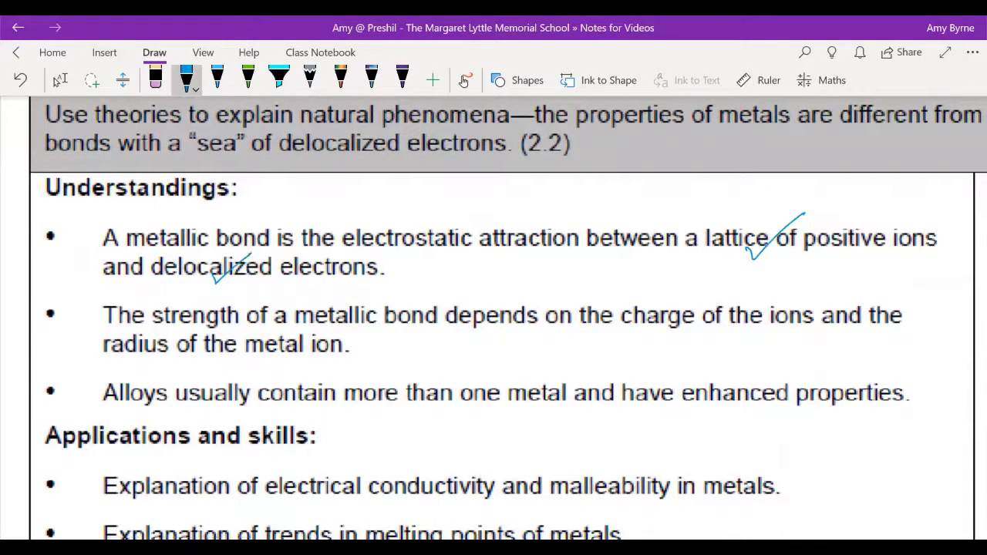
Step: Tick the first Understandings bullet point and underline "delocalized" with several strokes
drag(32, 239, 38, 249)
drag(38, 249, 73, 205)
drag(149, 278, 273, 282)
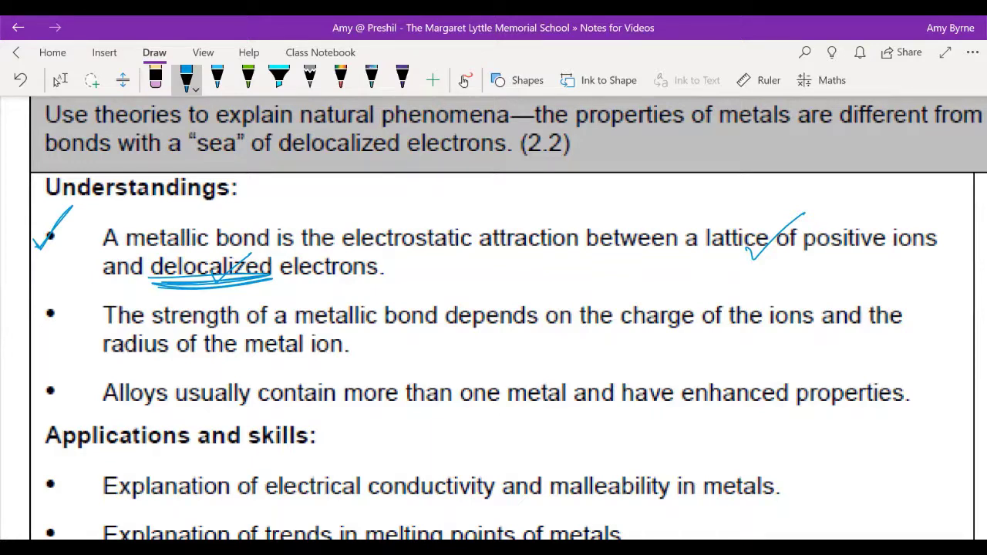
Step: Draw a line along "electrostatic attraction", link it with an arrow to "metallic bond", and tick "charge of the ions"
drag(358, 240, 576, 239)
mouse_move(446, 242)
mouse_down()
mouse_move(408, 300)
mouse_move(378, 312)
mouse_move(398, 316)
mouse_up()
drag(727, 325, 771, 296)
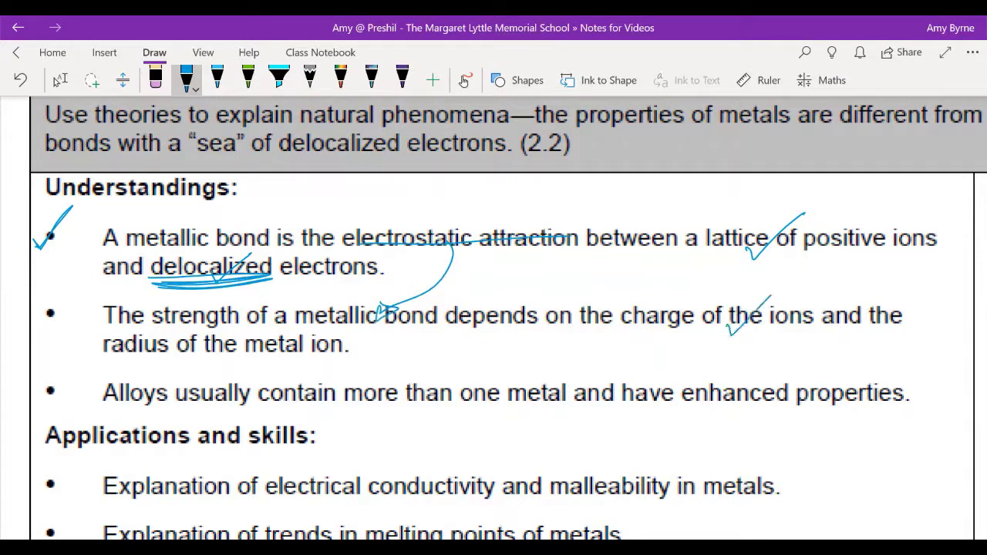
Step: Underline "radius of the metal ion" and tick the second and third Understandings bullets
drag(105, 358, 336, 355)
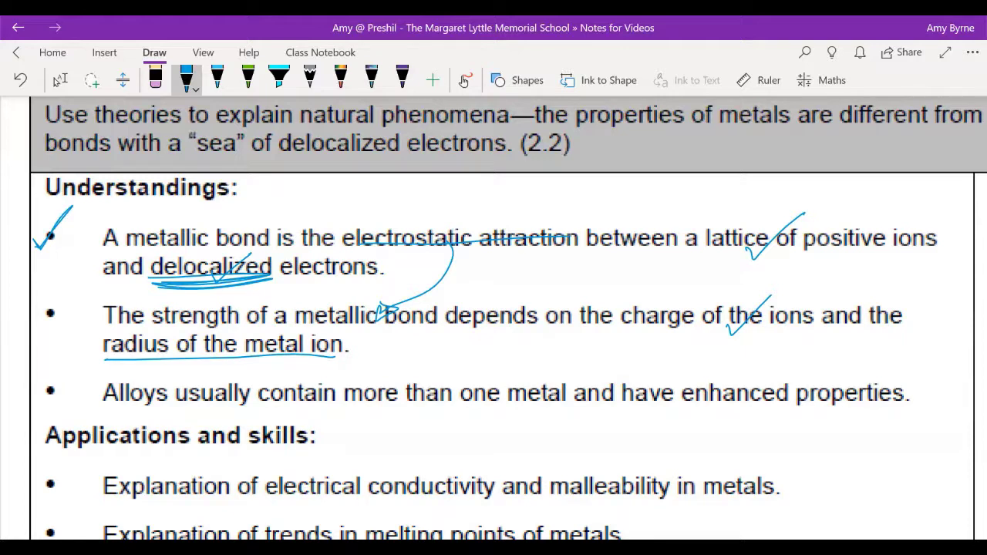
mouse_move(37, 320)
mouse_down()
mouse_move(43, 327)
mouse_move(71, 287)
mouse_up()
mouse_move(34, 396)
mouse_down()
mouse_move(40, 404)
mouse_move(75, 362)
mouse_up()
Step: Under Applications and skills, tick the first and third bullets, and underline and cross the bullet on melting point trends
scroll(501, 316, down, 3)
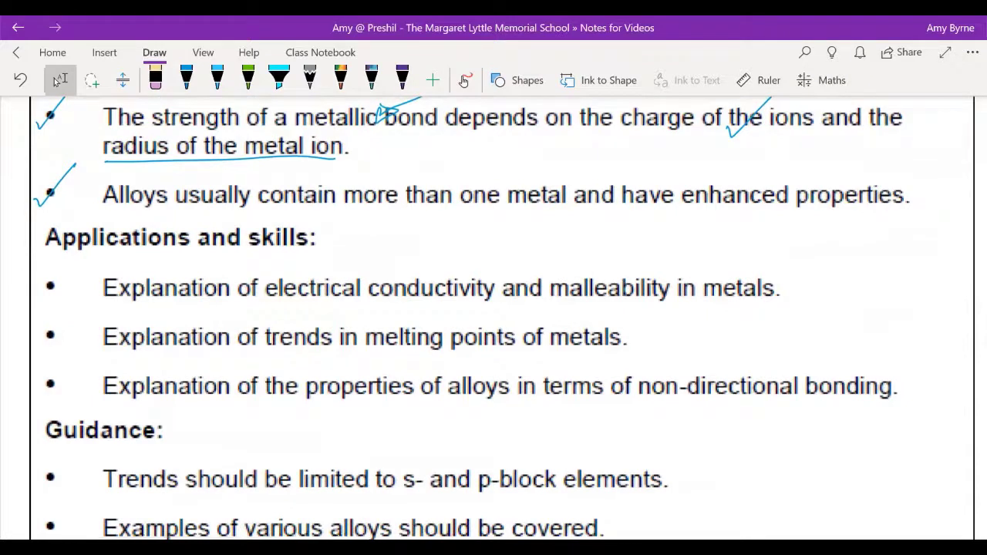
click(185, 77)
drag(32, 284, 74, 259)
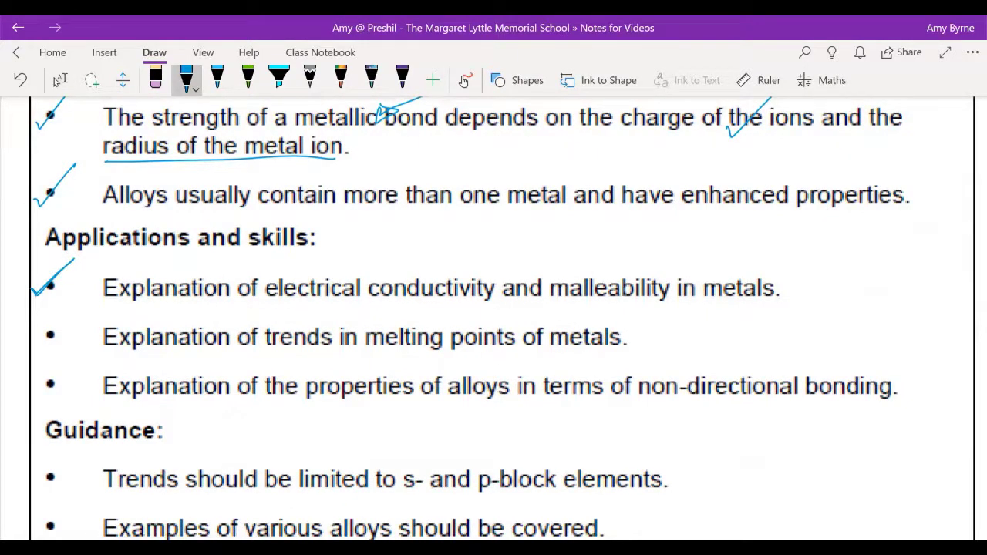
drag(213, 357, 674, 351)
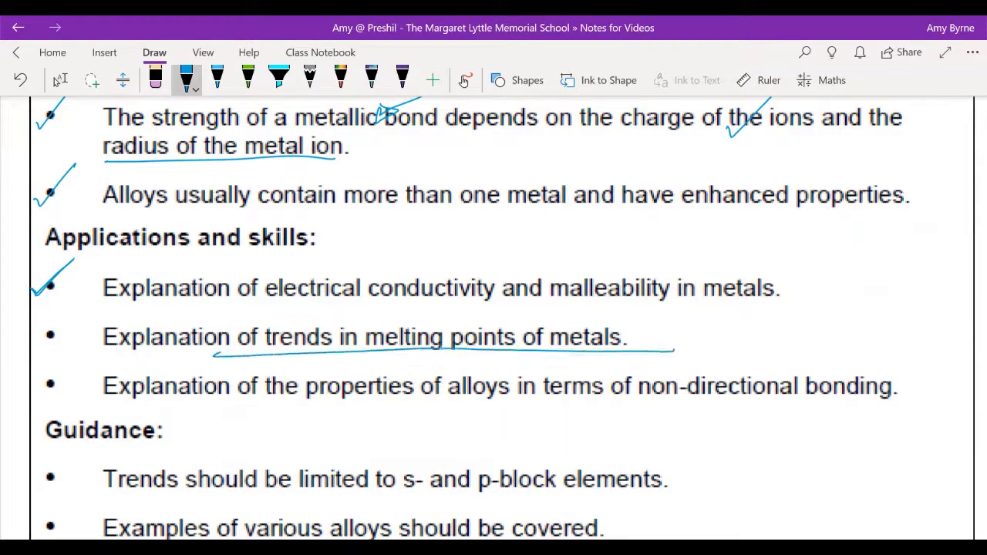
mouse_move(34, 339)
mouse_down()
mouse_move(63, 327)
mouse_move(64, 348)
mouse_up()
drag(37, 385, 75, 356)
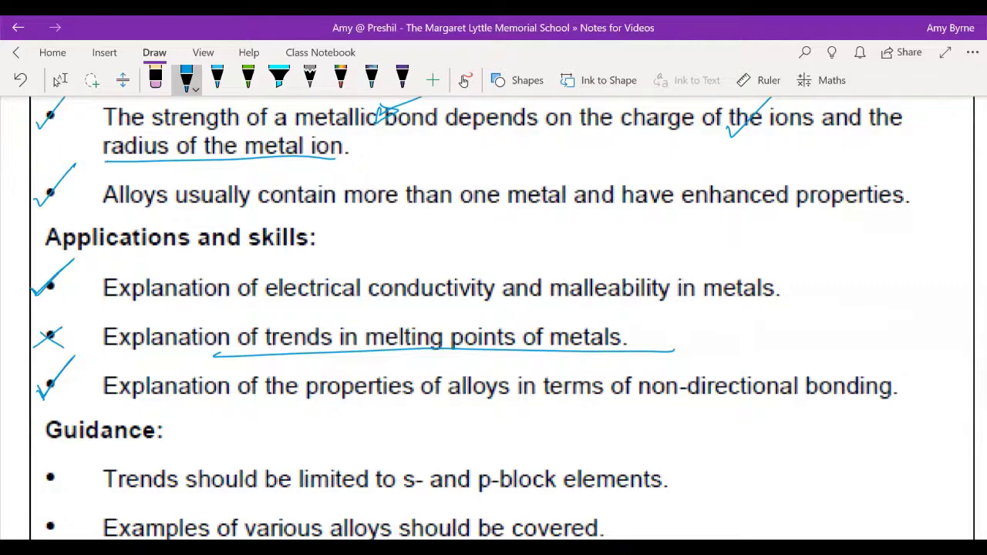
Step: Under Guidance, draw an arrow from "Trends" up to "melting points", cross the first bullet and tick the second
scroll(494, 308, down, 2)
click(60, 79)
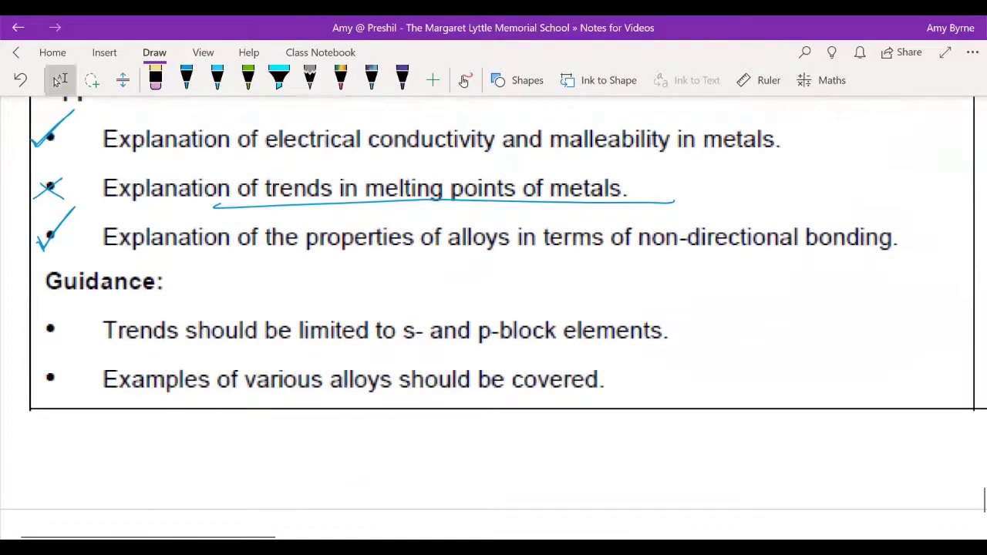
click(185, 77)
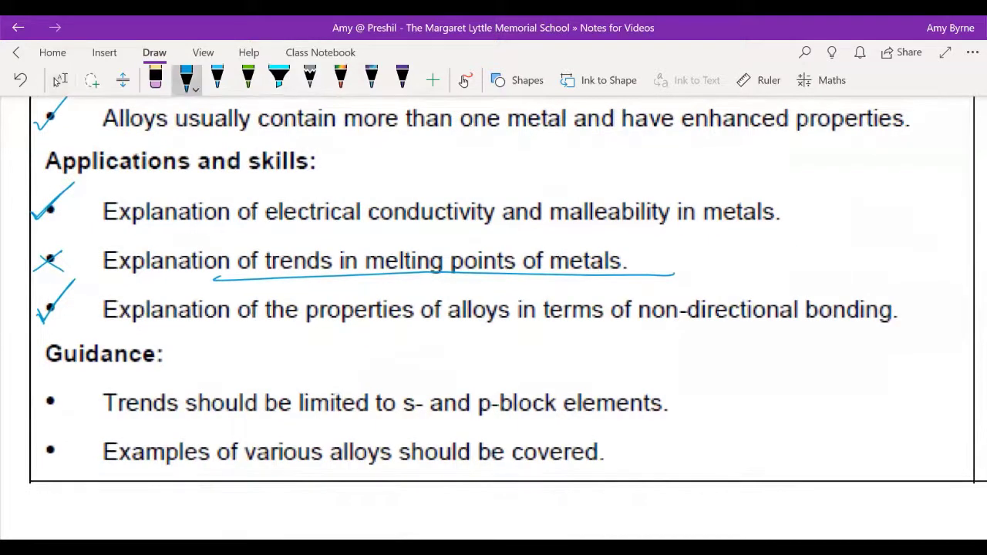
drag(168, 416, 383, 262)
drag(362, 289, 395, 283)
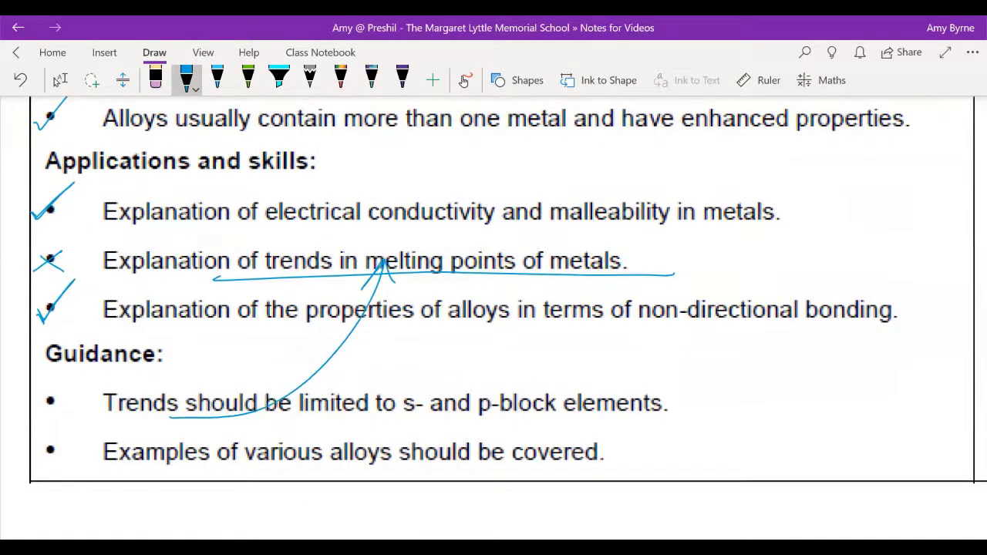
mouse_move(63, 387)
mouse_down()
mouse_move(31, 415)
mouse_move(61, 412)
mouse_up()
mouse_move(35, 455)
mouse_down()
mouse_move(41, 461)
mouse_move(71, 431)
mouse_up()
mouse_move(36, 453)
mouse_down()
mouse_move(40, 461)
mouse_move(70, 428)
mouse_up()
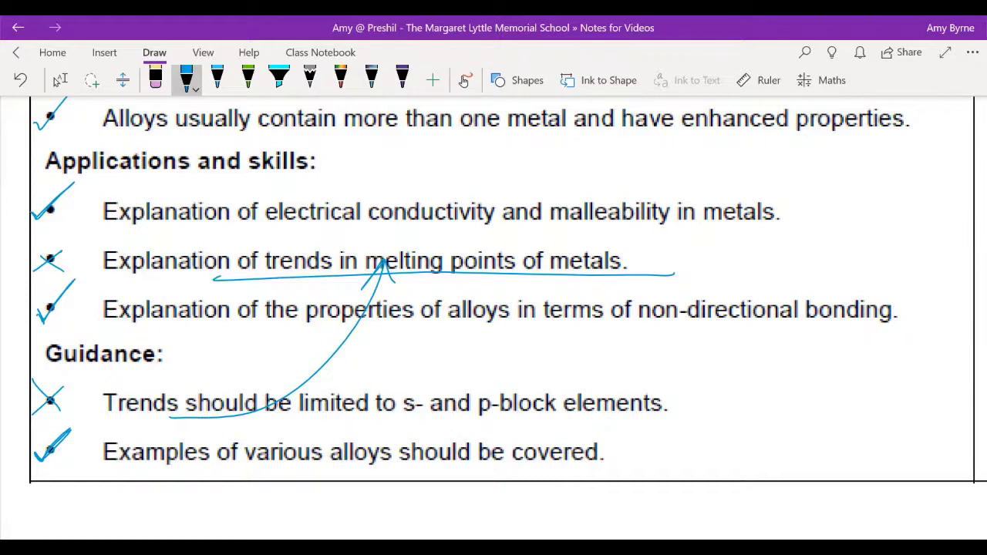
click(60, 80)
scroll(493, 308, down, 5)
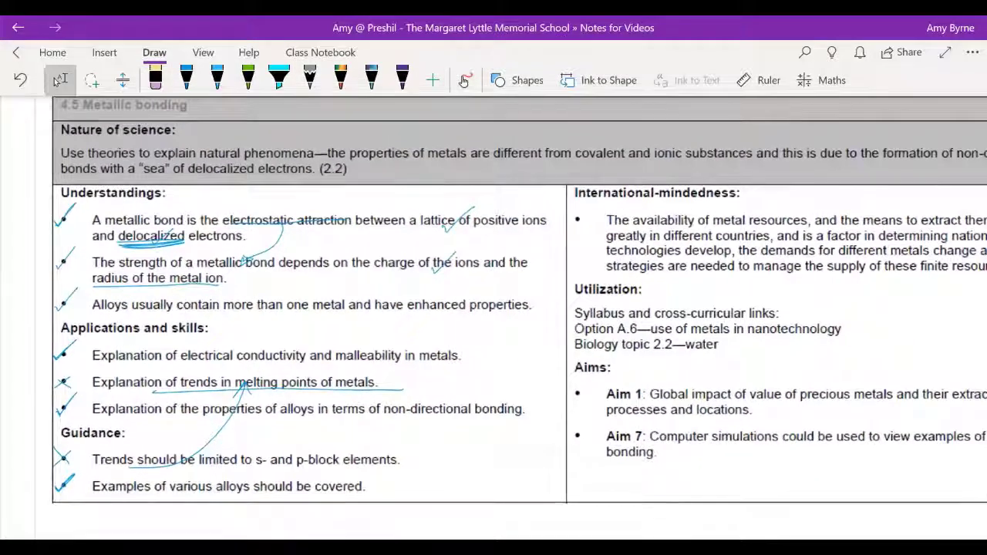
scroll(493, 316, up, 1)
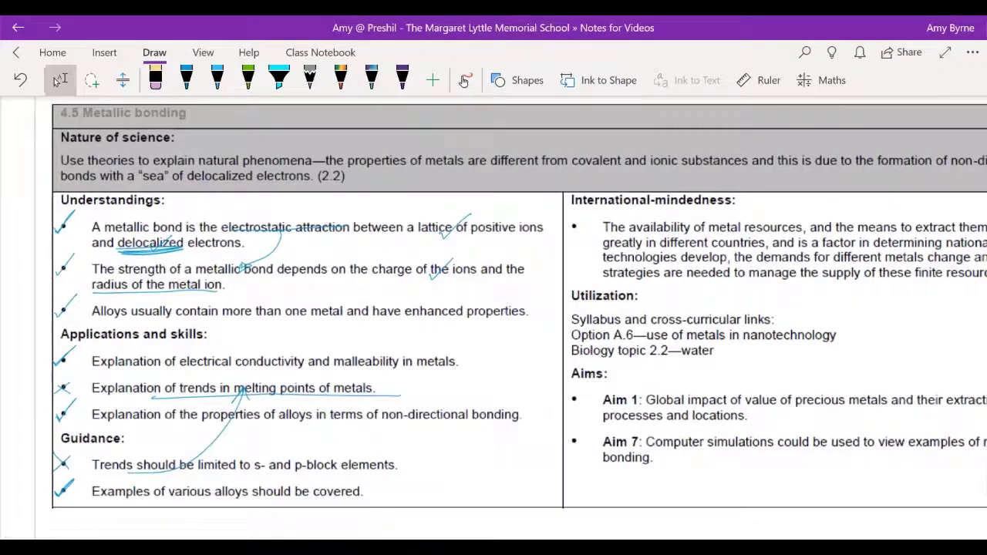